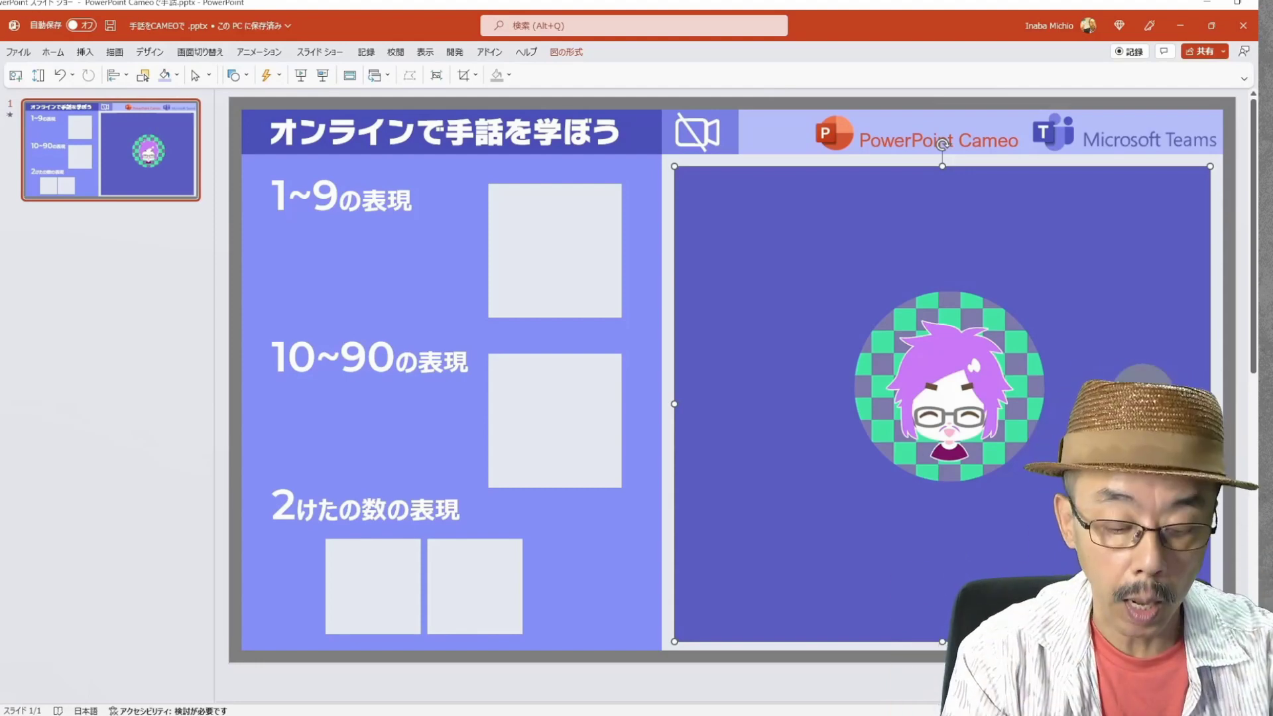
Step: Shift the Cameo panel aside and back, run the show from the start, and toggle the feed
{"action": "left_click_drag", "start_coordinate": [1133, 364], "coordinate": [590, 365]}
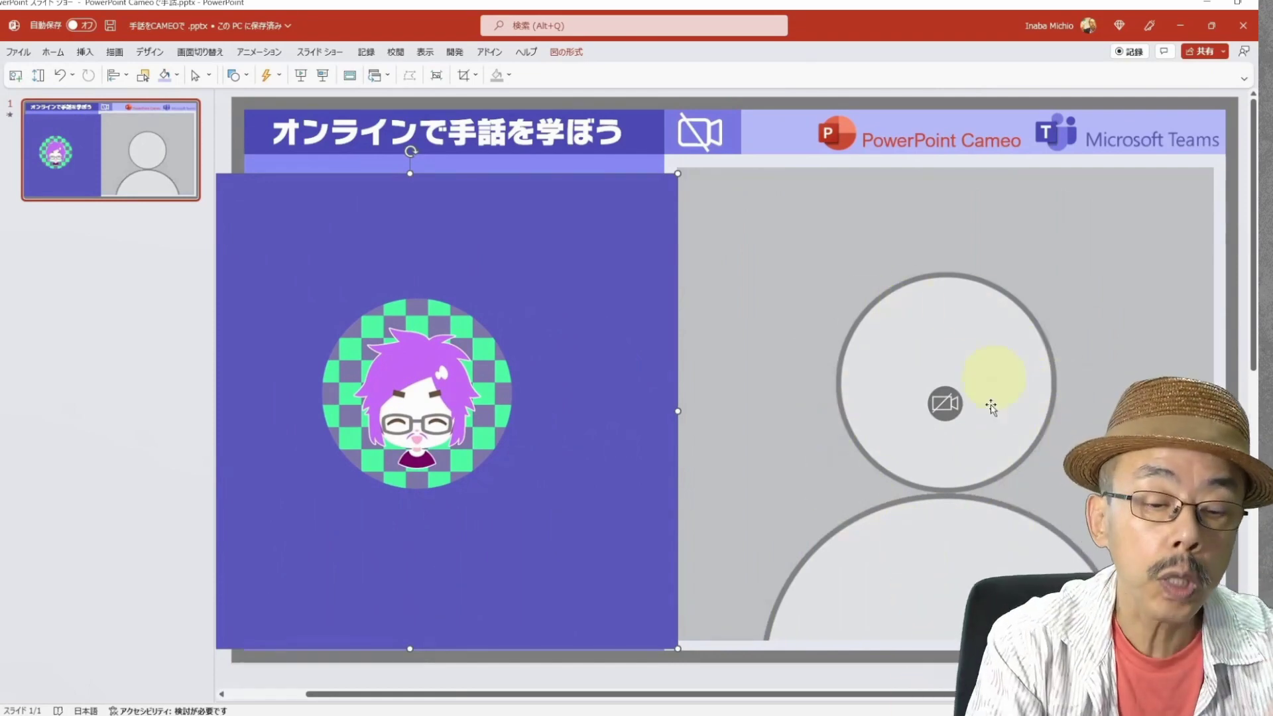
{"action": "left_click_drag", "start_coordinate": [606, 338], "coordinate": [1055, 330]}
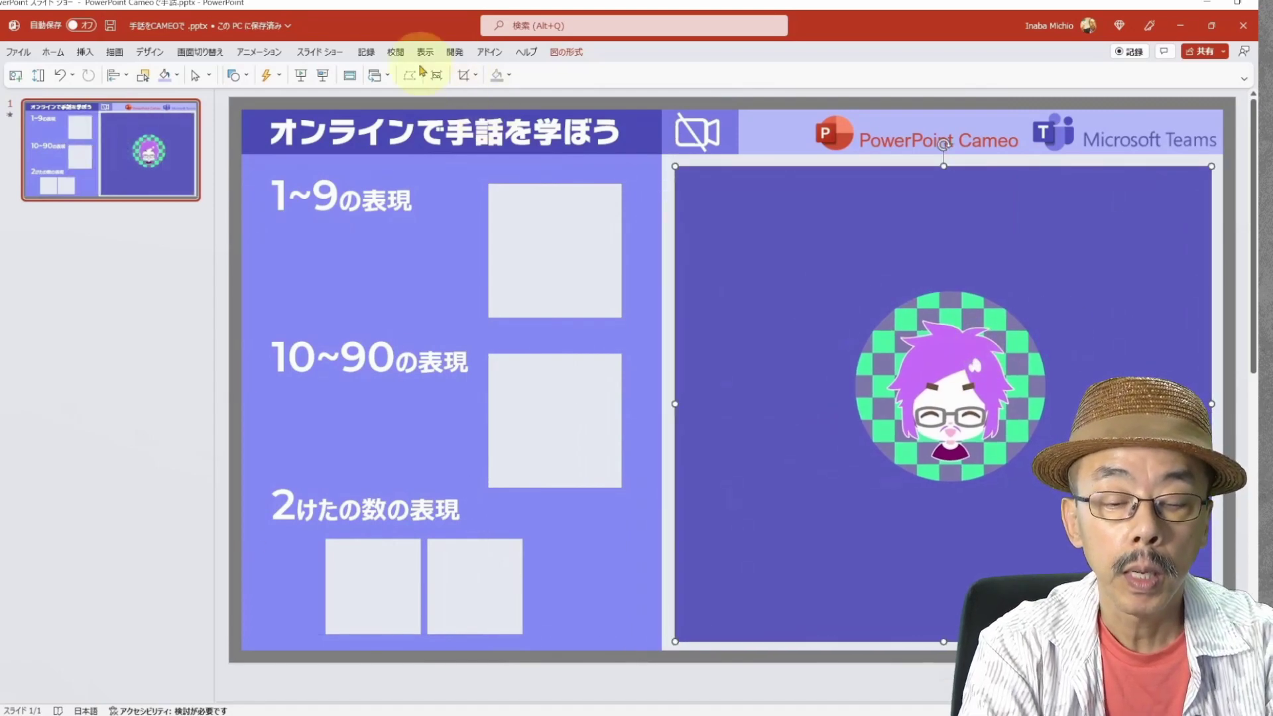
{"action": "left_click", "coordinate": [320, 53]}
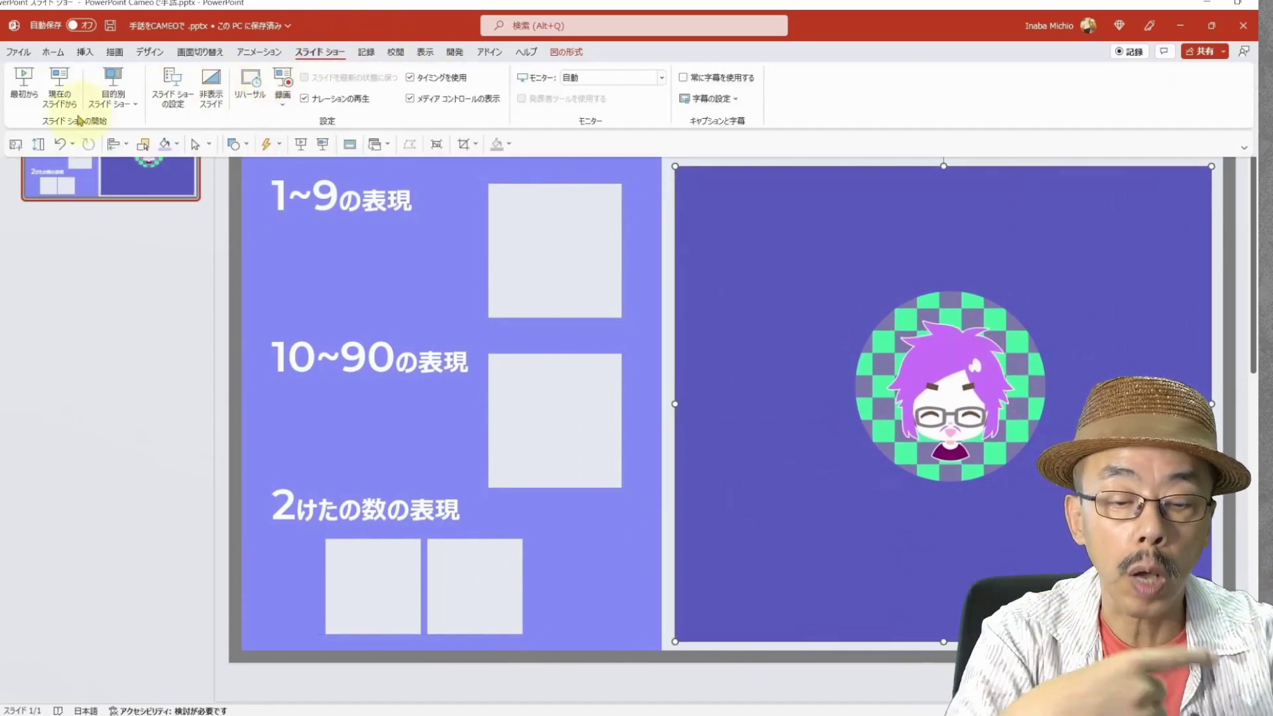
{"action": "left_click", "coordinate": [31, 98]}
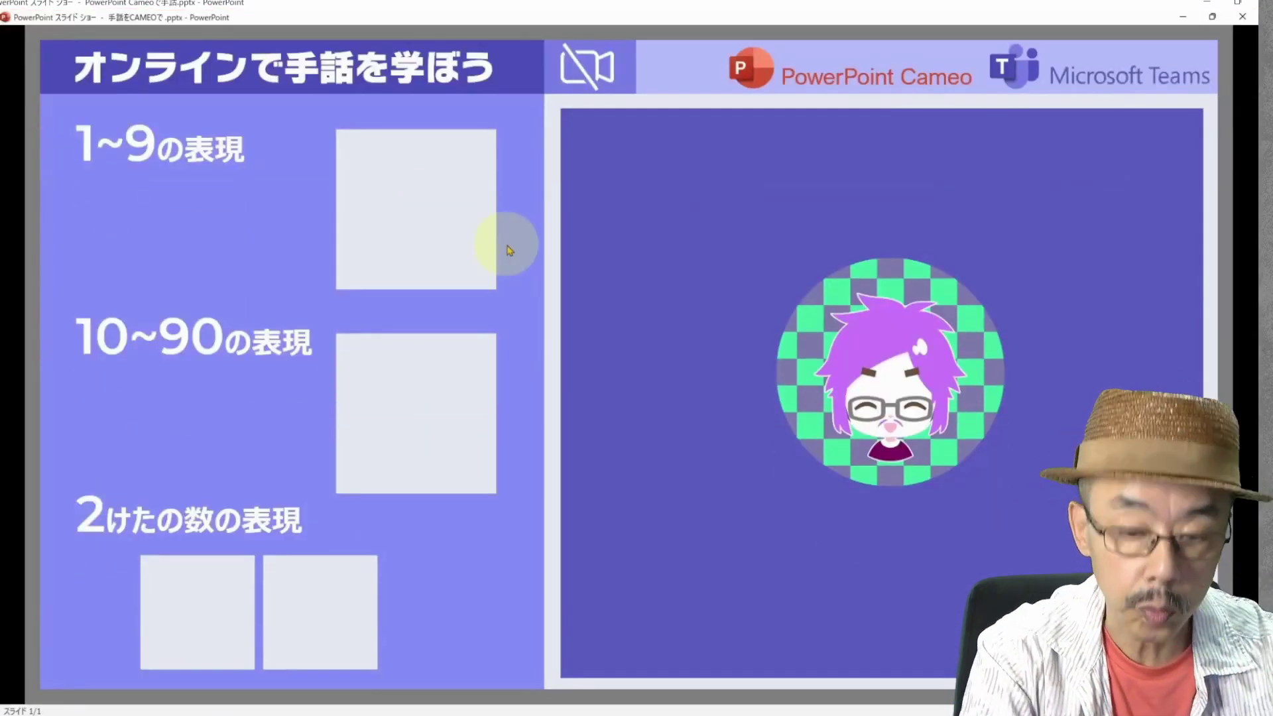
{"action": "left_click", "coordinate": [595, 81]}
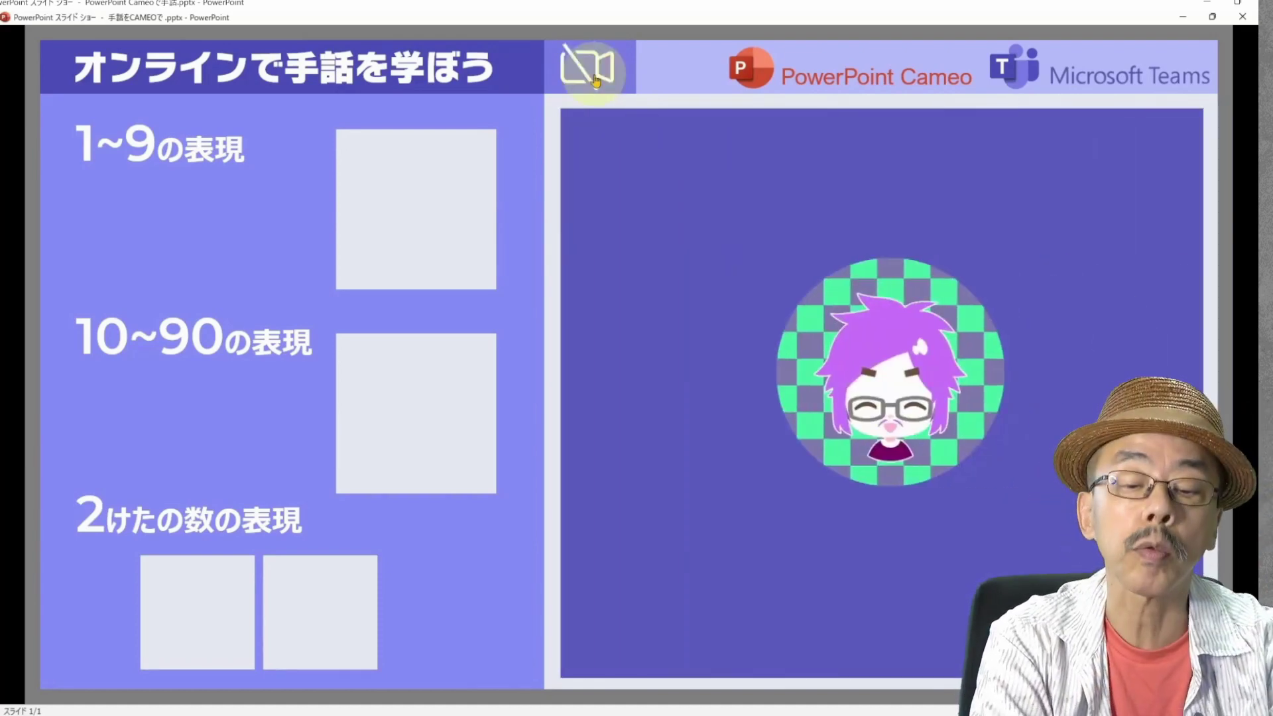
{"action": "left_click", "coordinate": [596, 81]}
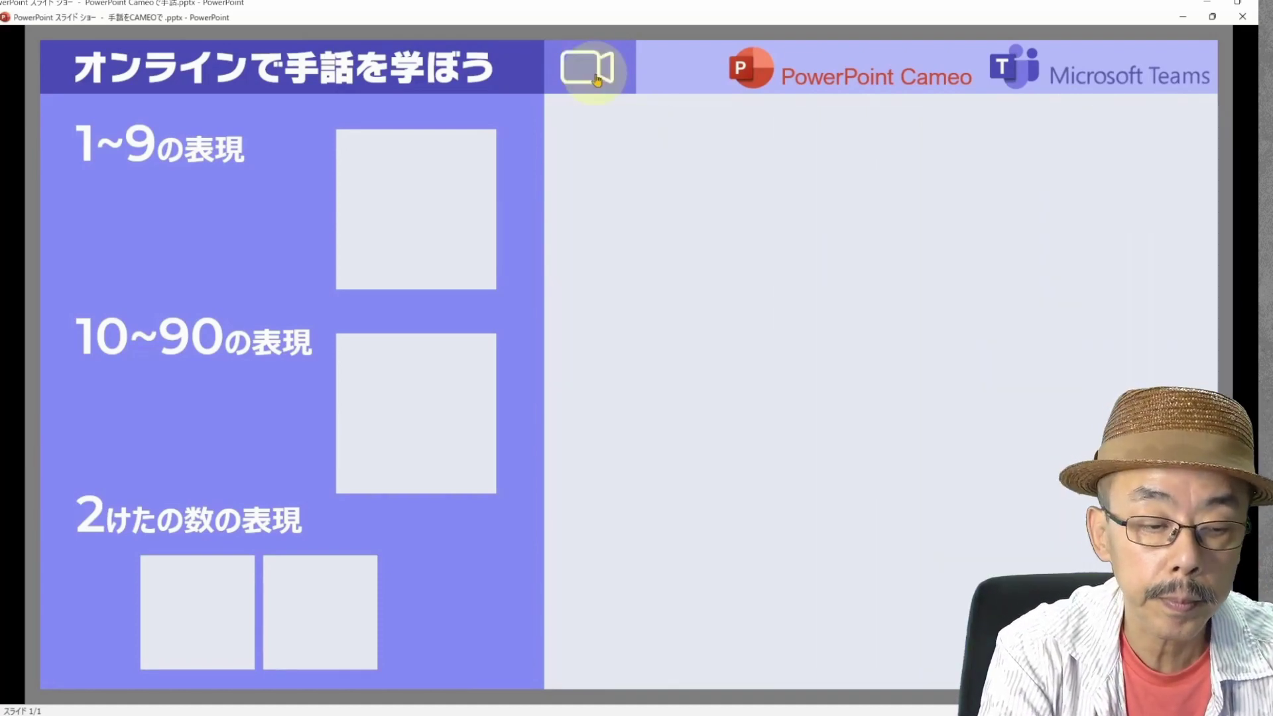
{"action": "left_click", "coordinate": [606, 77]}
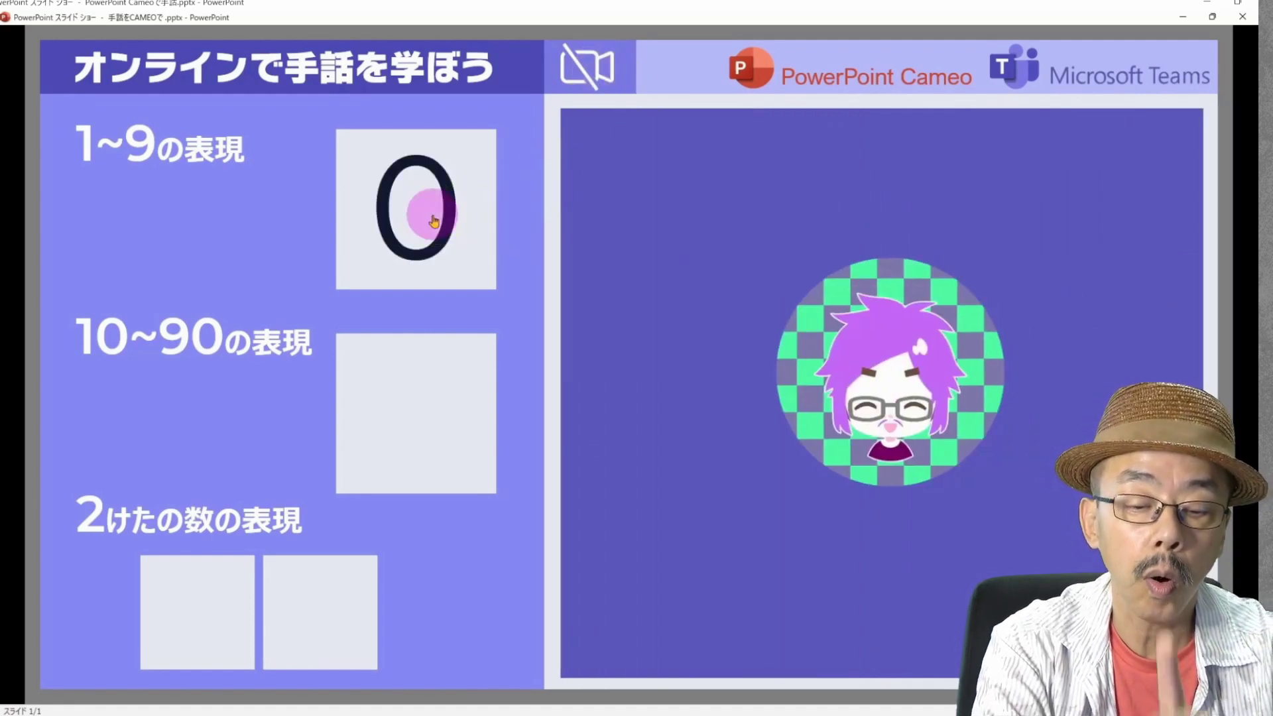
Step: Cycle the digit in the 1~9 box through its values and back to 0
{"action": "left_click", "coordinate": [433, 220]}
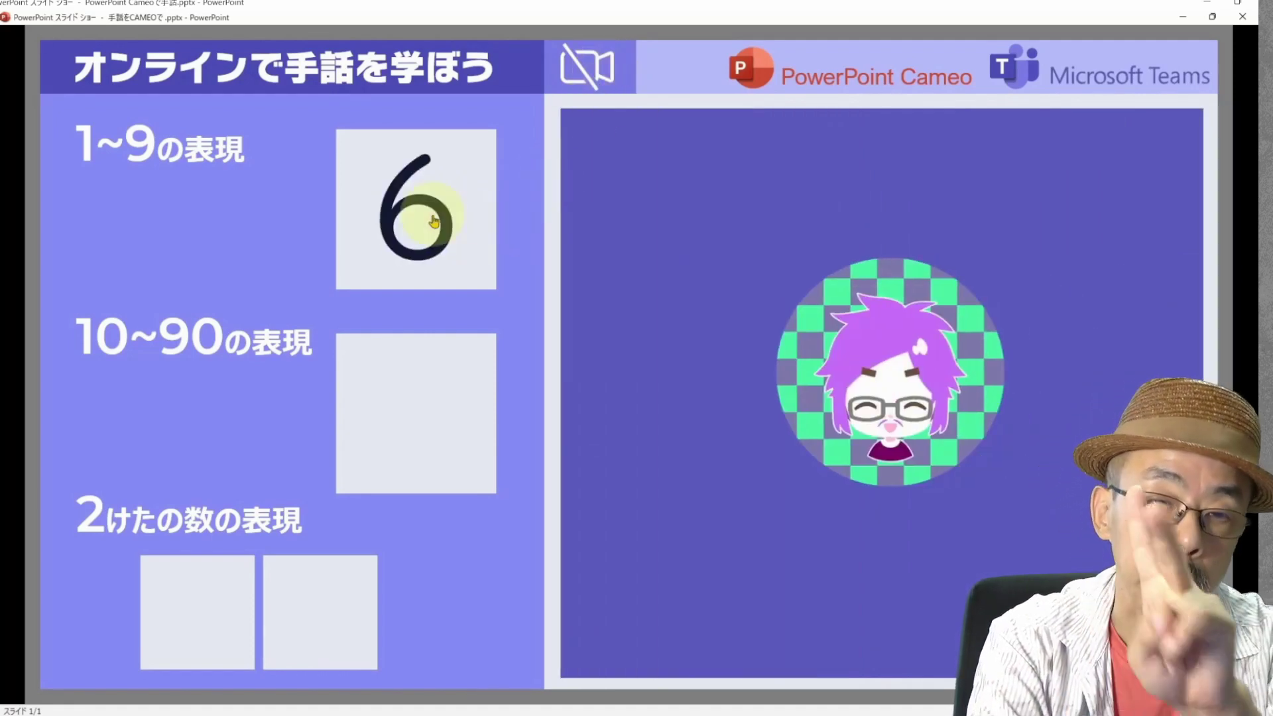
{"action": "left_click", "coordinate": [433, 221]}
{"action": "left_click", "coordinate": [434, 221]}
{"action": "left_click", "coordinate": [433, 221]}
{"action": "left_click", "coordinate": [434, 221]}
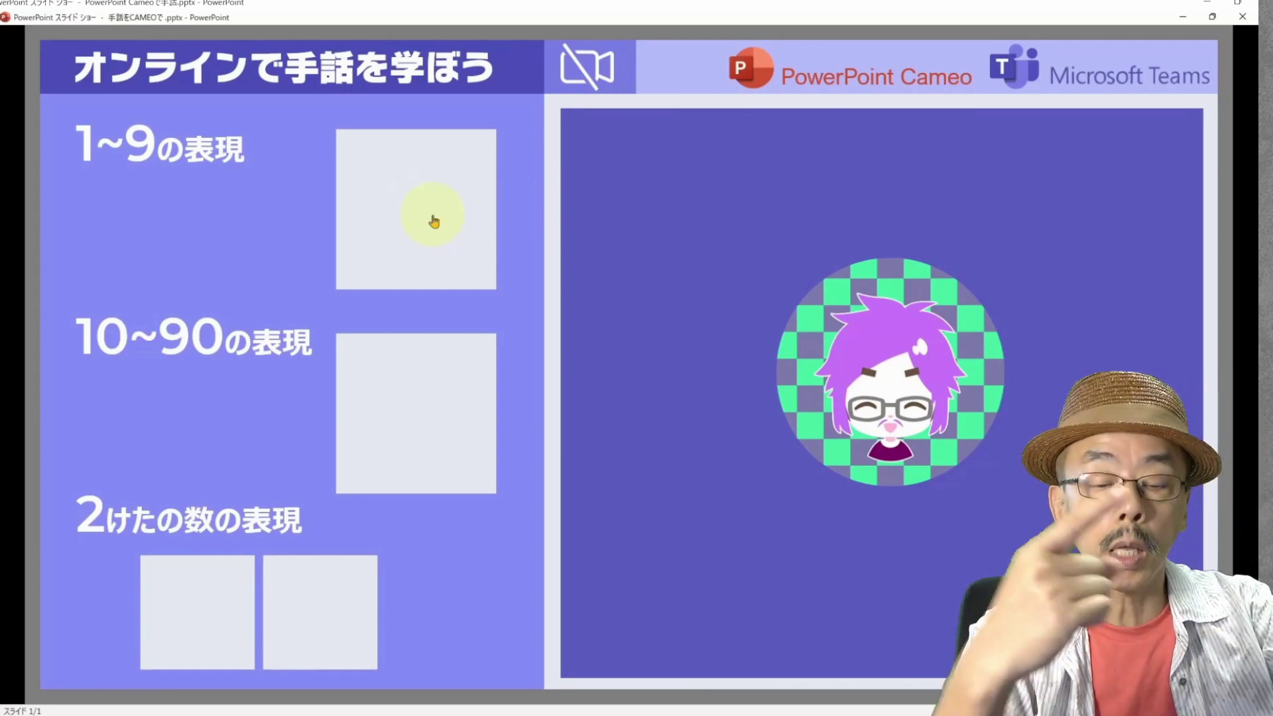
{"action": "left_click", "coordinate": [434, 221]}
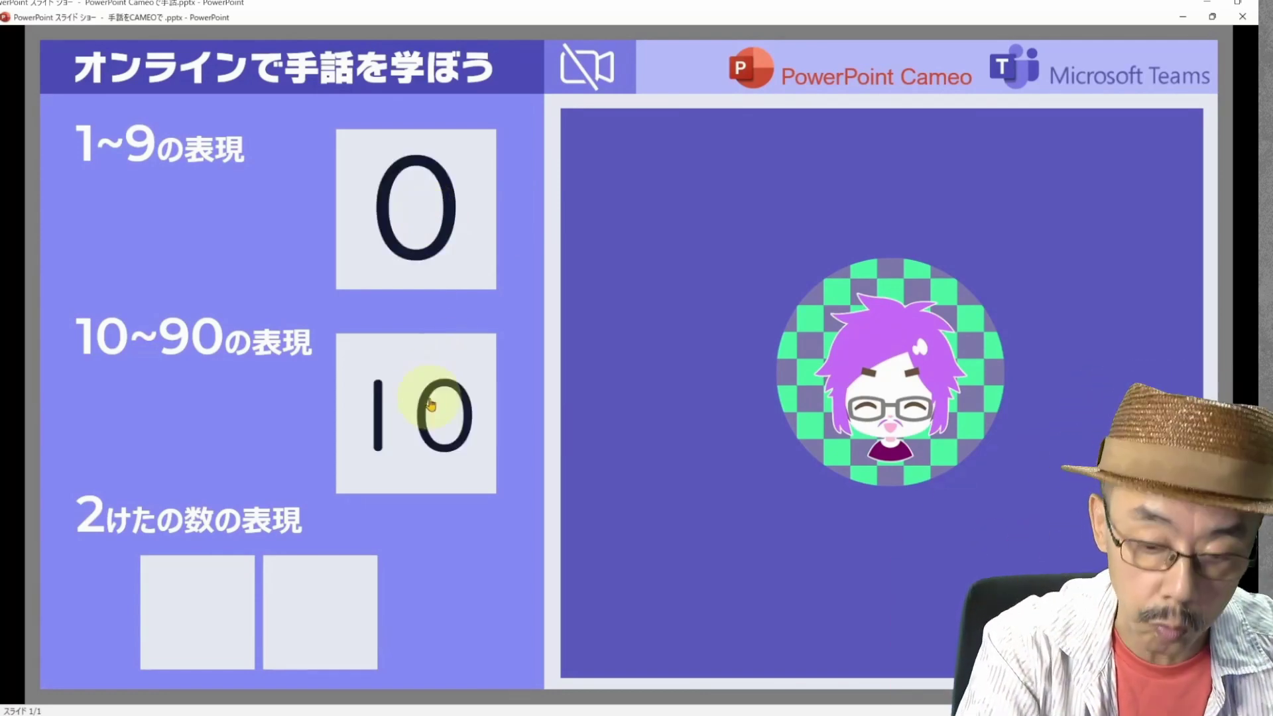
Step: Advance the 10~90 box to 40 and the 1~9 box to 5
{"action": "left_click", "coordinate": [431, 404]}
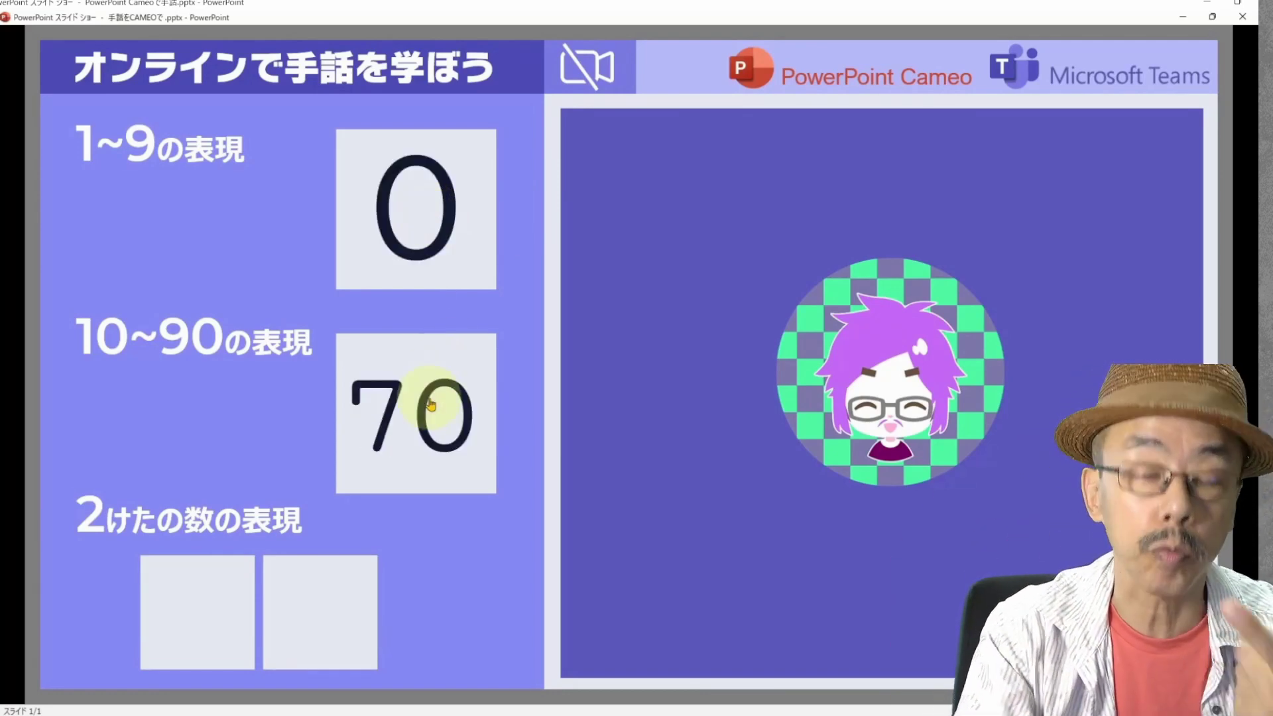
{"action": "left_click", "coordinate": [431, 404]}
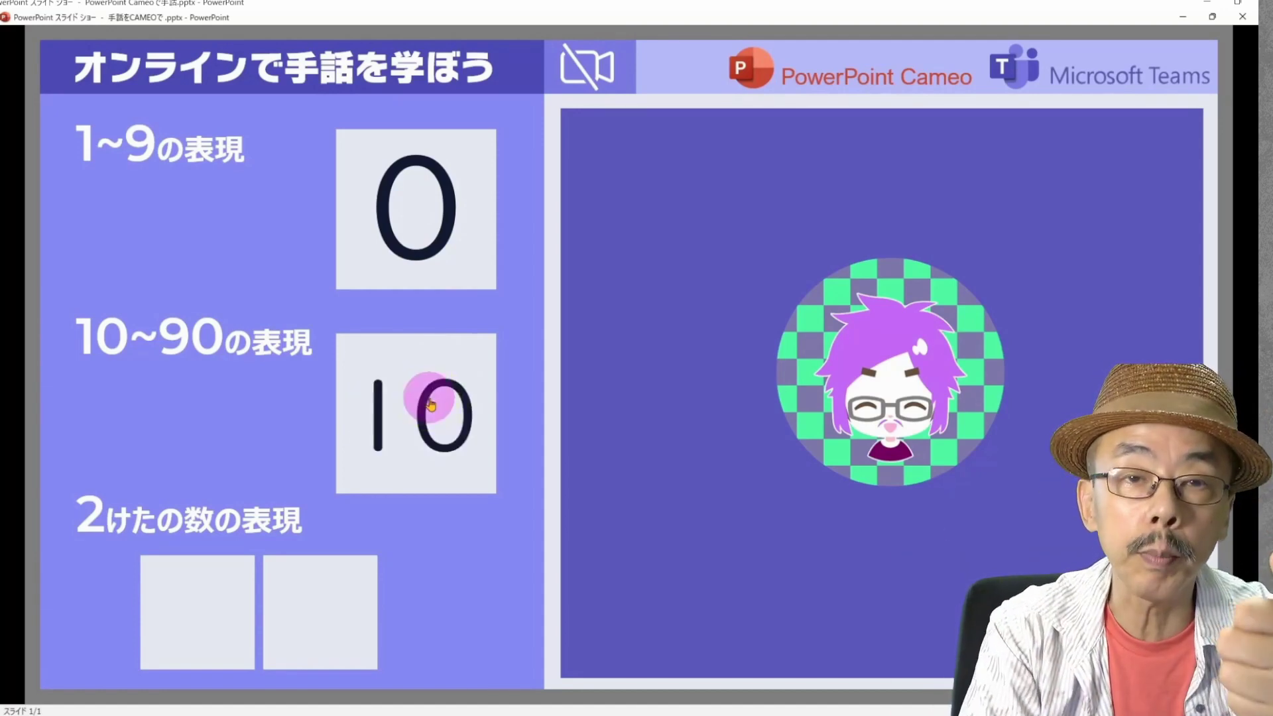
{"action": "left_click", "coordinate": [431, 404]}
{"action": "left_click", "coordinate": [421, 274]}
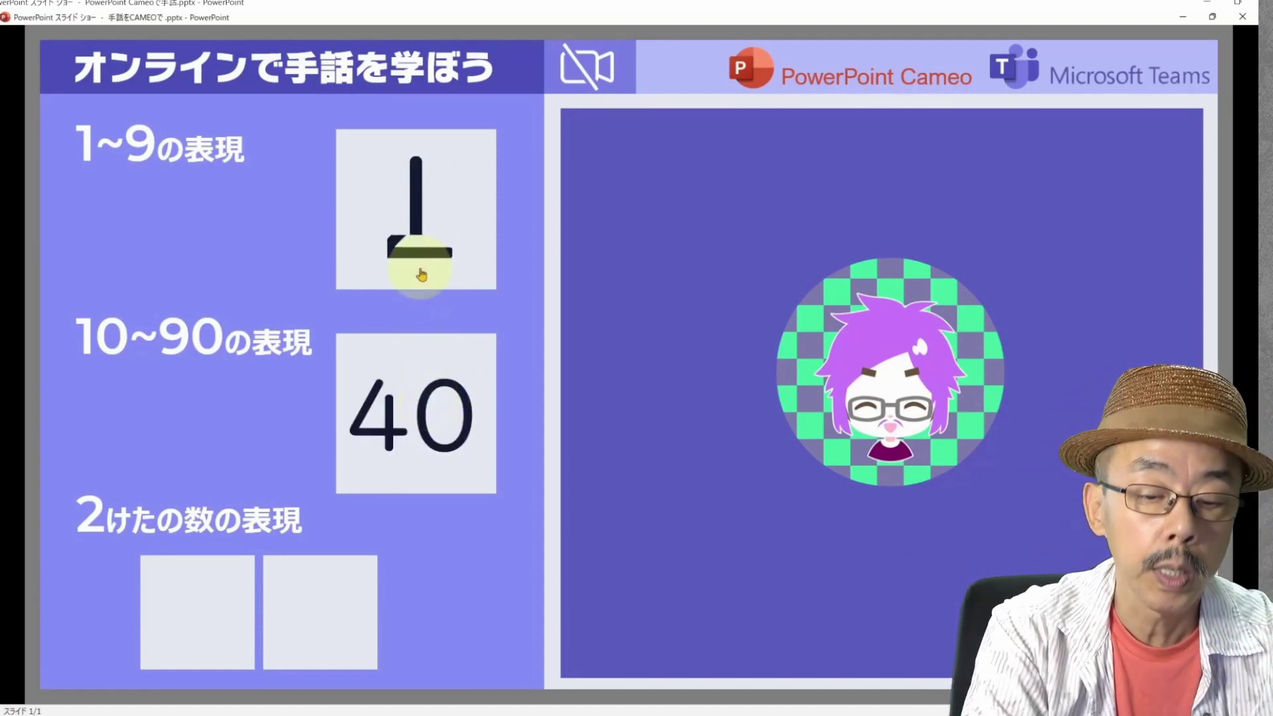
{"action": "left_click", "coordinate": [421, 275]}
{"action": "left_click", "coordinate": [422, 274]}
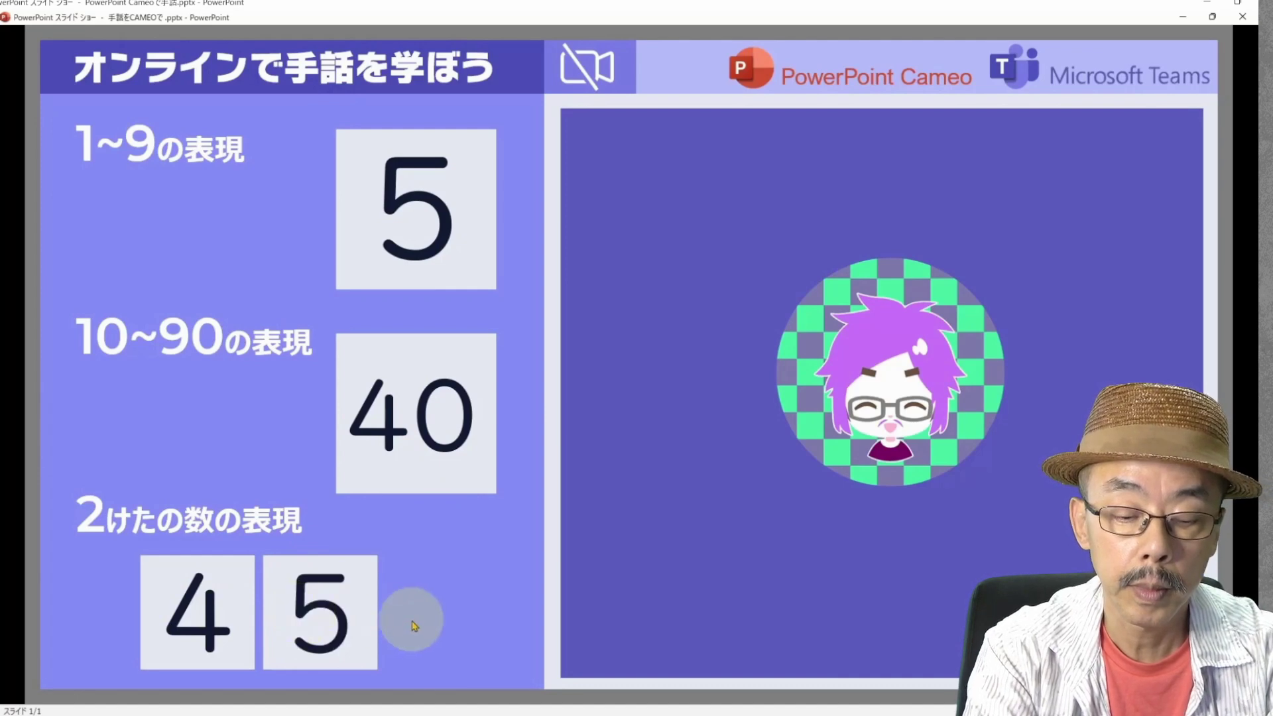
Step: End the show, check the Cameo camera's available webcams, and return the panel to the right
{"action": "left_click", "coordinate": [466, 593]}
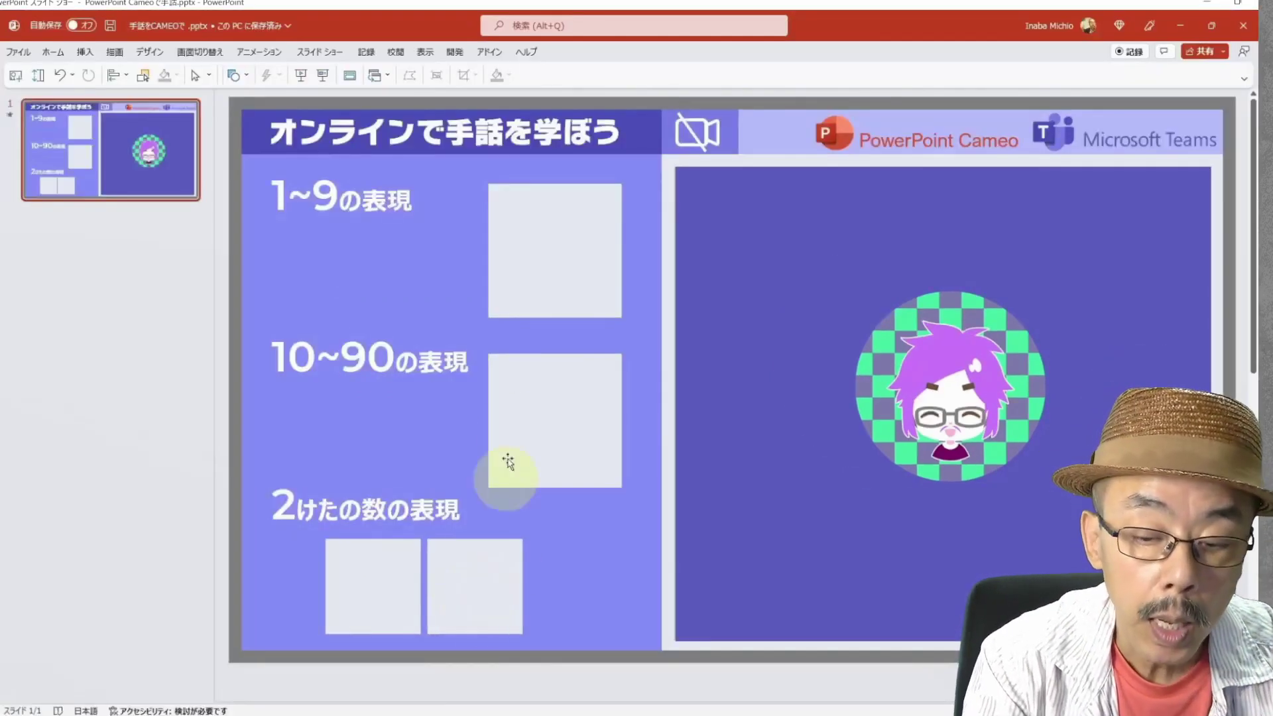
{"action": "left_click", "coordinate": [944, 250]}
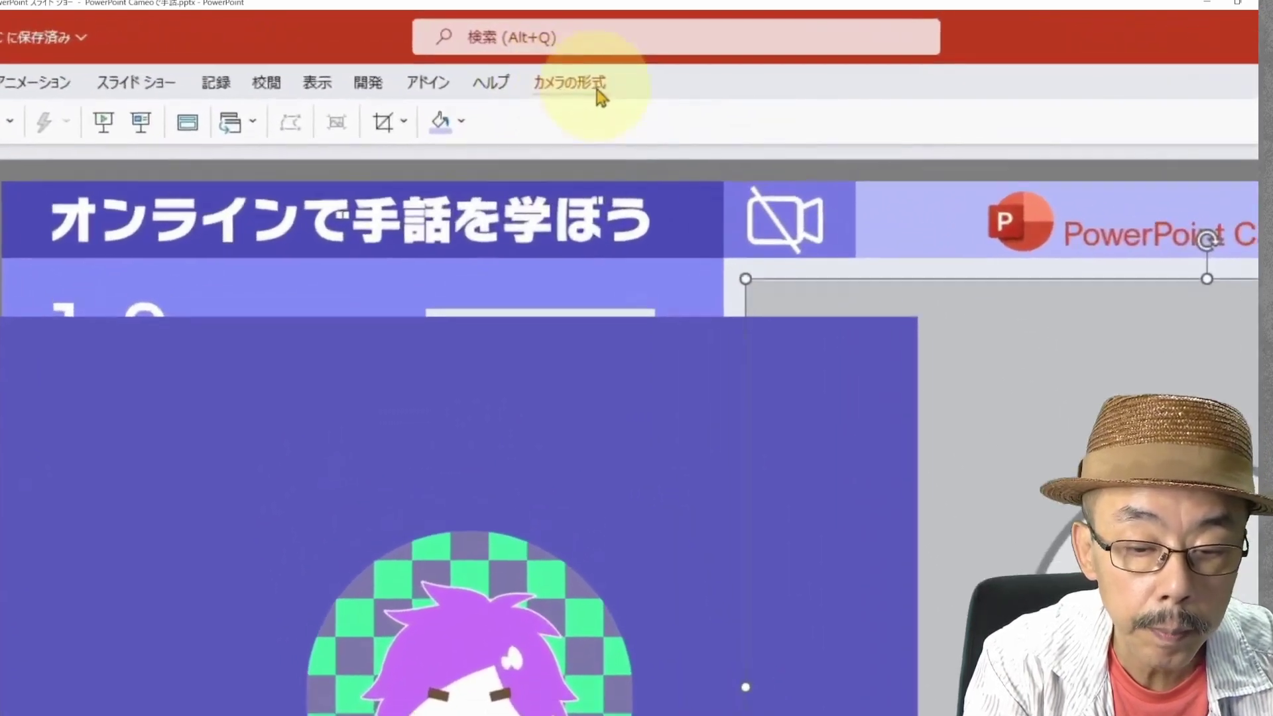
{"action": "left_click", "coordinate": [586, 55]}
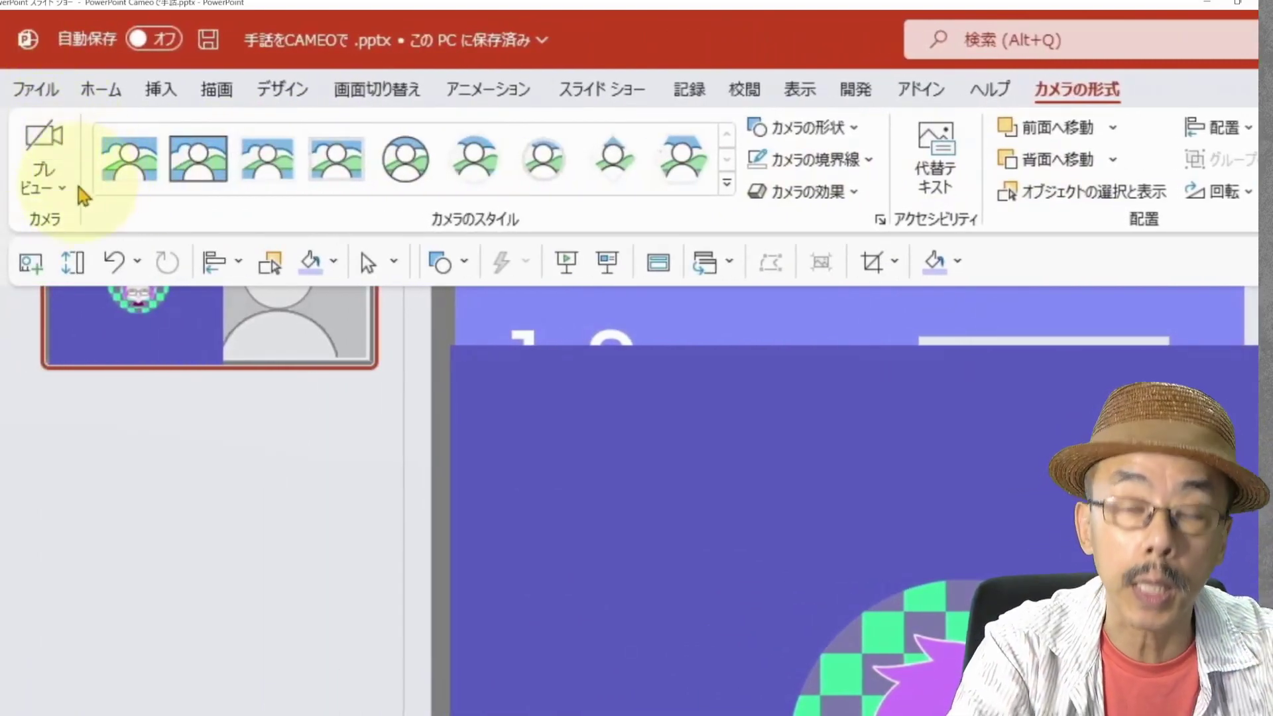
{"action": "left_click", "coordinate": [63, 187]}
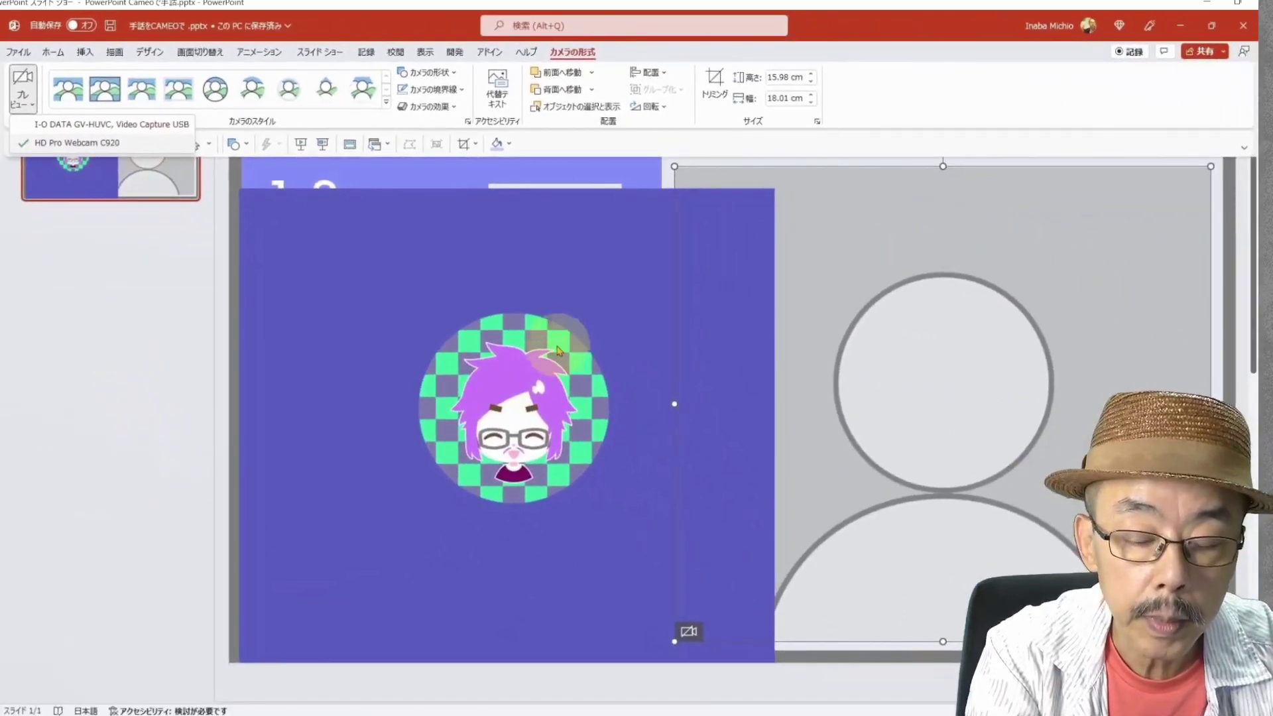
{"action": "left_click", "coordinate": [651, 264]}
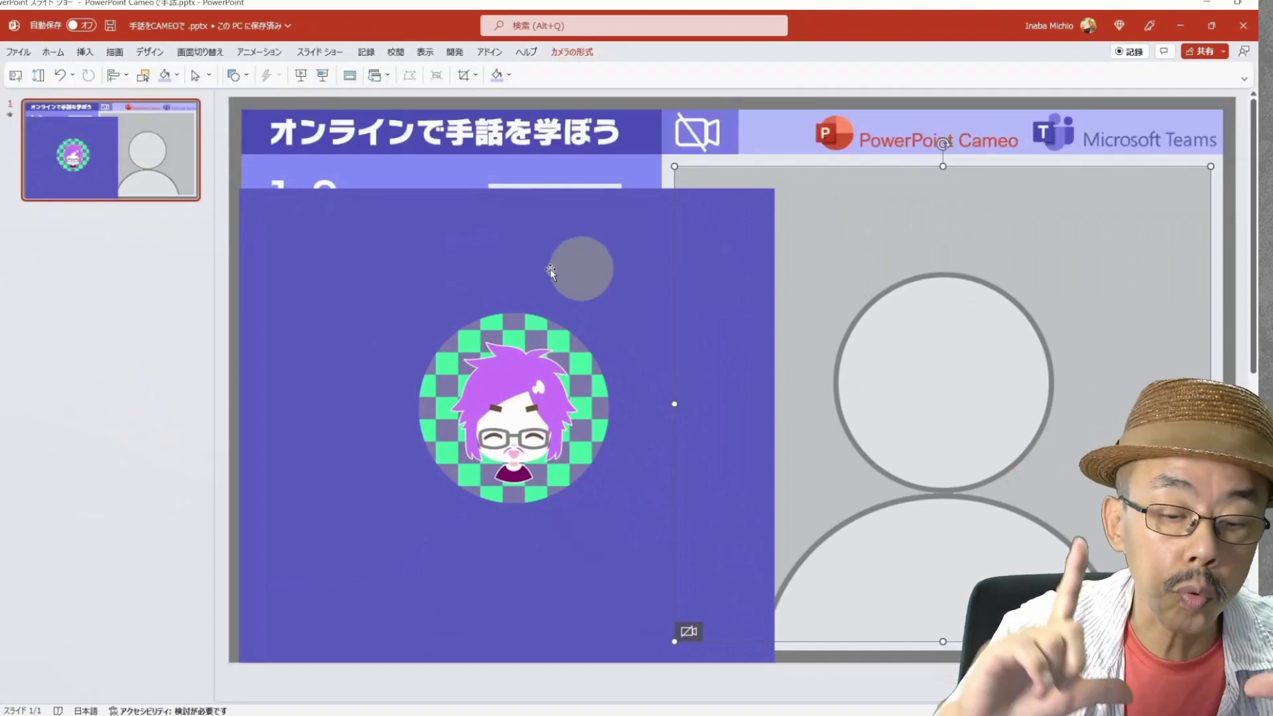
{"action": "left_click_drag", "start_coordinate": [701, 254], "coordinate": [948, 230]}
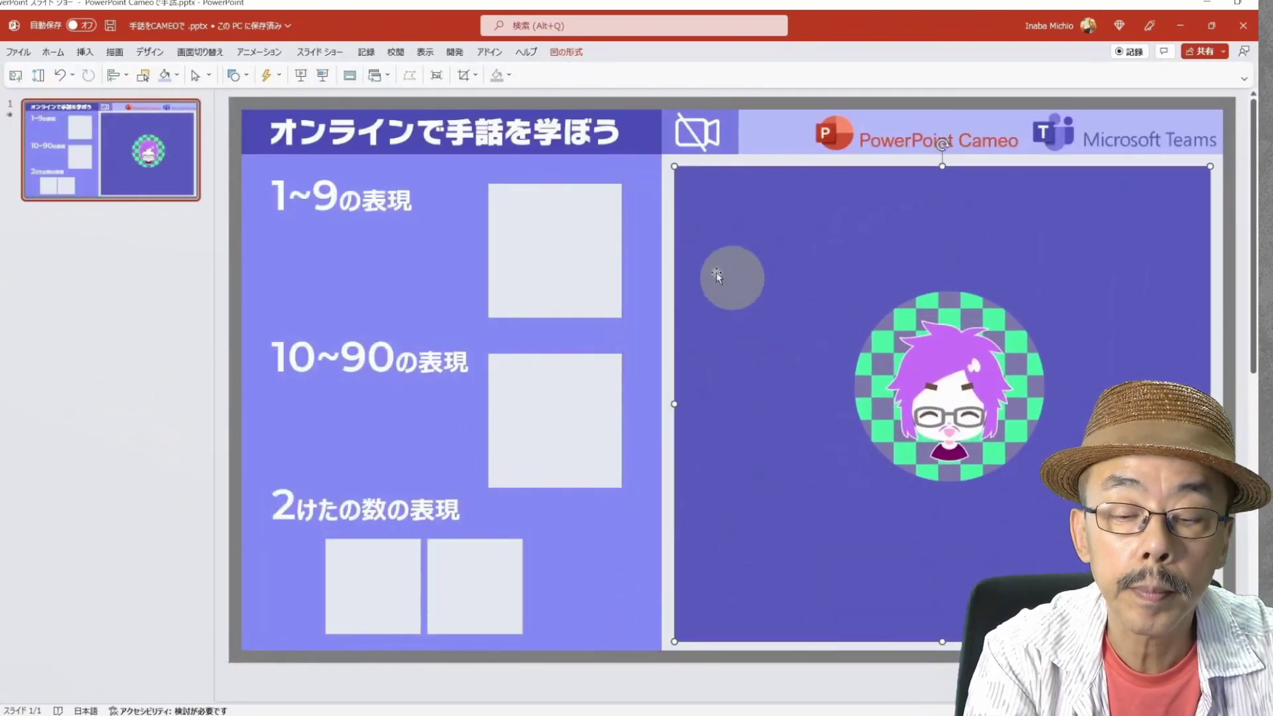
Step: Run the slide show from the current slide and toggle the Cameo feed off, on, and off
{"action": "left_click", "coordinate": [320, 52]}
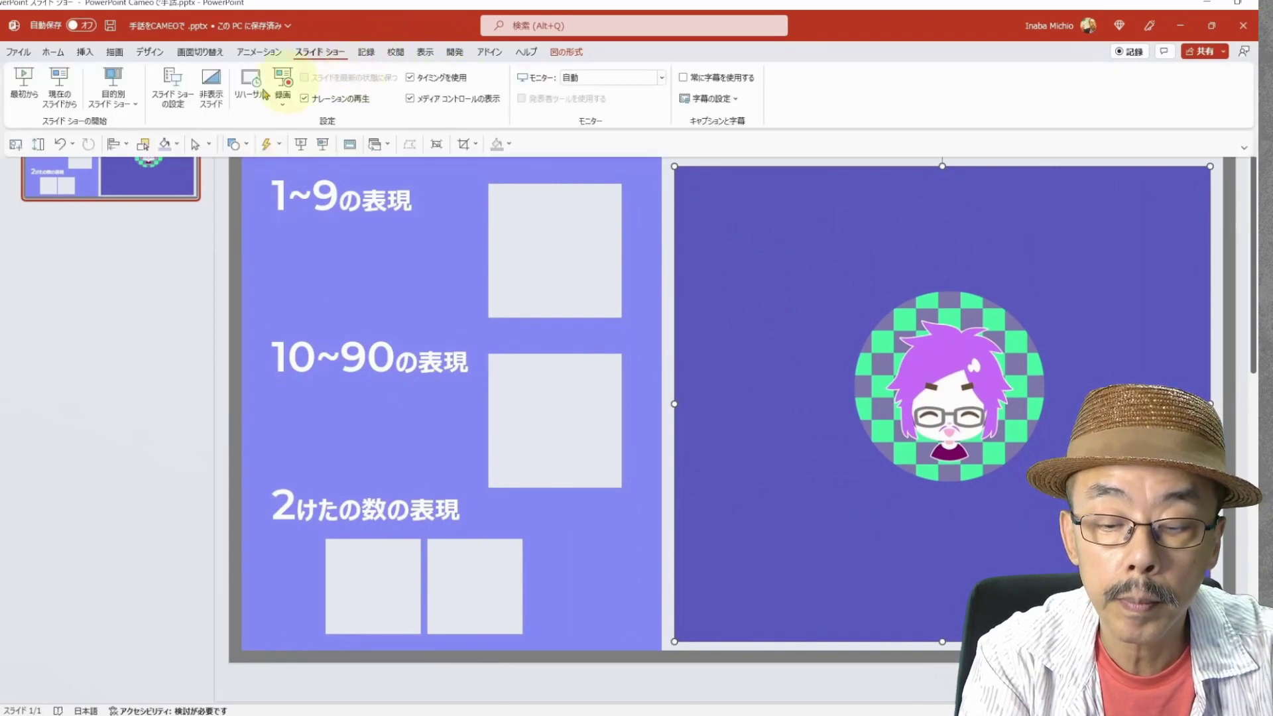
{"action": "left_click", "coordinate": [73, 99]}
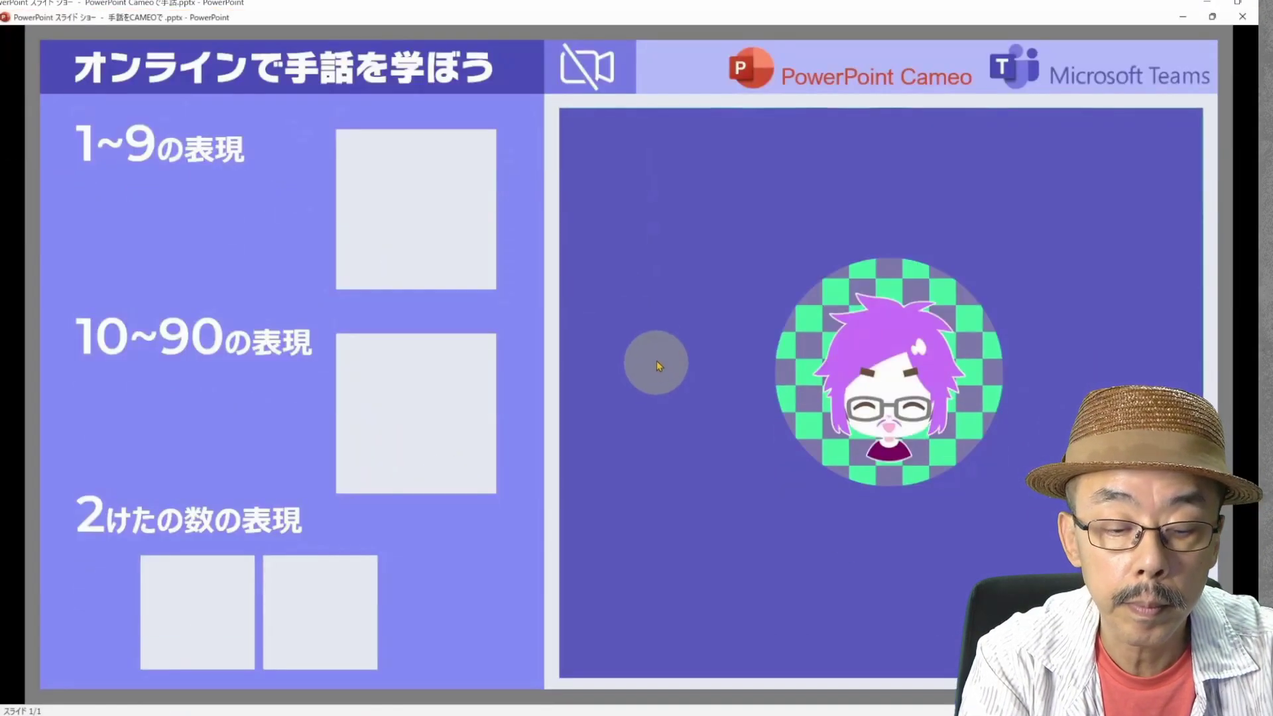
{"action": "left_click", "coordinate": [611, 84]}
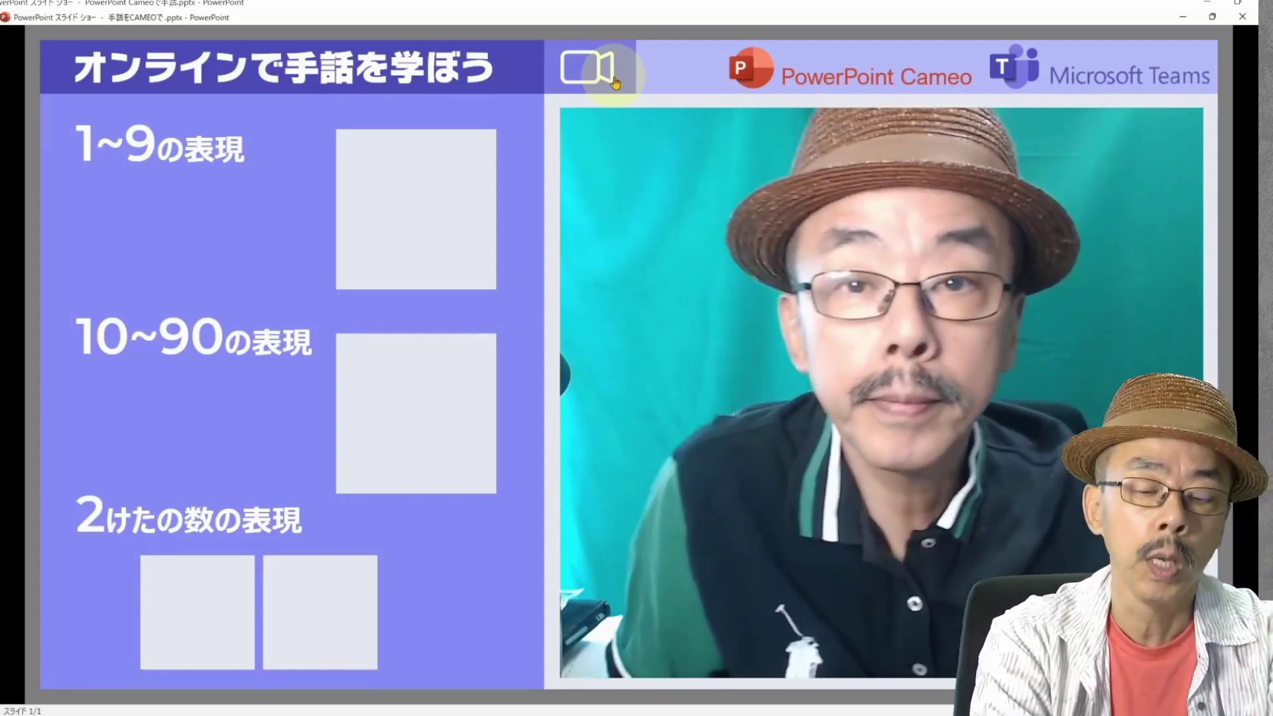
{"action": "left_click", "coordinate": [589, 83]}
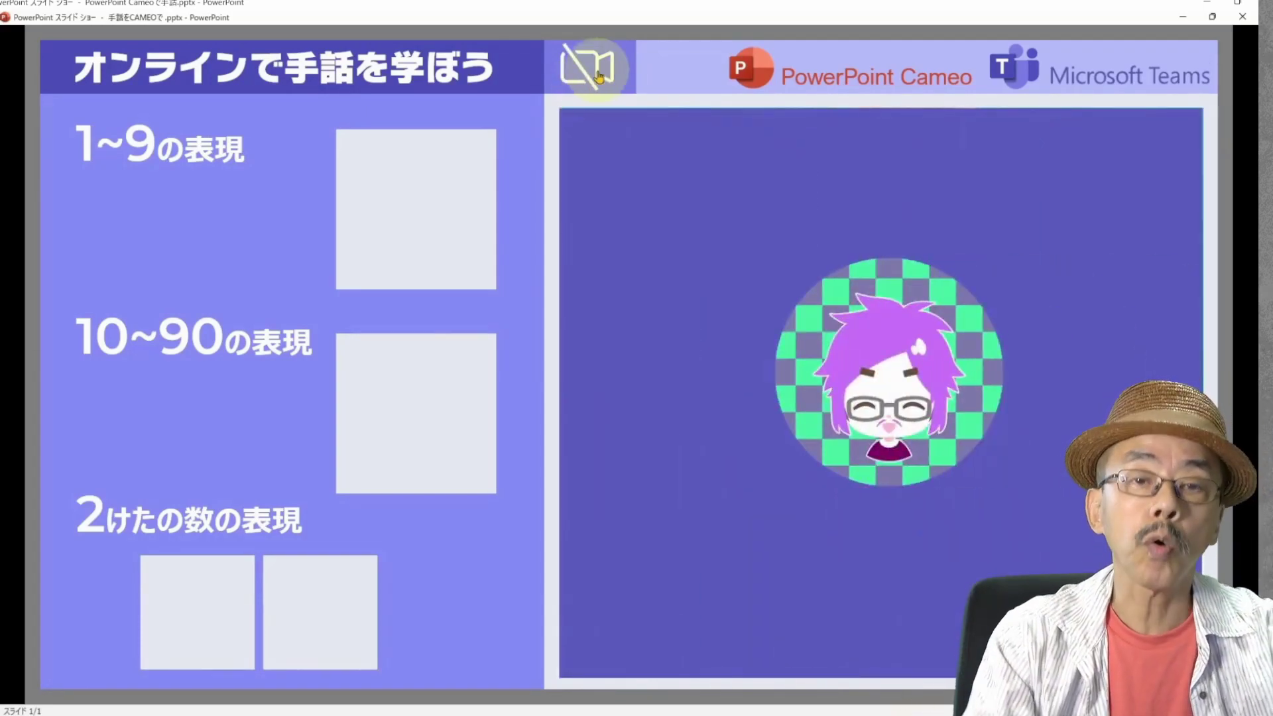
{"action": "left_click", "coordinate": [598, 75]}
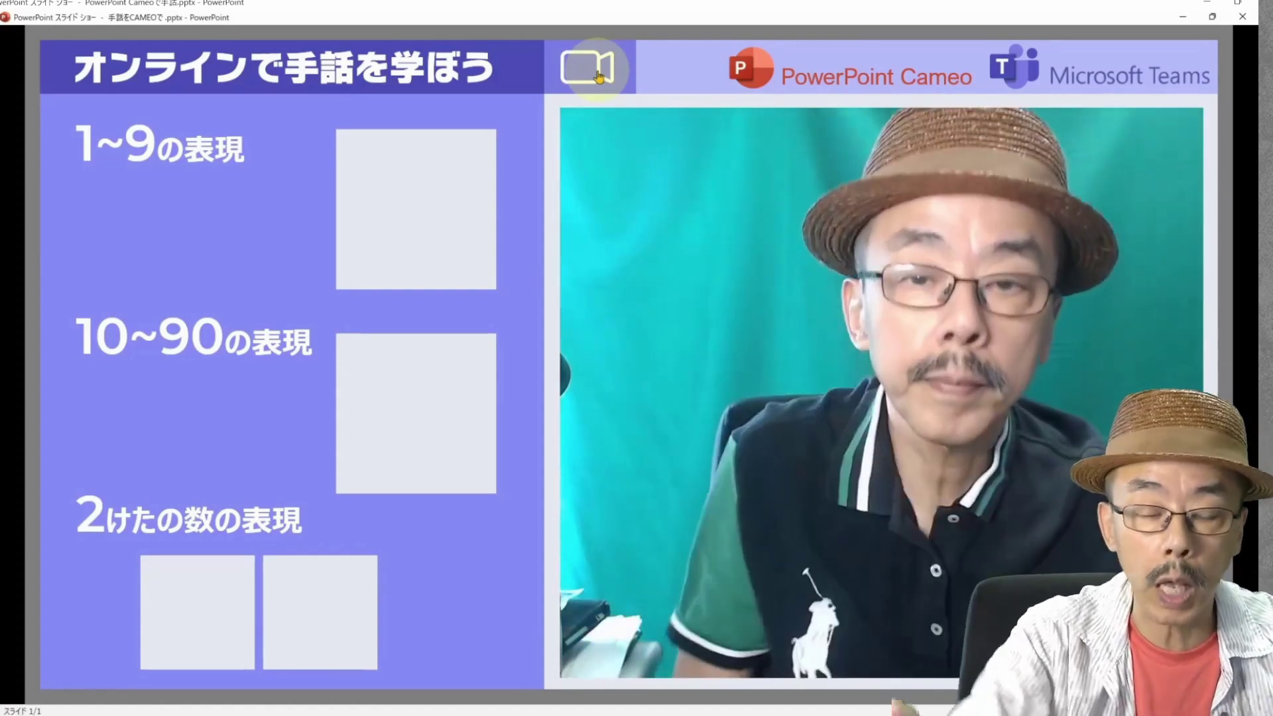
{"action": "left_click", "coordinate": [598, 75]}
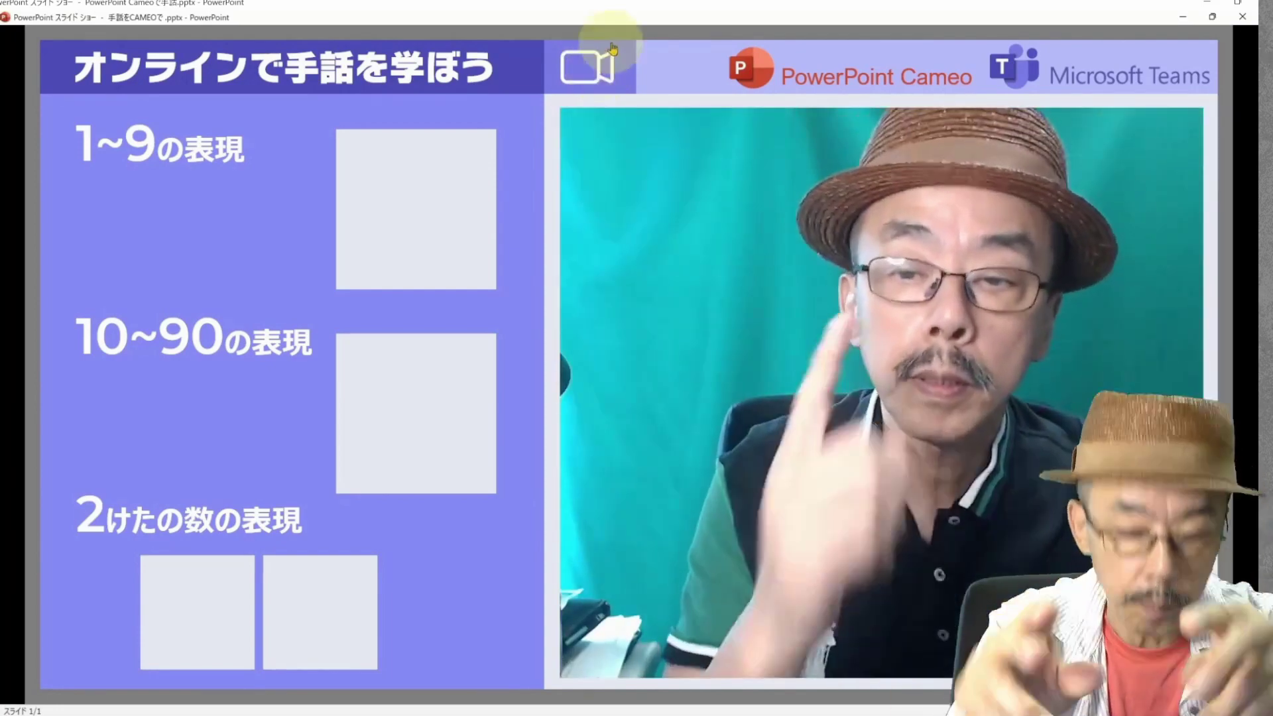
Step: Start both counting boxes, reveal 2 and 2 in the two-digit boxes, then end the show
{"action": "left_click", "coordinate": [401, 238]}
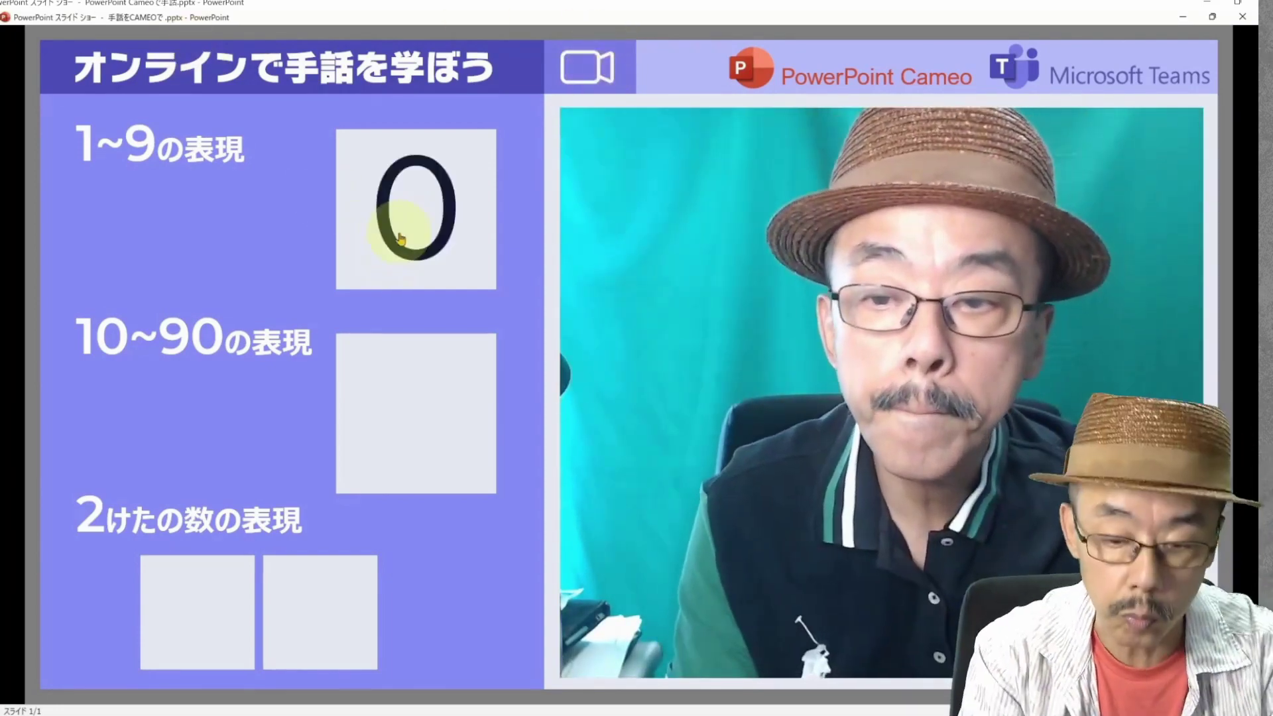
{"action": "left_click", "coordinate": [422, 372]}
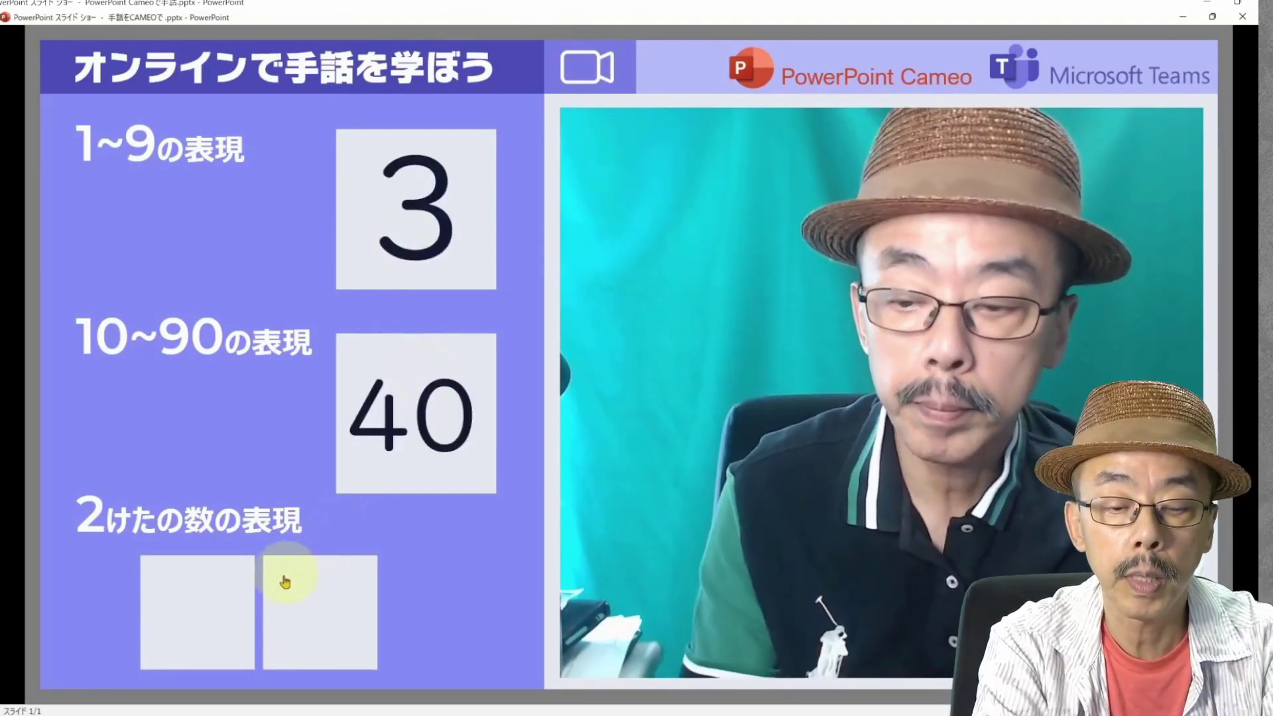
{"action": "left_click", "coordinate": [209, 596]}
{"action": "left_click", "coordinate": [319, 616]}
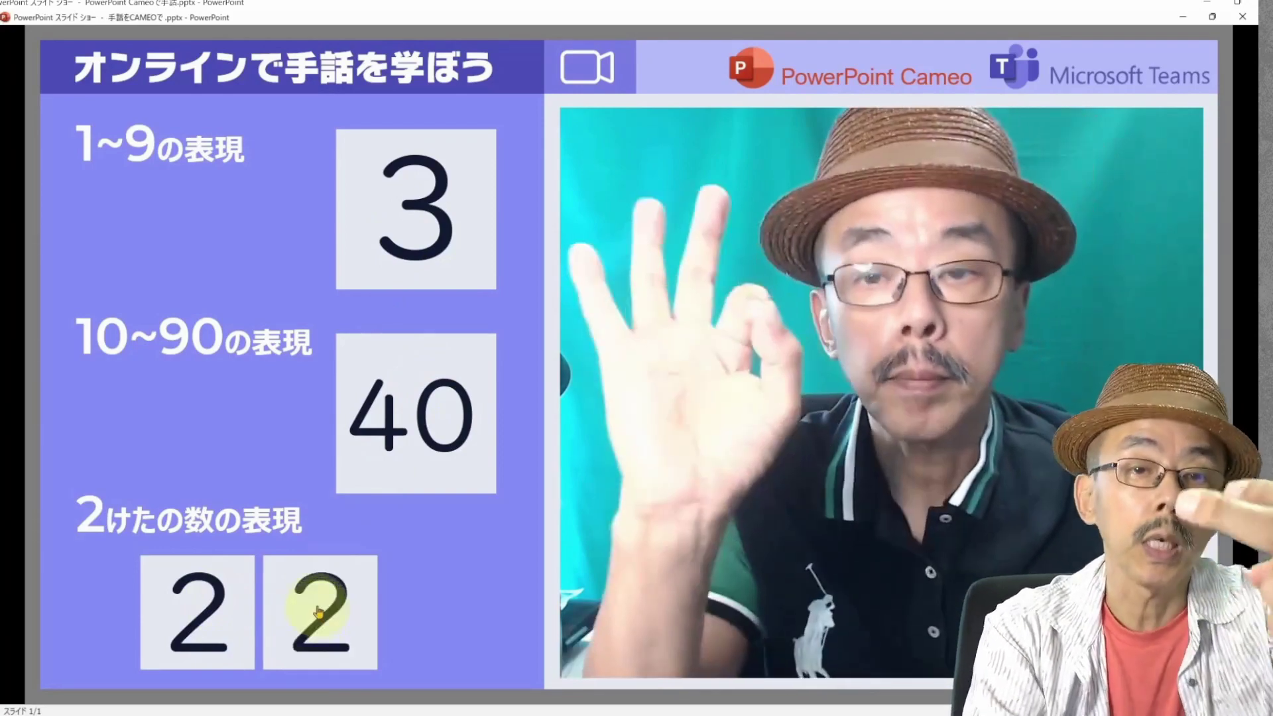
{"action": "key", "text": "Escape"}
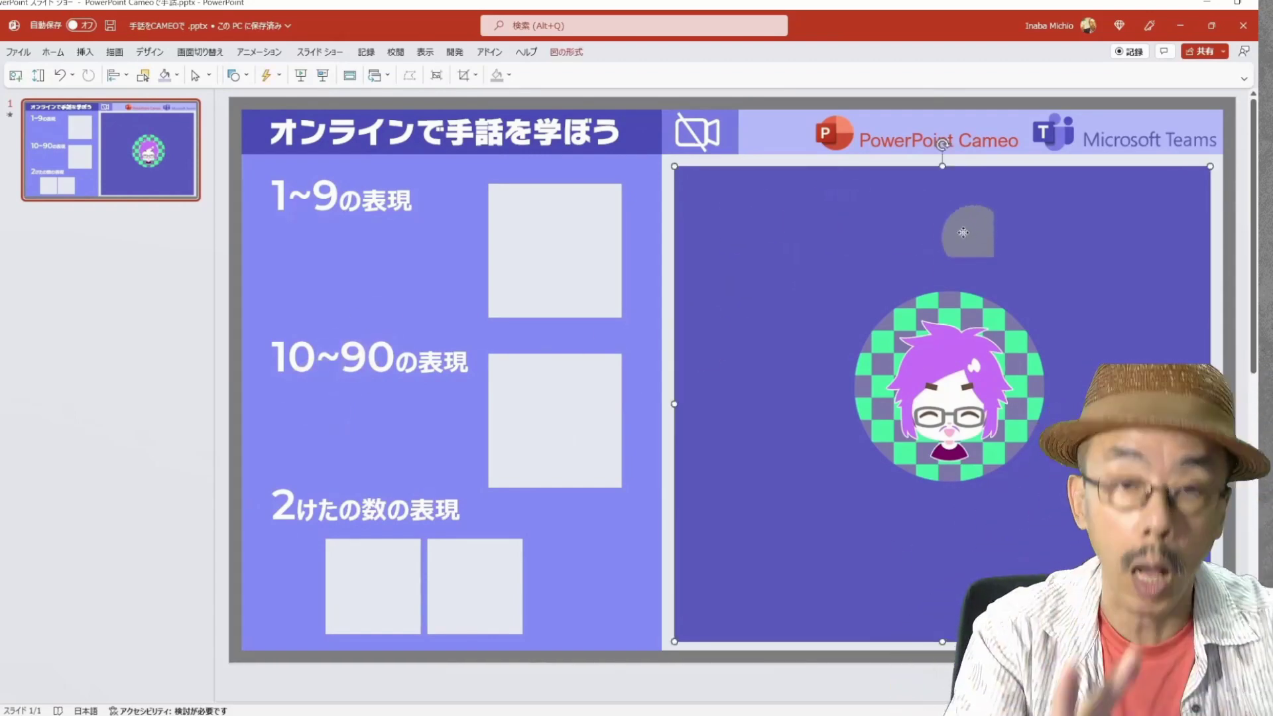
Step: Move the avatar picture onto the left side and shrink the Cameo feed toward the lower right
{"action": "left_click_drag", "start_coordinate": [969, 228], "coordinate": [360, 230]}
{"action": "left_click", "coordinate": [833, 300]}
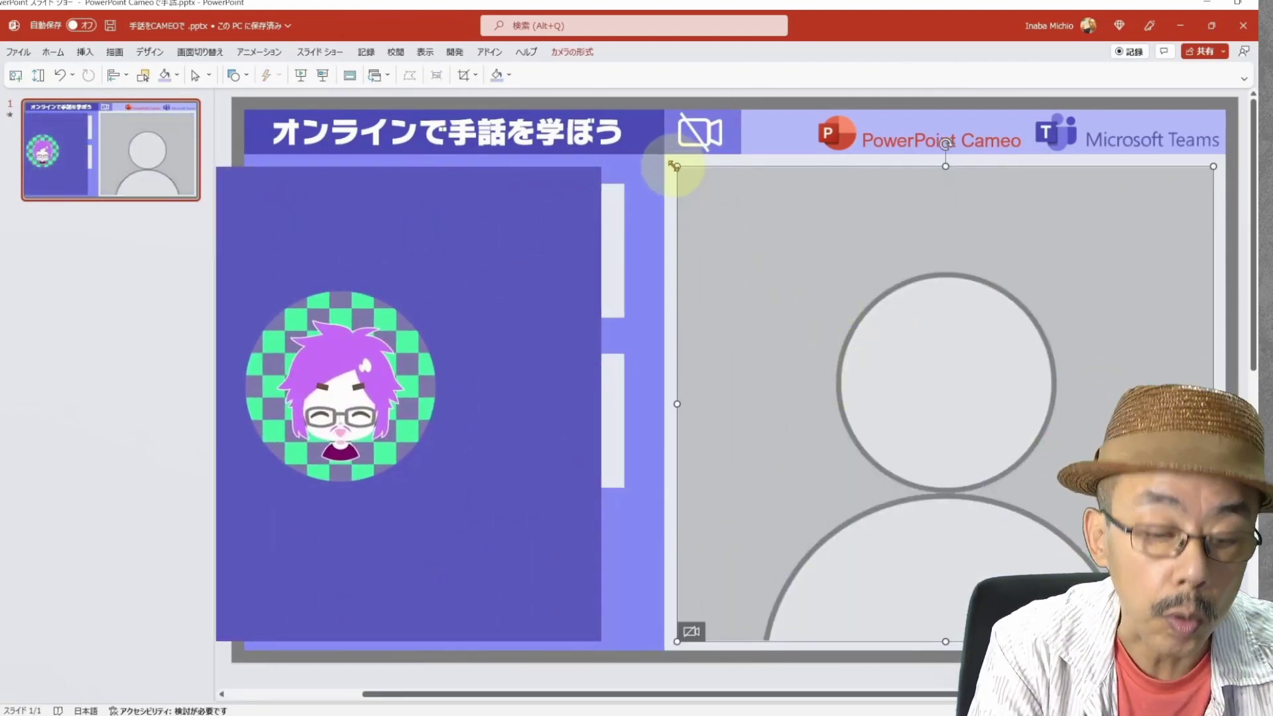
{"action": "left_click_drag", "start_coordinate": [674, 166], "coordinate": [878, 284]}
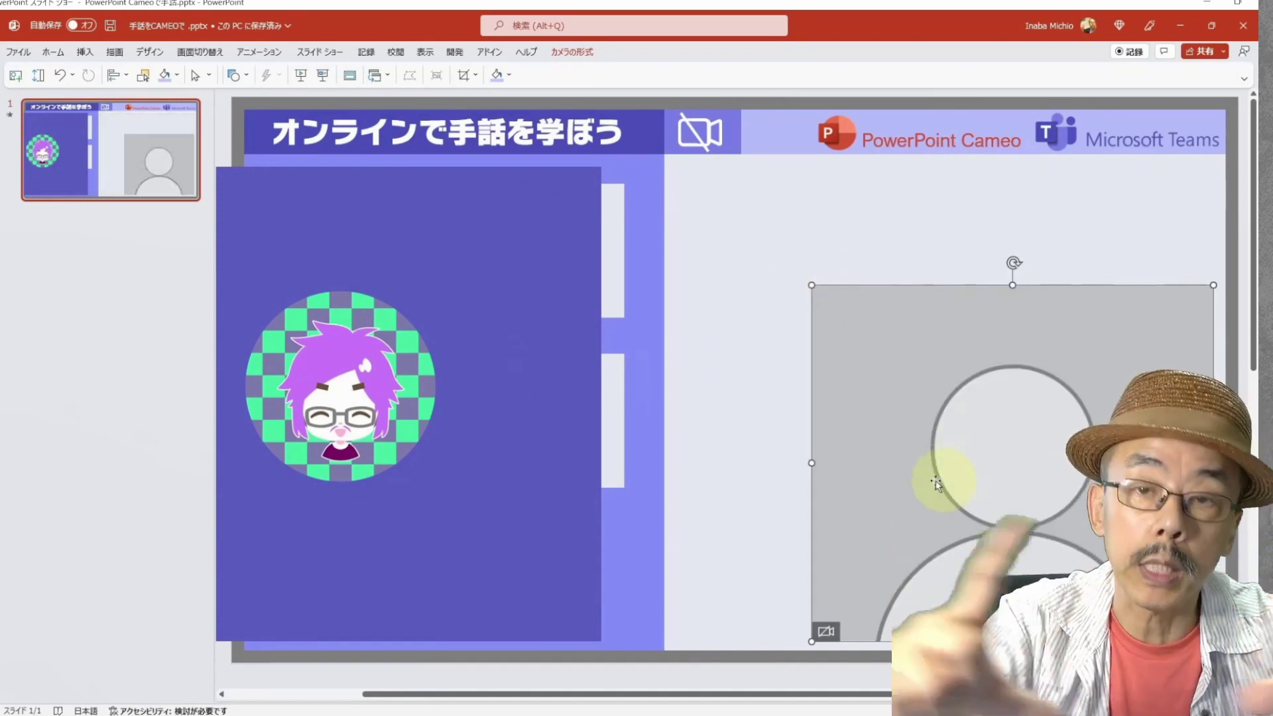
Step: Preview the smaller camera frame from the current slide, then select the Cameo object's Camera Format options
{"action": "left_click", "coordinate": [321, 51]}
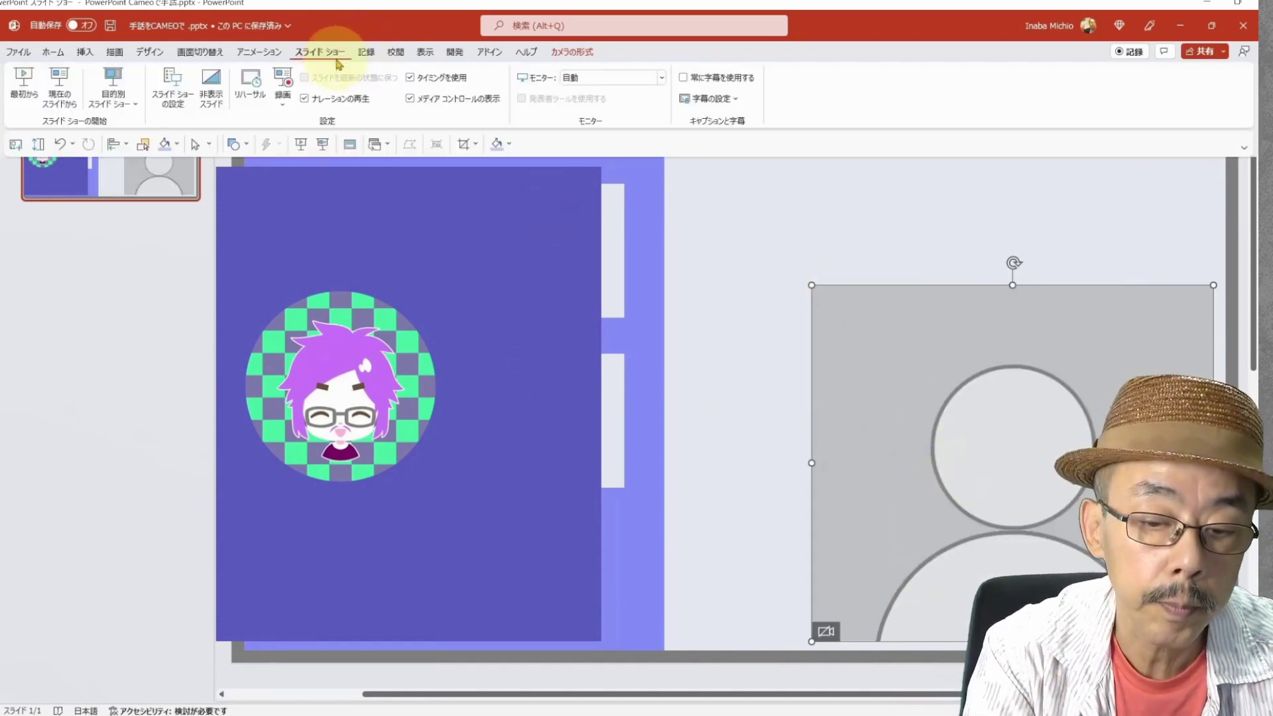
{"action": "left_click", "coordinate": [61, 93]}
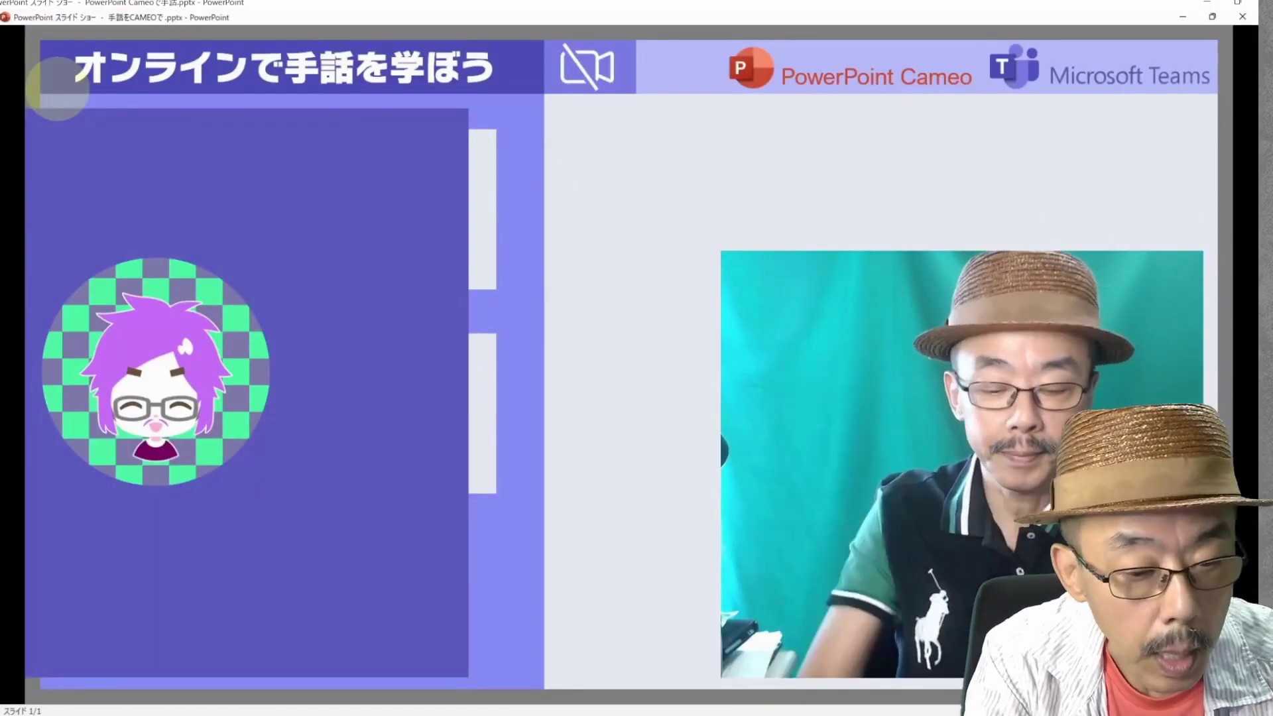
{"action": "key", "text": "Escape"}
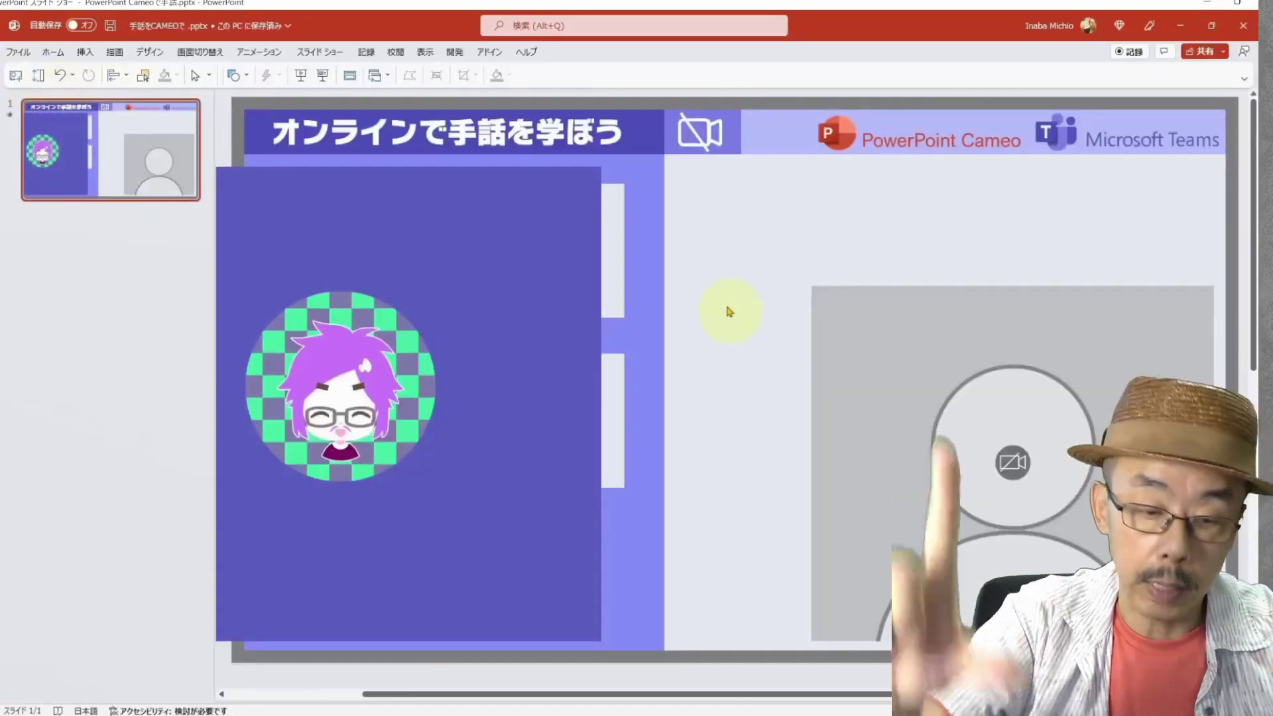
{"action": "left_click", "coordinate": [849, 324]}
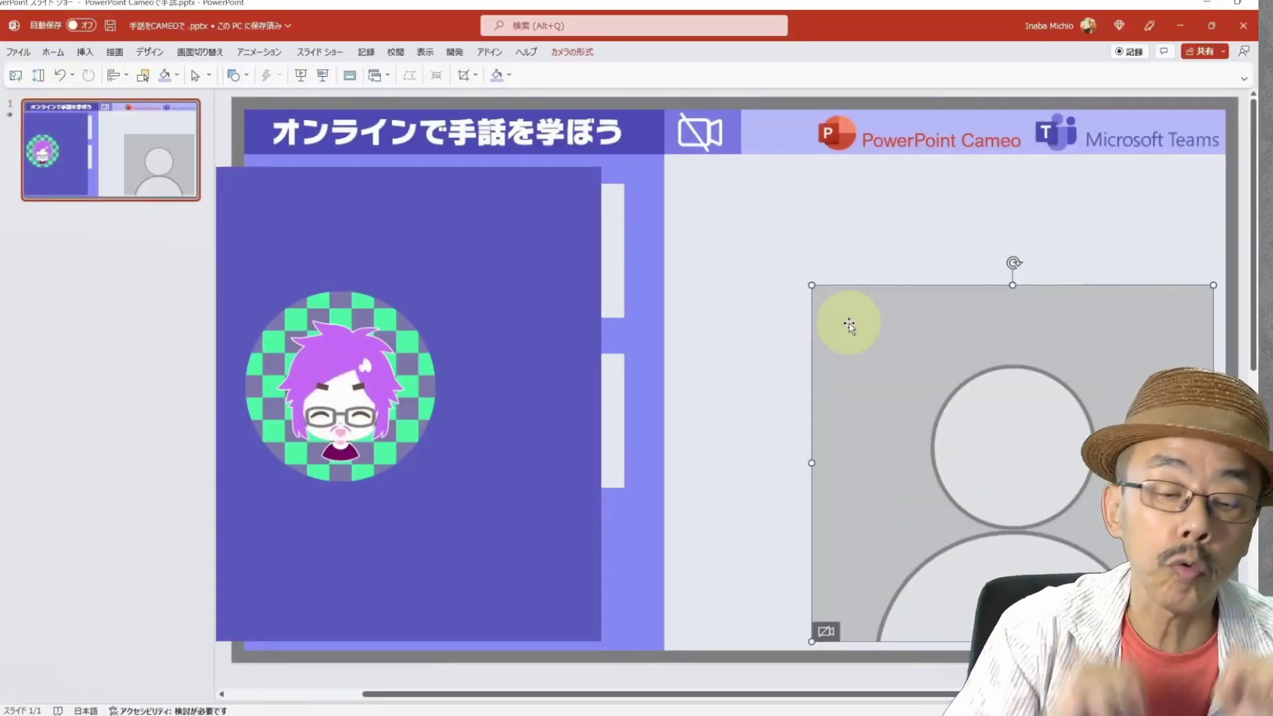
{"action": "left_click", "coordinate": [574, 53]}
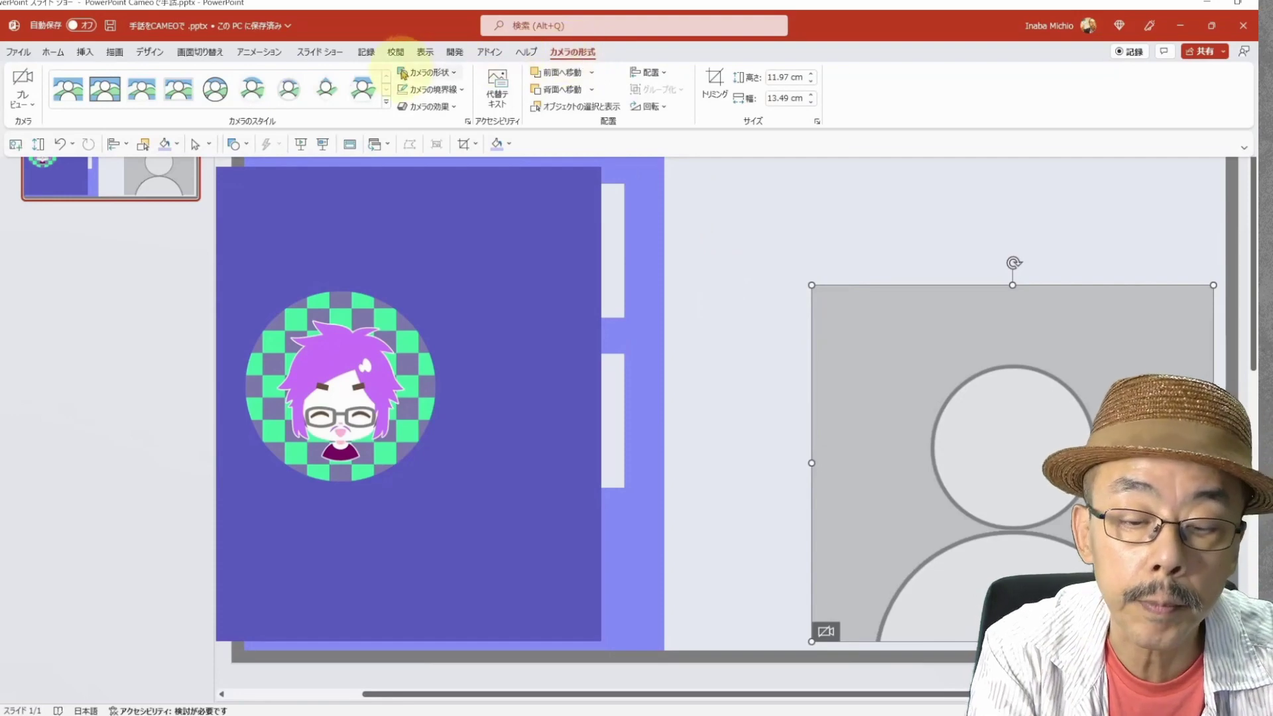
Step: Change the Cameo camera shape to Oval and run the slide show from the beginning
{"action": "left_click", "coordinate": [433, 78]}
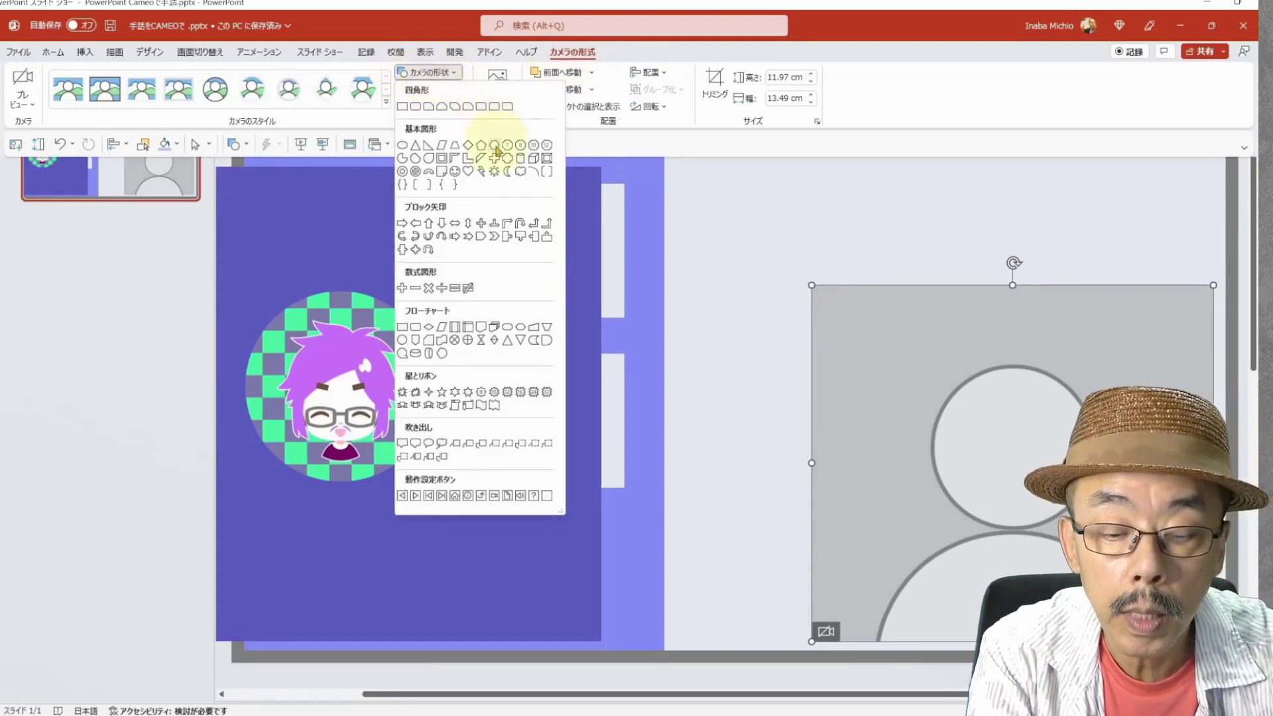
{"action": "left_click", "coordinate": [404, 146]}
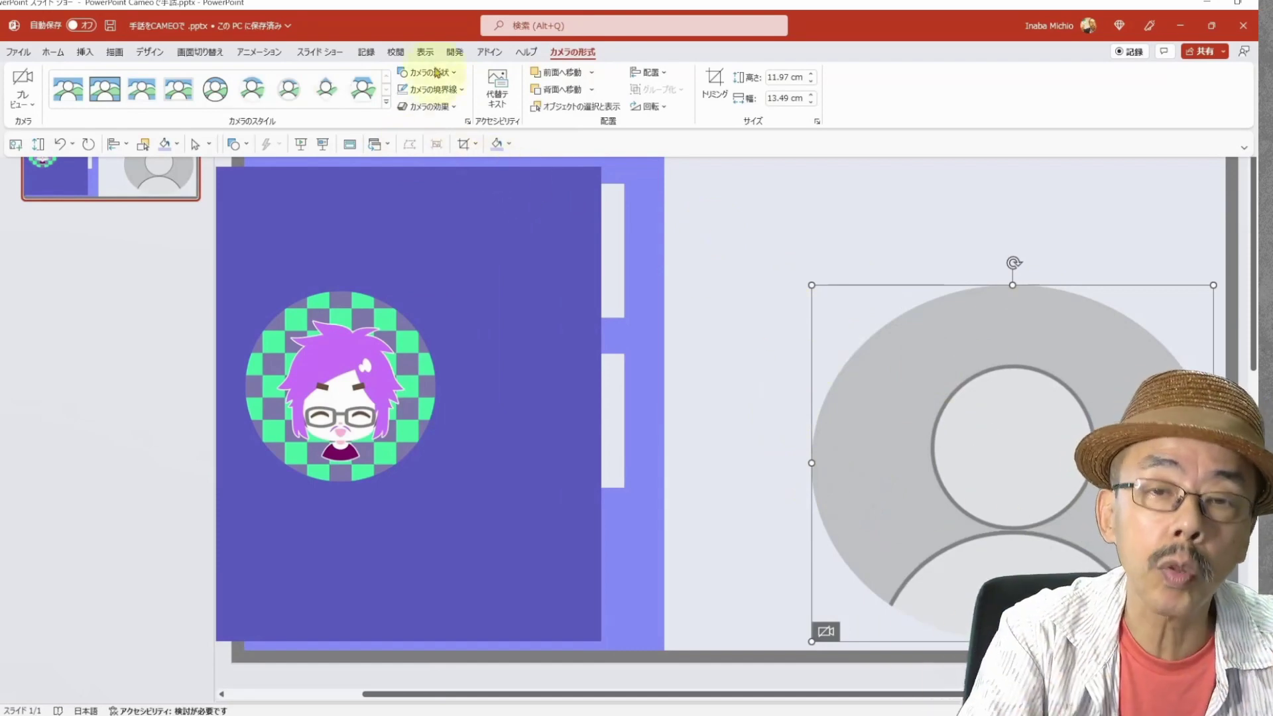
{"action": "left_click", "coordinate": [320, 53]}
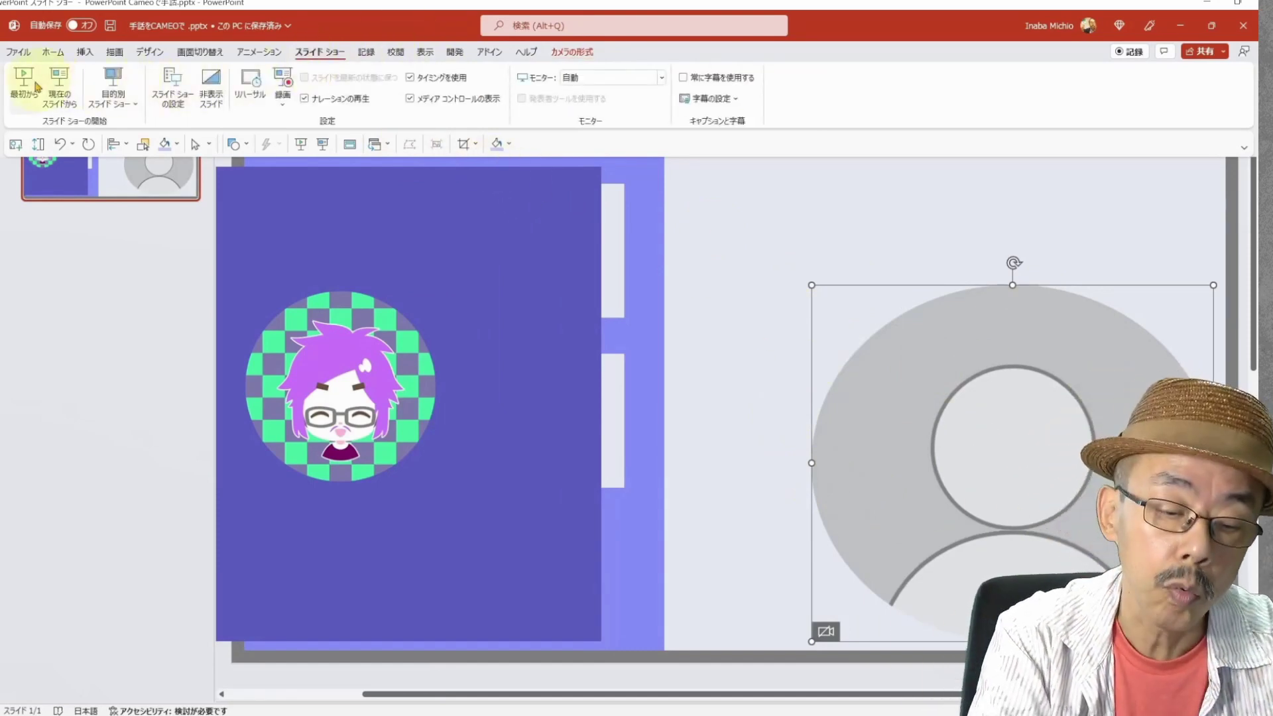
{"action": "left_click", "coordinate": [20, 96]}
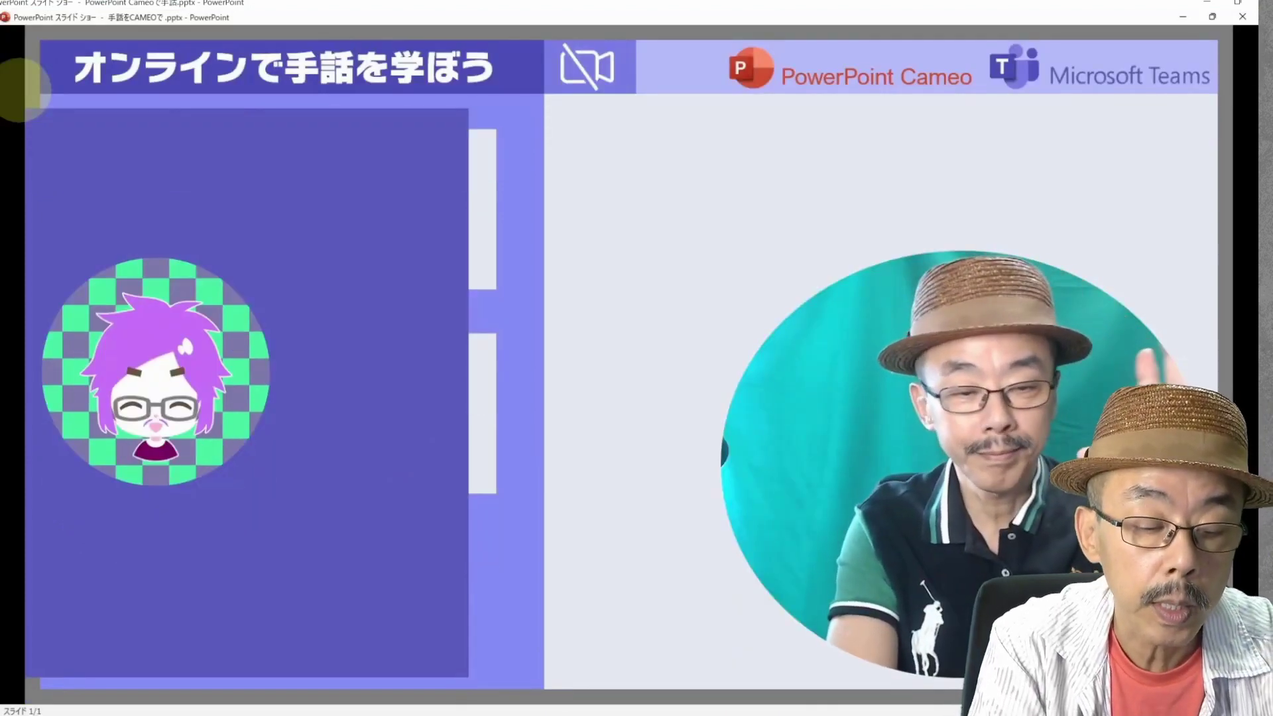
Step: Leave the show and drag the oval Cameo feed up and left into the right panel
{"action": "key", "text": "Escape"}
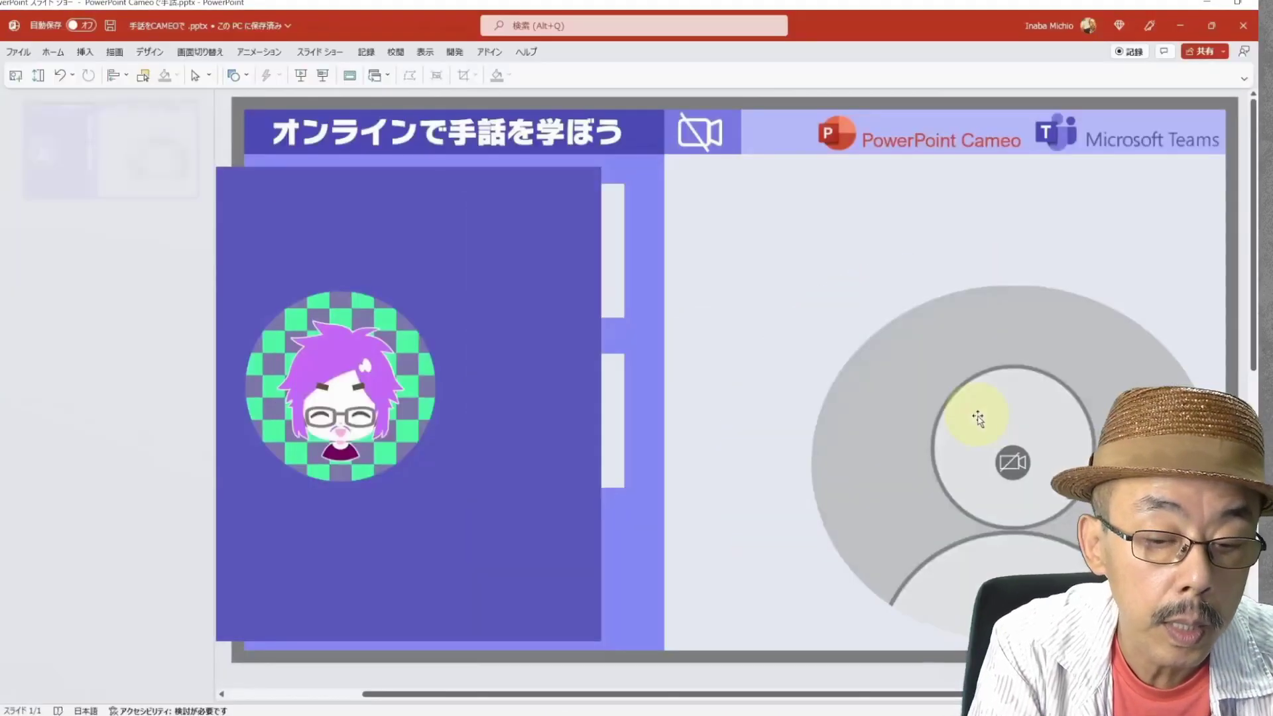
{"action": "left_click", "coordinate": [989, 441]}
{"action": "left_click_drag", "start_coordinate": [992, 442], "coordinate": [945, 316]}
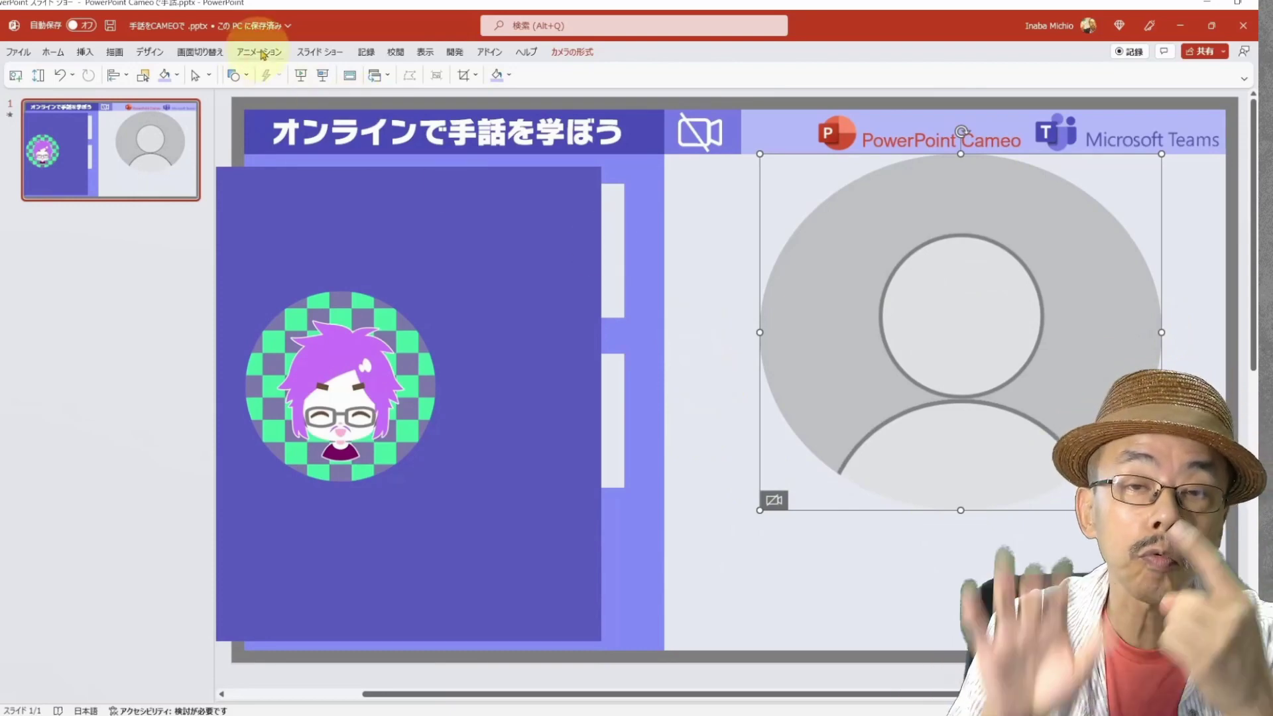
Step: Give the oval camera feed a Slide In entrance animation from the top
{"action": "left_click", "coordinate": [573, 52]}
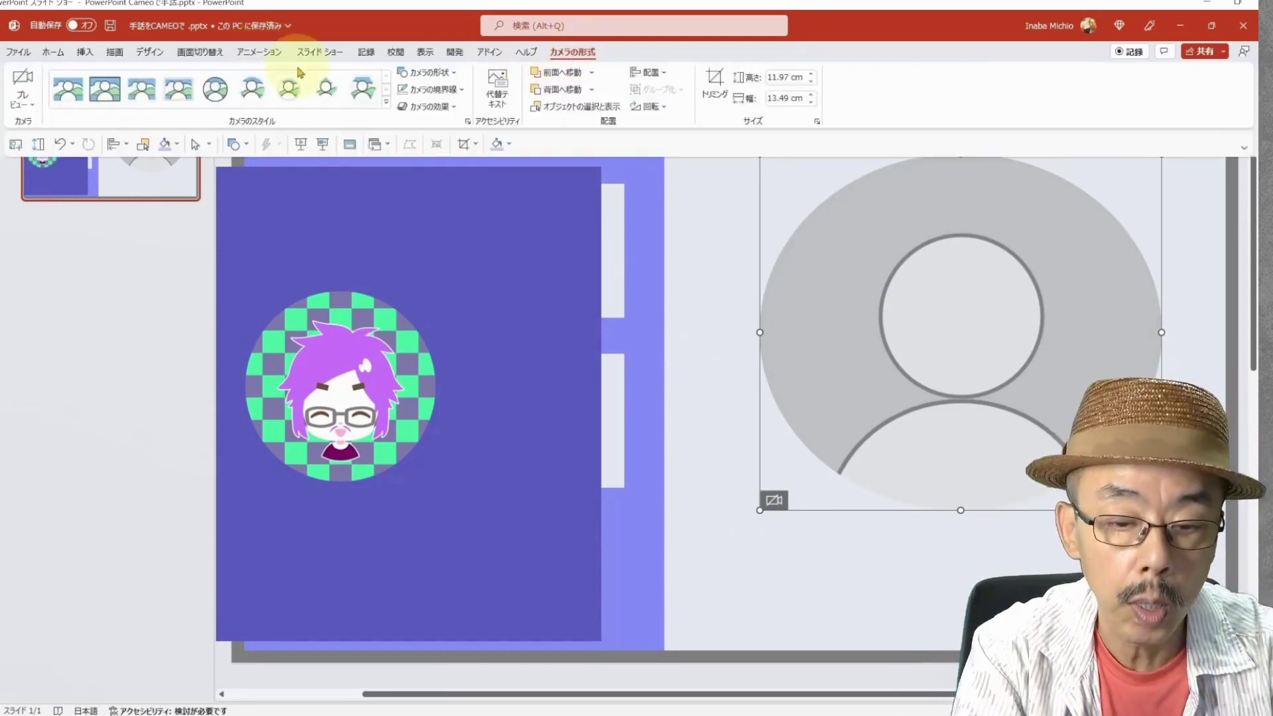
{"action": "left_click", "coordinate": [259, 52]}
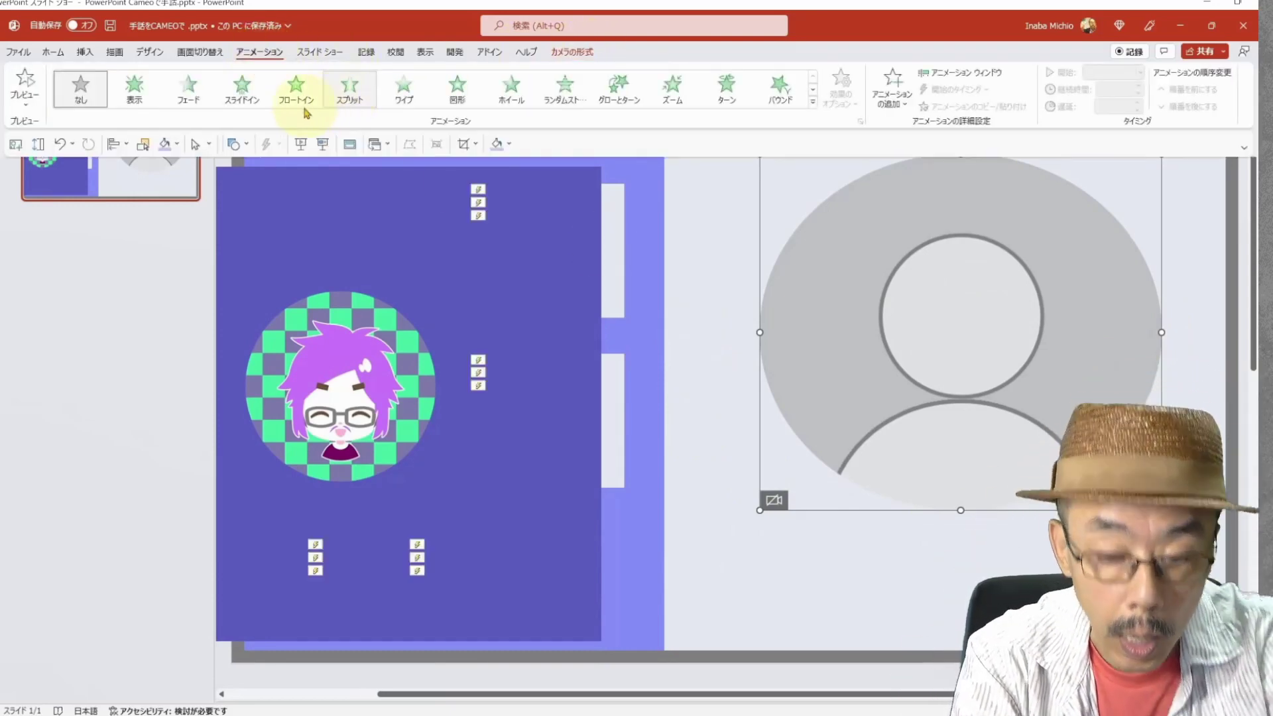
{"action": "left_click", "coordinate": [242, 93]}
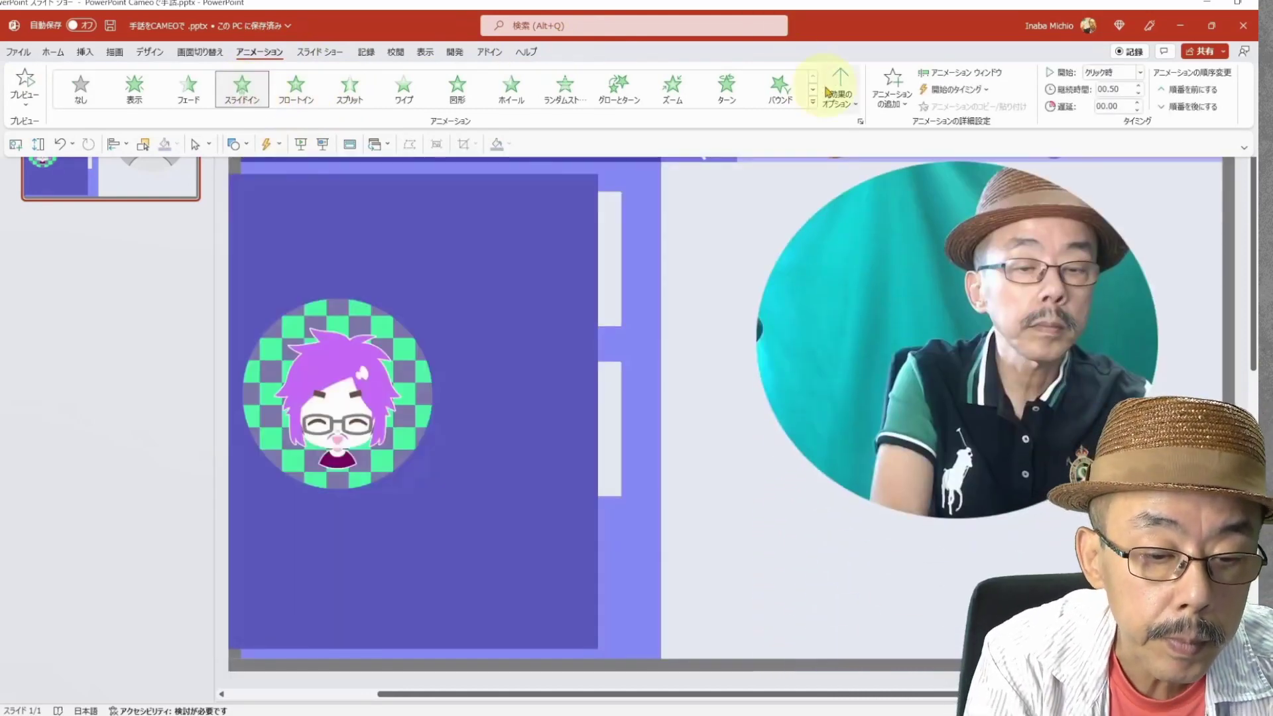
{"action": "left_click", "coordinate": [830, 93]}
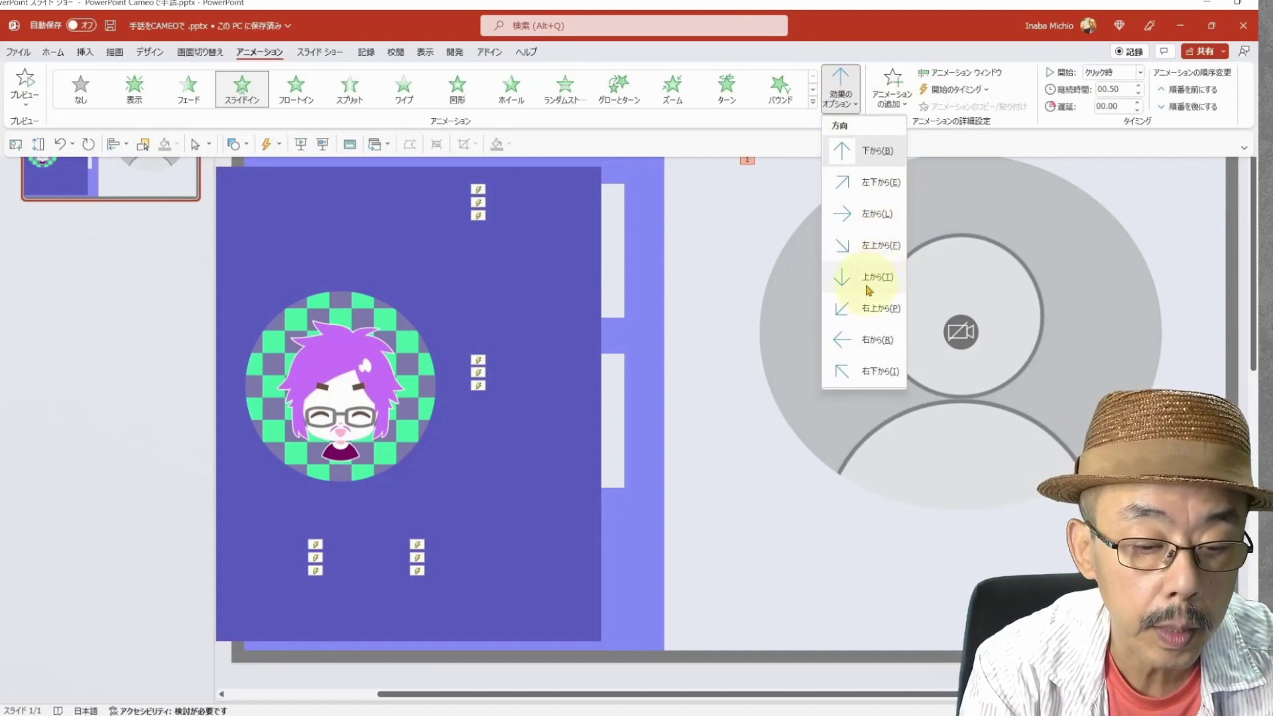
{"action": "left_click", "coordinate": [867, 290]}
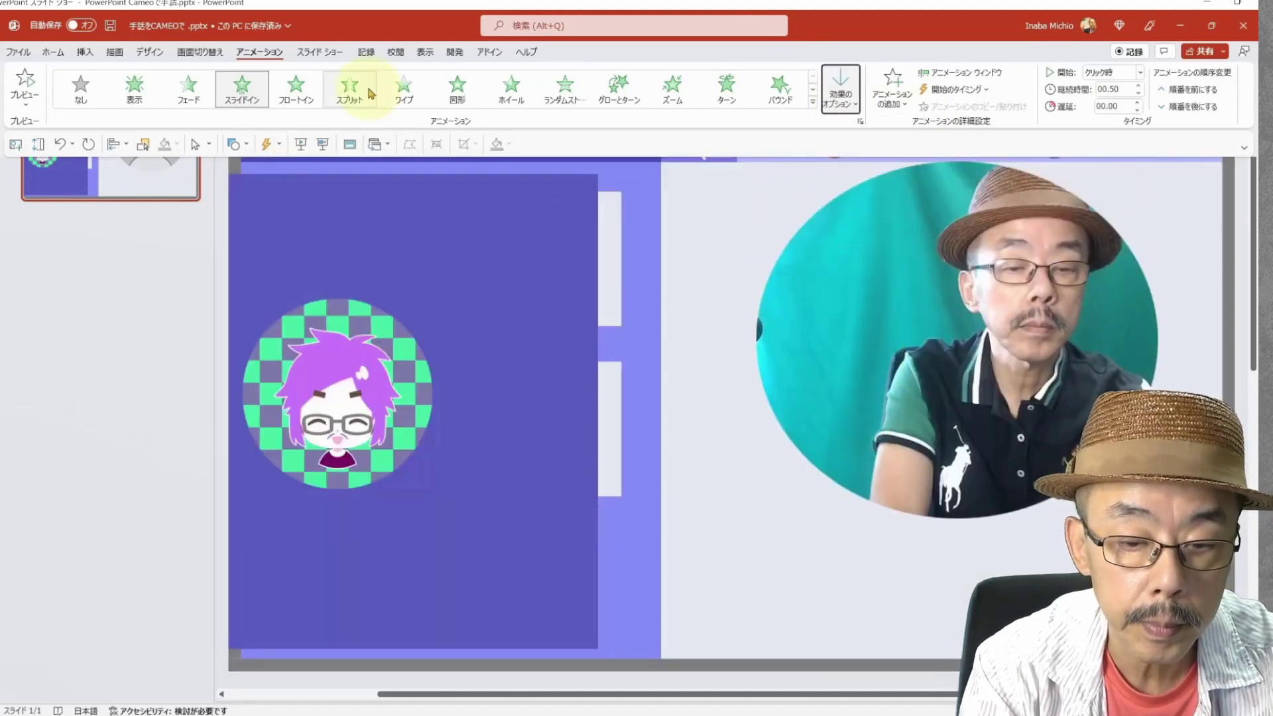
Step: Preview the animated feed in a slide show from the current slide, then exit
{"action": "left_click", "coordinate": [319, 52]}
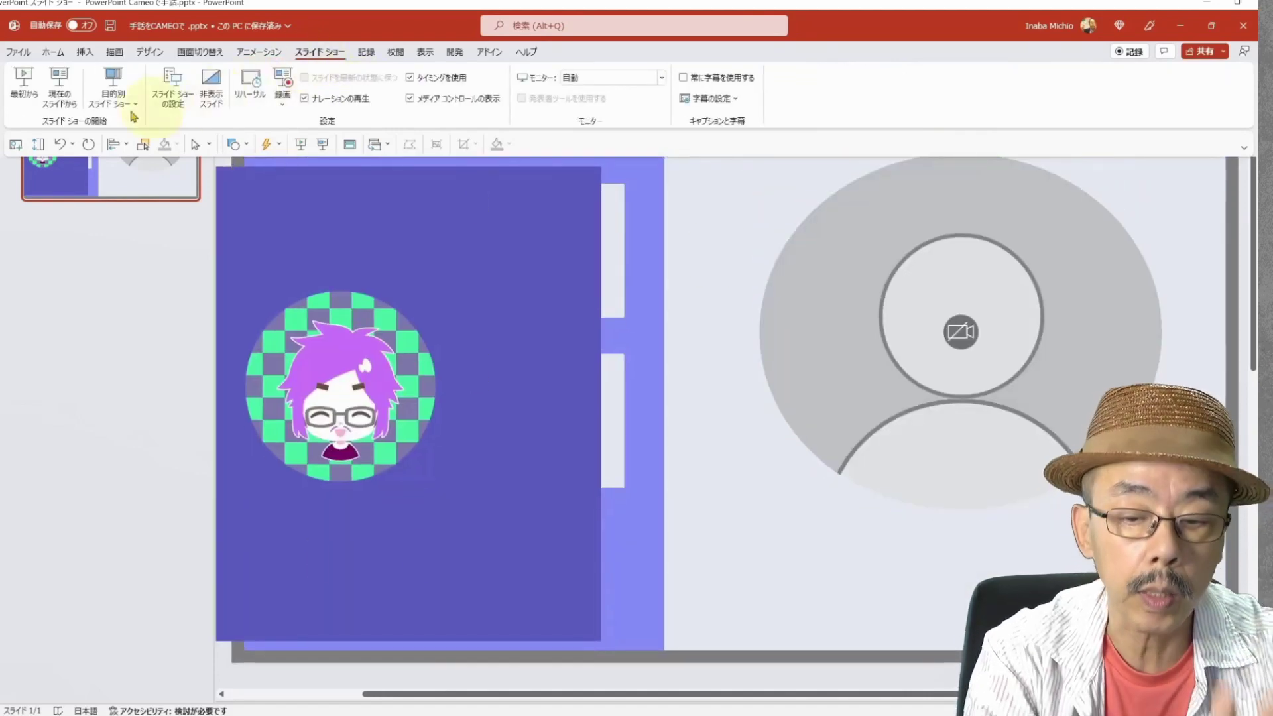
{"action": "left_click", "coordinate": [64, 103]}
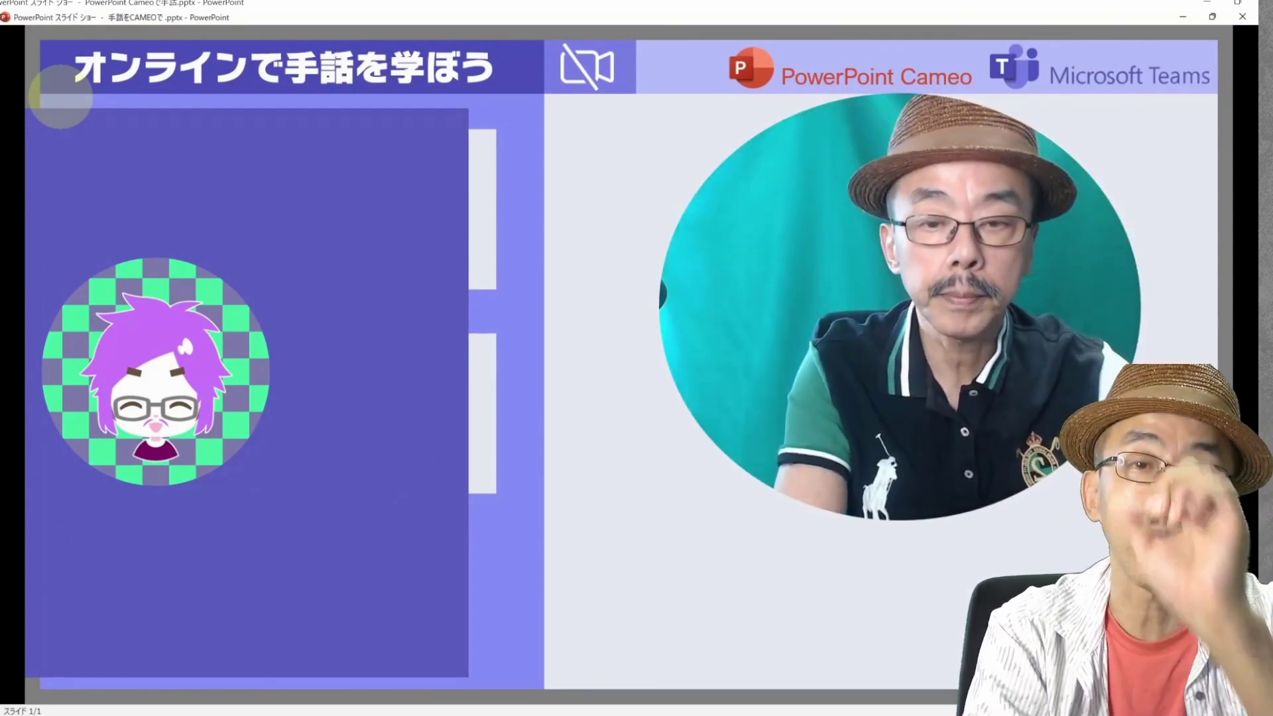
{"action": "key", "text": "Escape"}
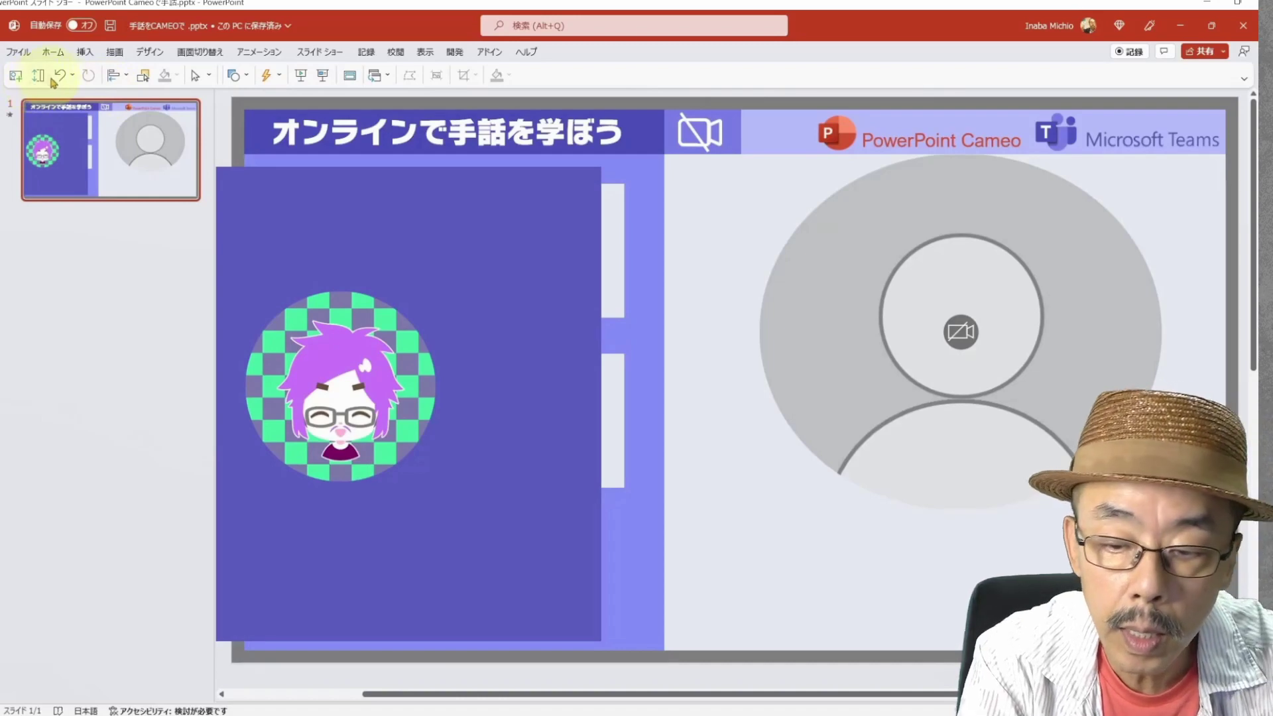
Step: Undo three times to restore the original number boxes and avatar panel, then deselect the picture
{"action": "left_click", "coordinate": [57, 79]}
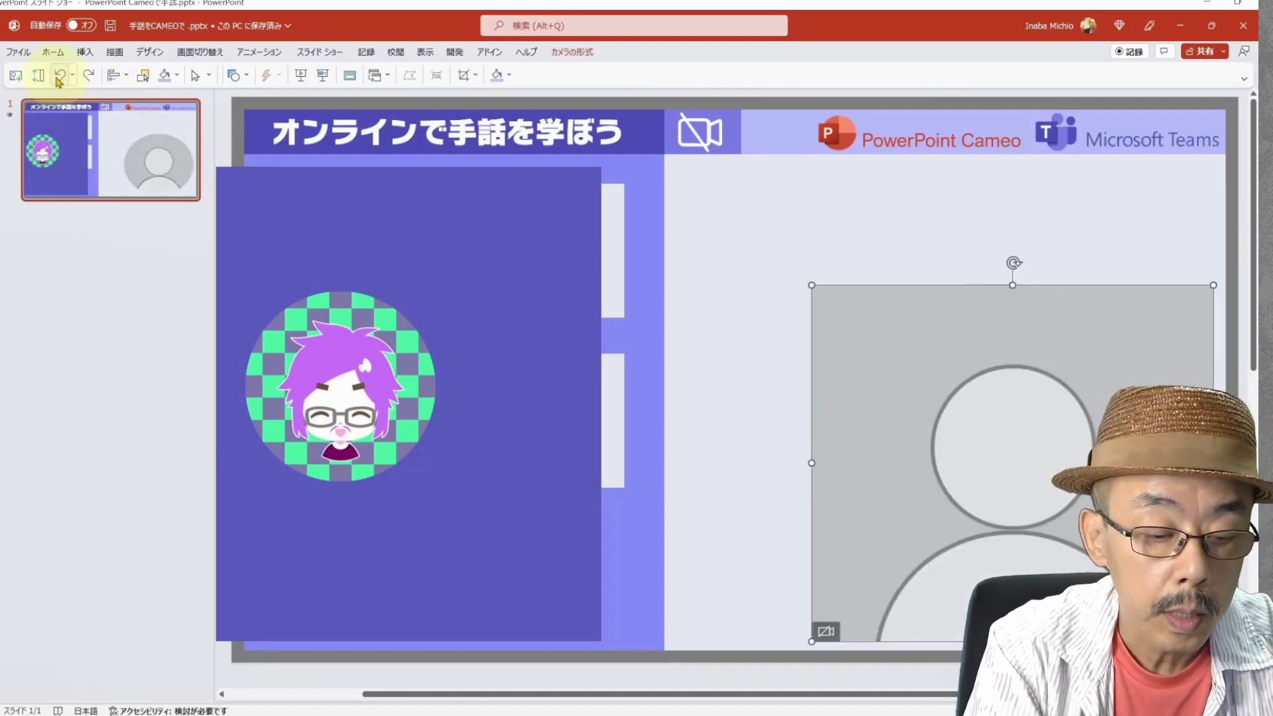
{"action": "left_click", "coordinate": [57, 78]}
{"action": "left_click", "coordinate": [57, 78]}
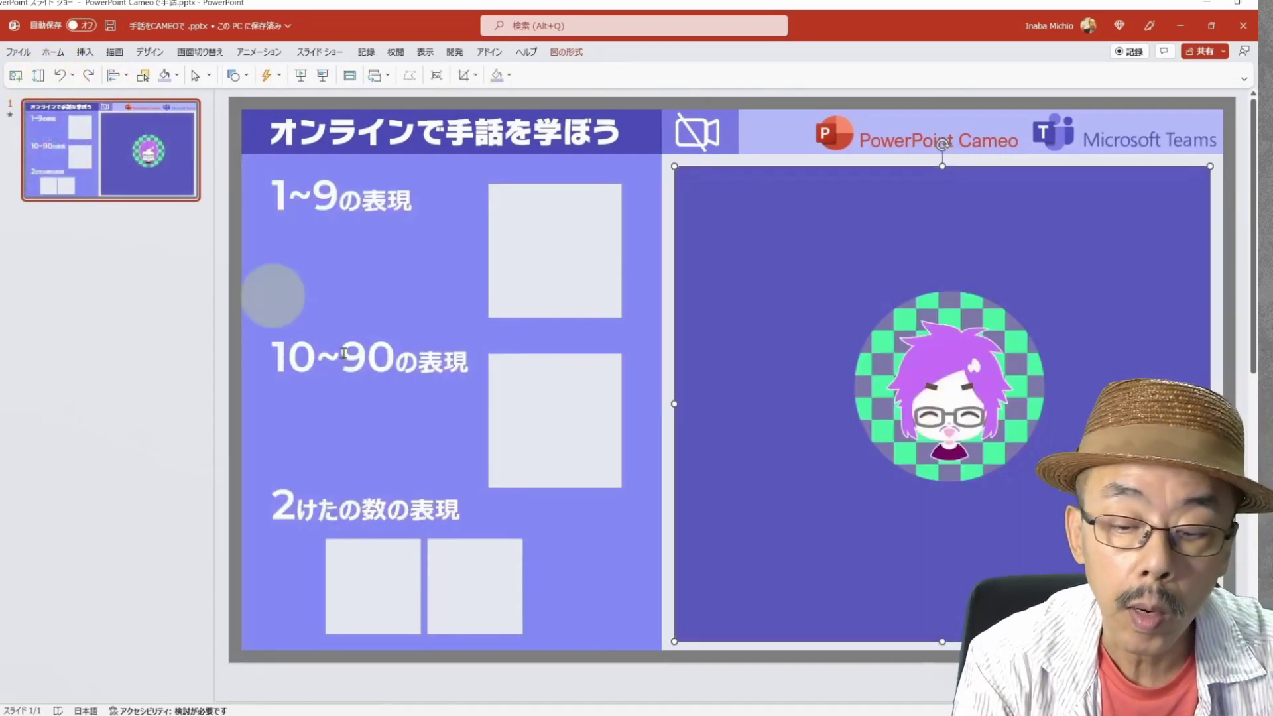
{"action": "left_click", "coordinate": [219, 268]}
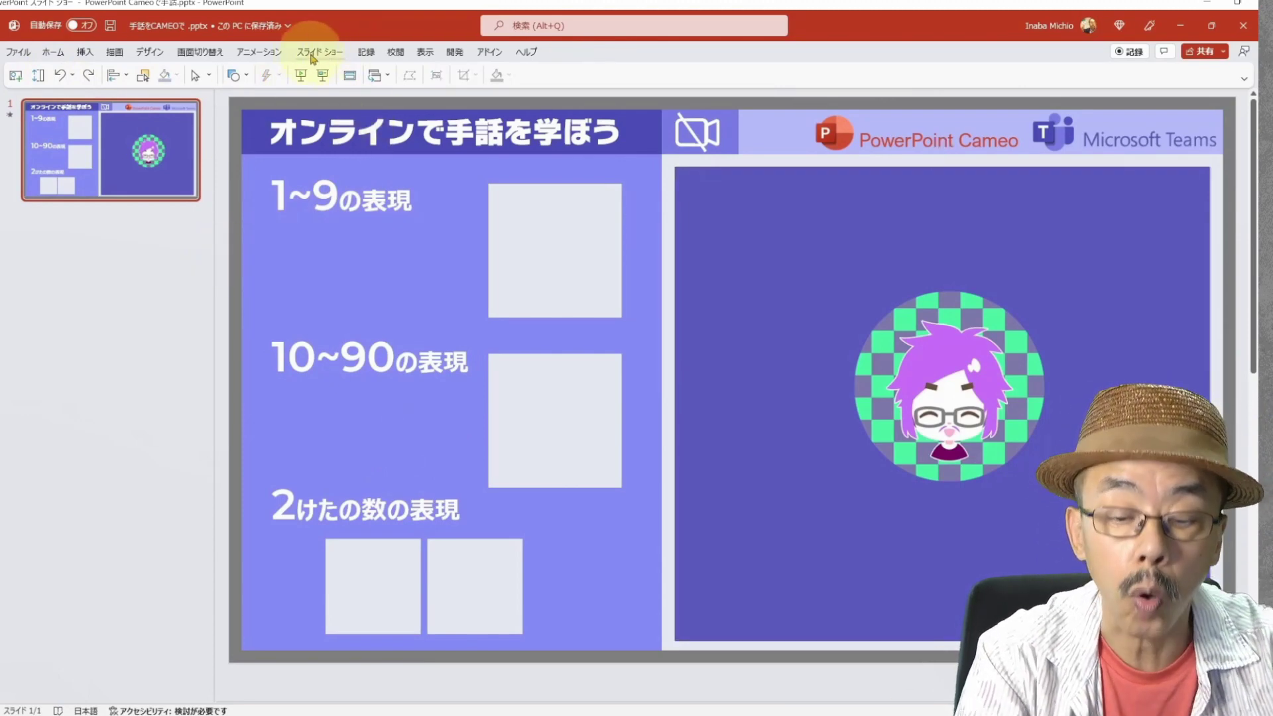
Step: In Set Up Slide Show, choose Browsed by an individual (window) and confirm
{"action": "left_click", "coordinate": [322, 58]}
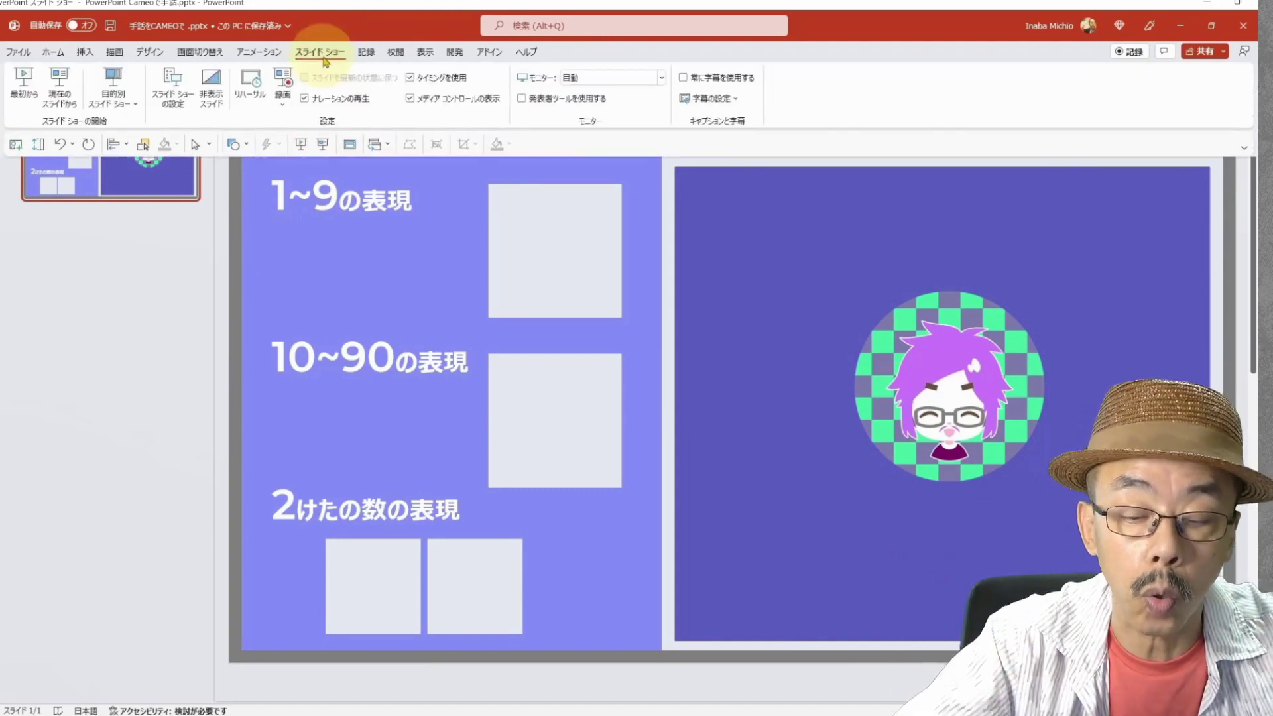
{"action": "left_click", "coordinate": [172, 90]}
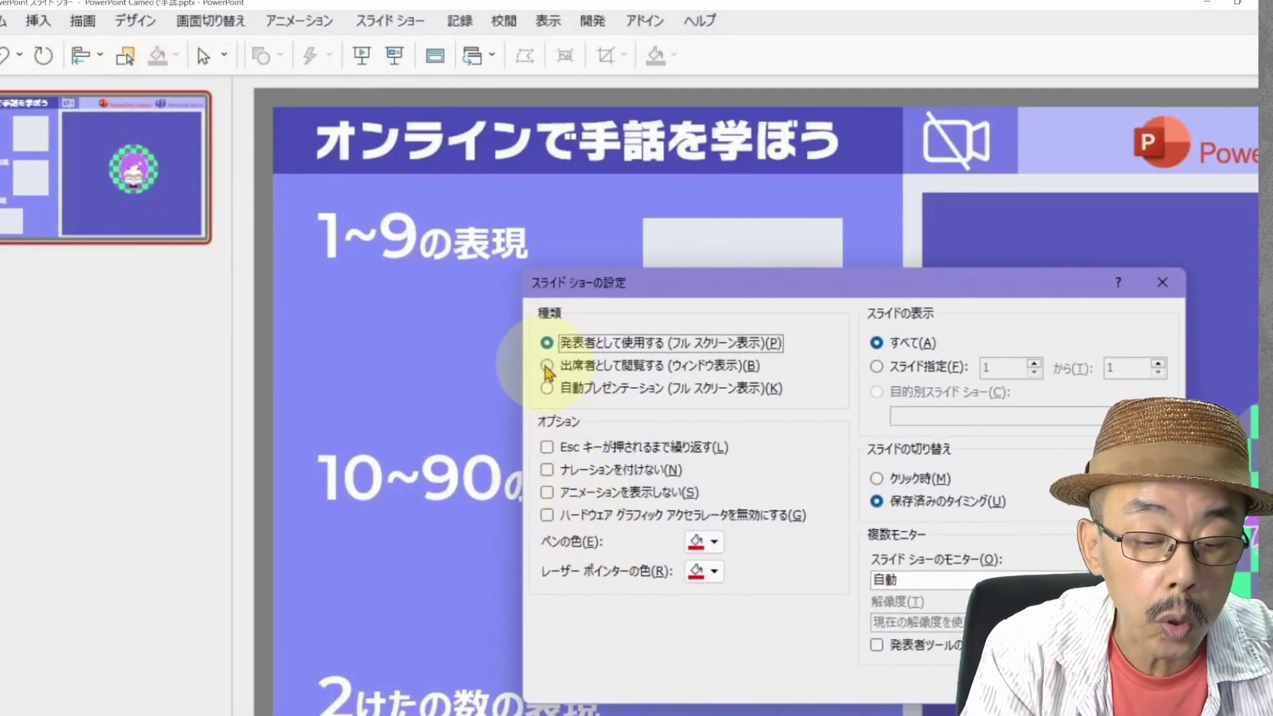
{"action": "left_click", "coordinate": [548, 366]}
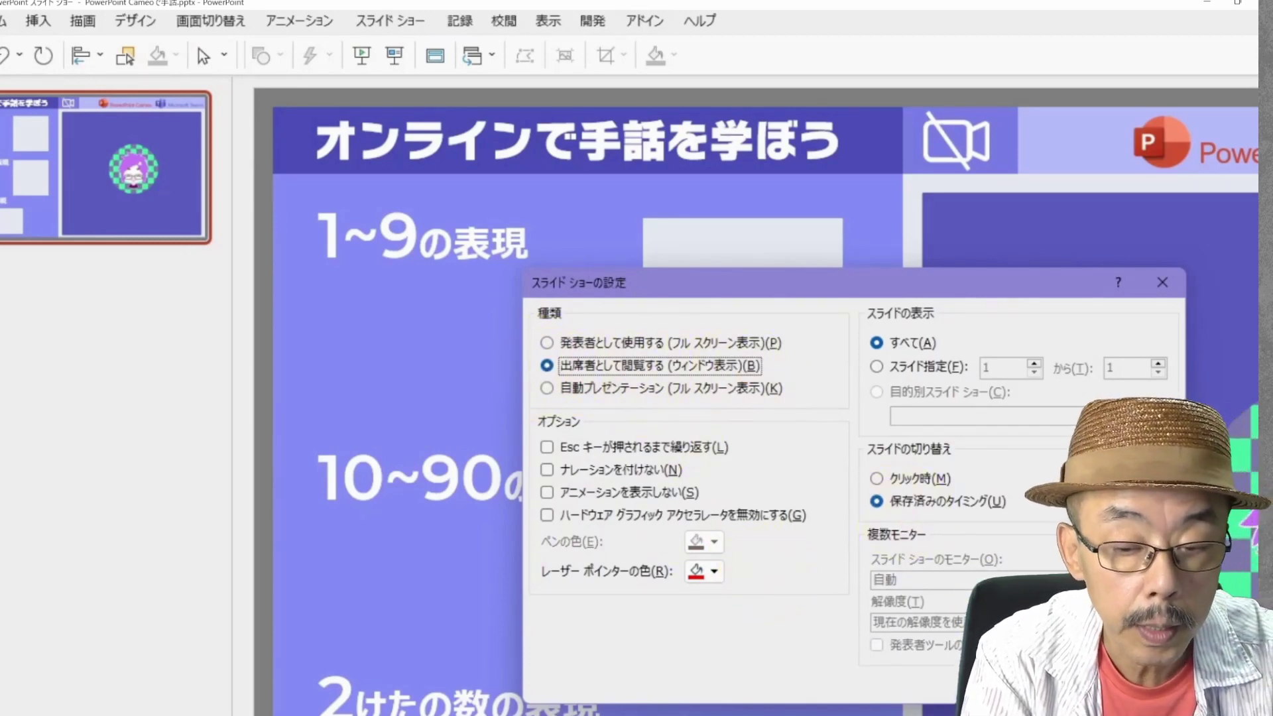
{"action": "key", "text": "Return"}
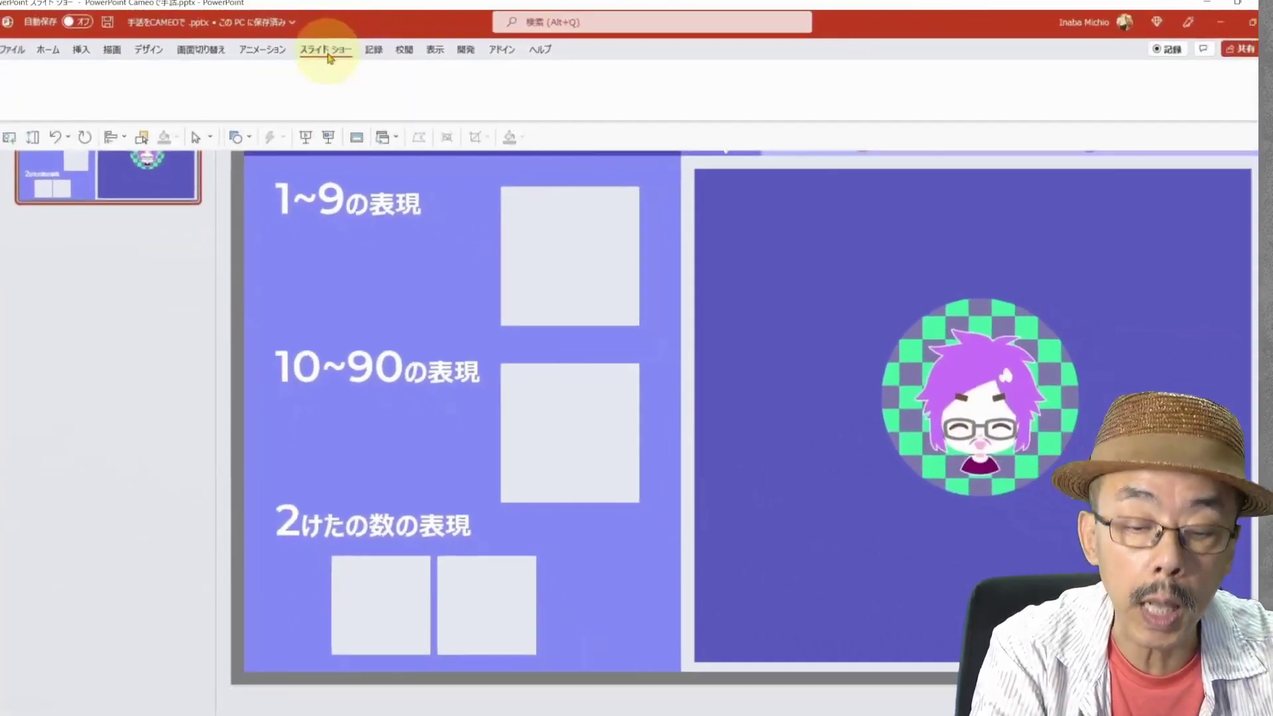
{"action": "left_click", "coordinate": [320, 52]}
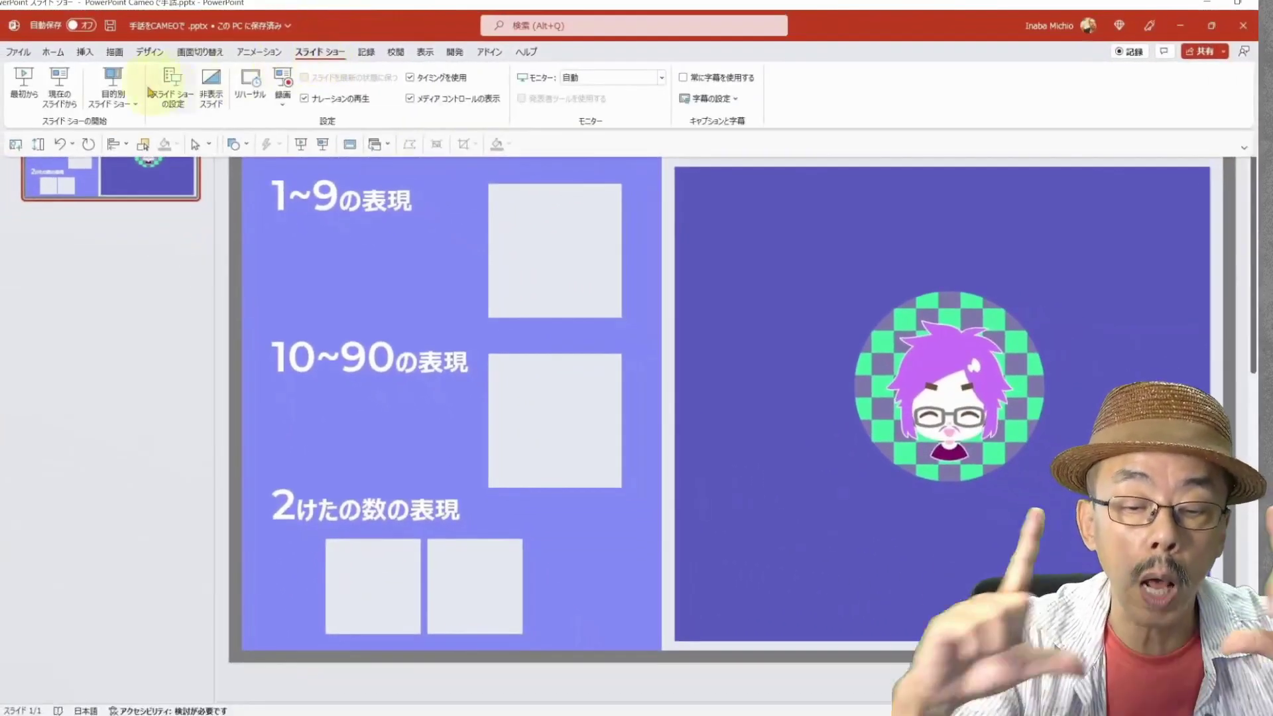
Step: Run the windowed slide show from the beginning and turn the Cameo feed on, then off
{"action": "left_click", "coordinate": [27, 92]}
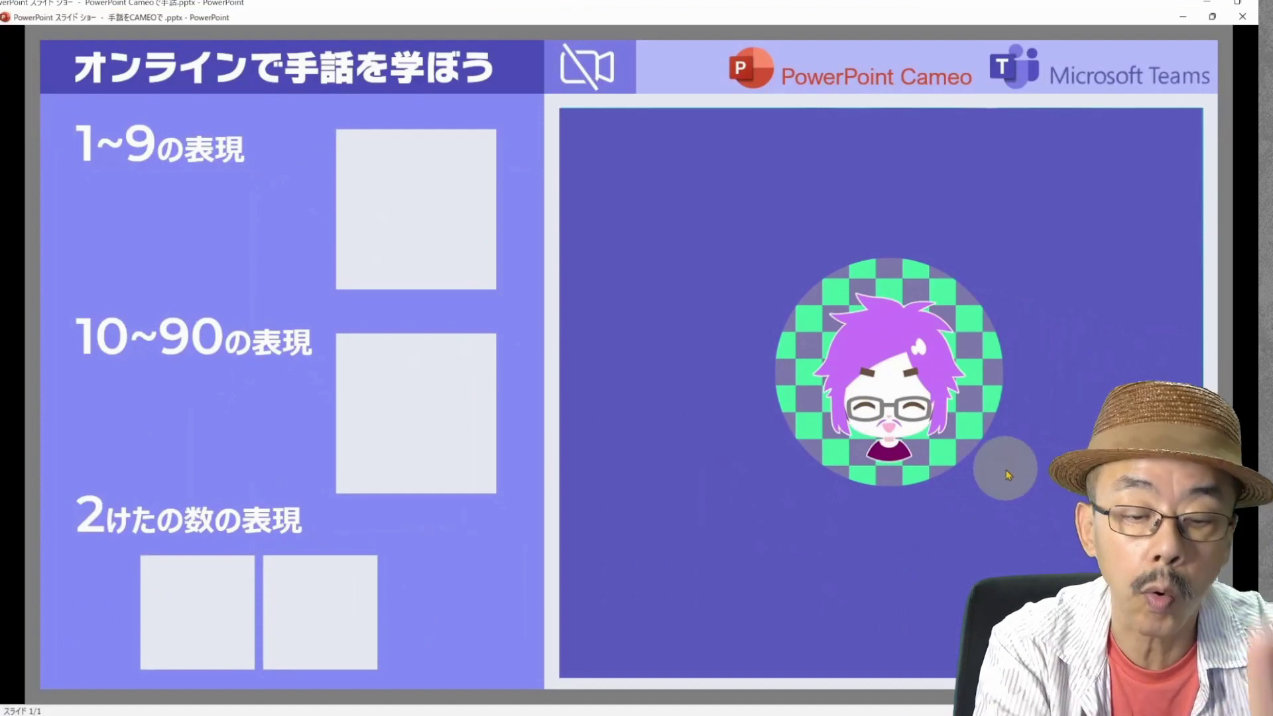
{"action": "left_click", "coordinate": [604, 78]}
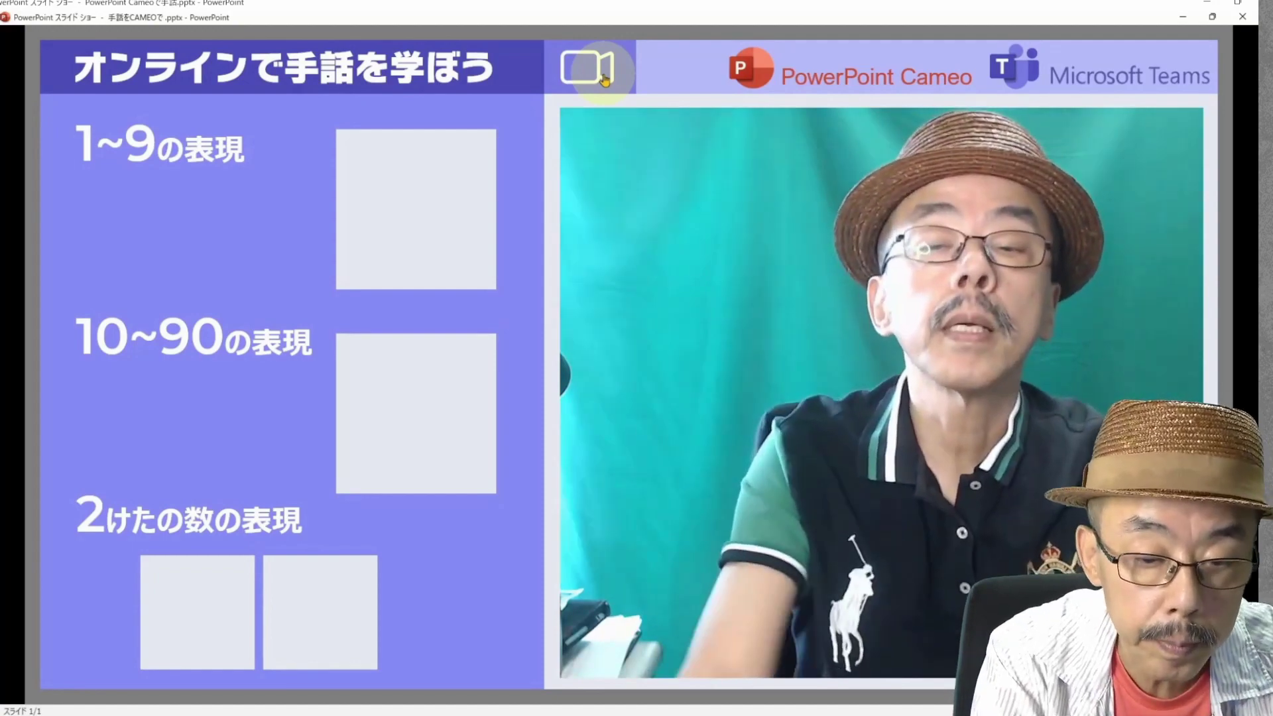
{"action": "left_click", "coordinate": [604, 80]}
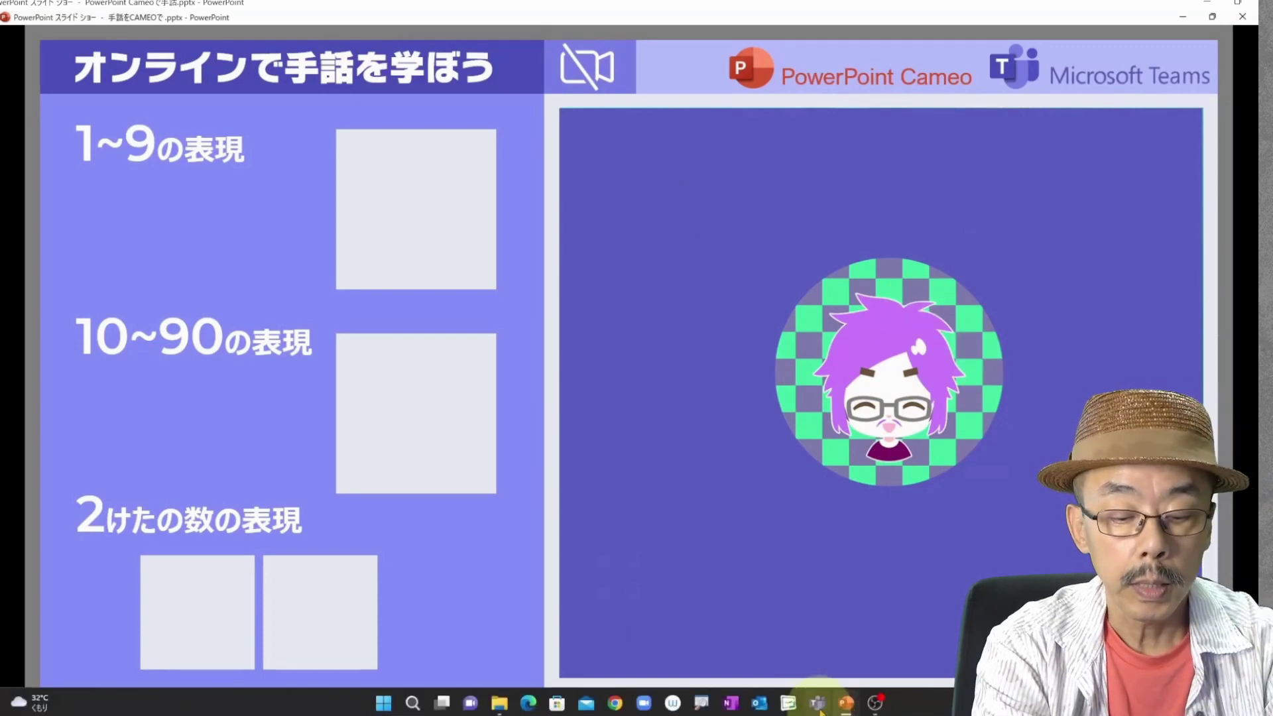
Step: Join the 00. 自己紹介 Teams meeting, dismiss the invite prompt, and maximize the window
{"action": "left_click", "coordinate": [819, 703]}
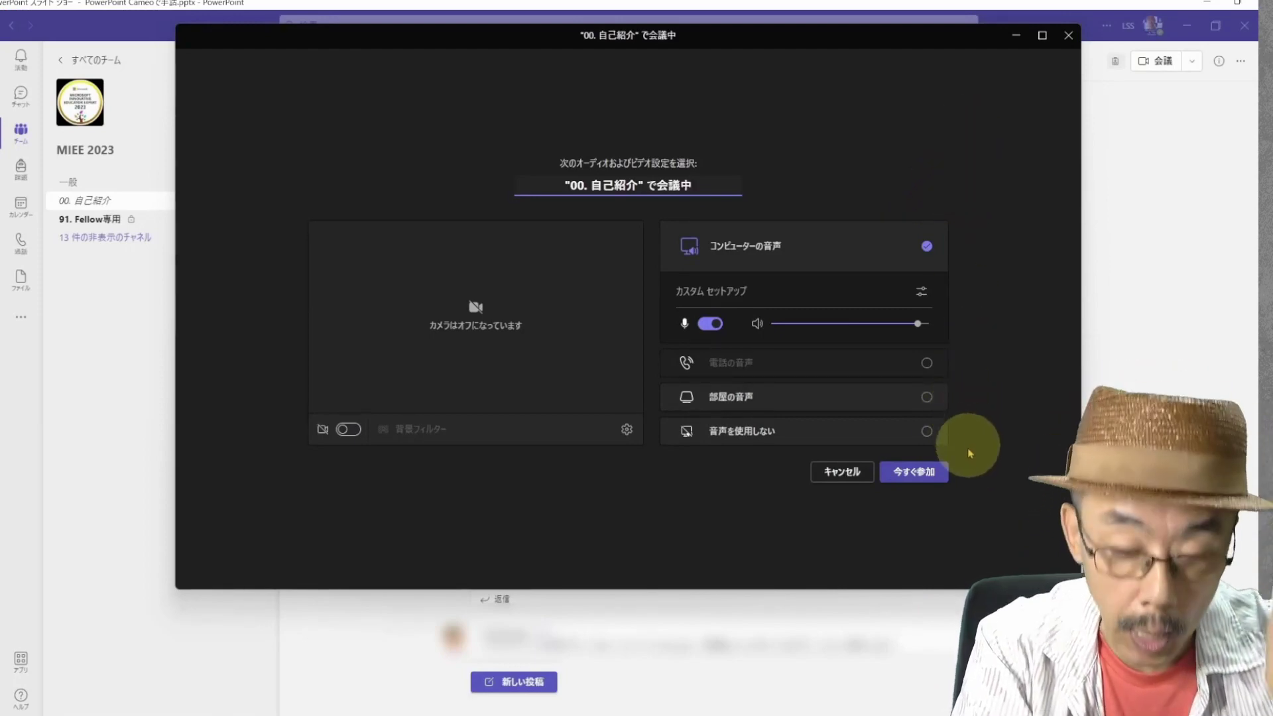
{"action": "left_click", "coordinate": [935, 475]}
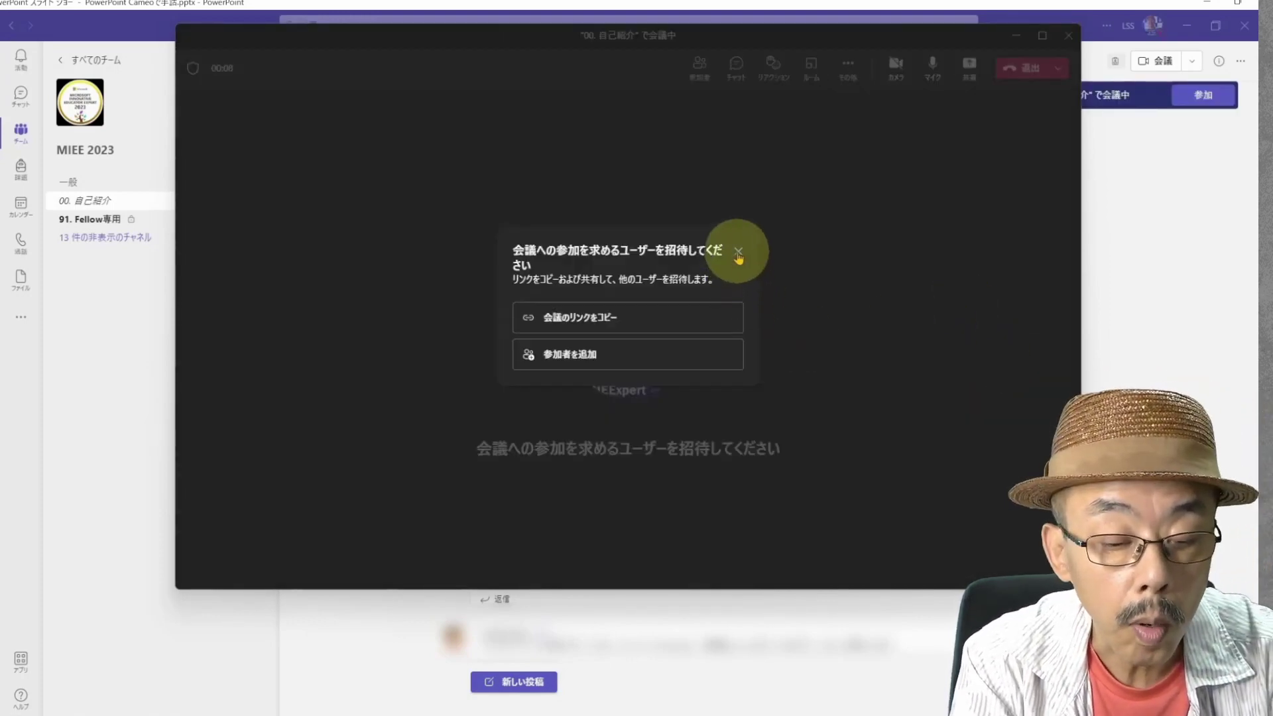
{"action": "left_click", "coordinate": [738, 252]}
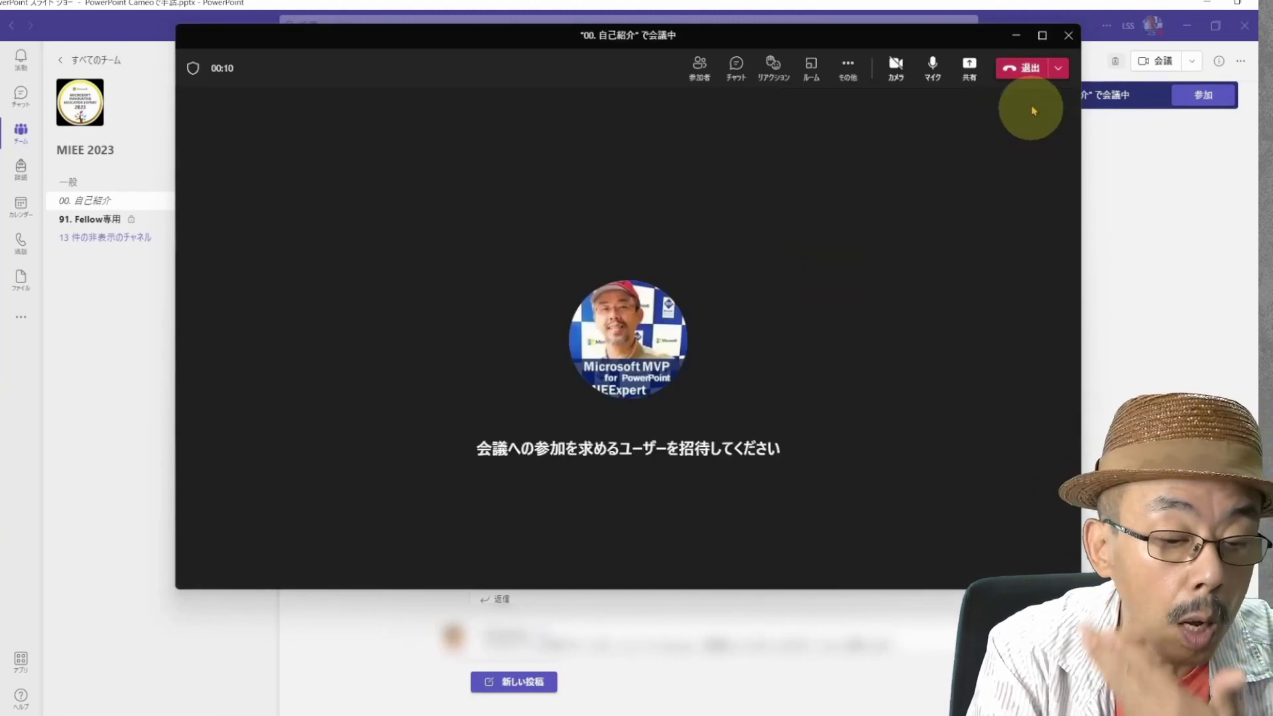
{"action": "left_click", "coordinate": [1042, 37]}
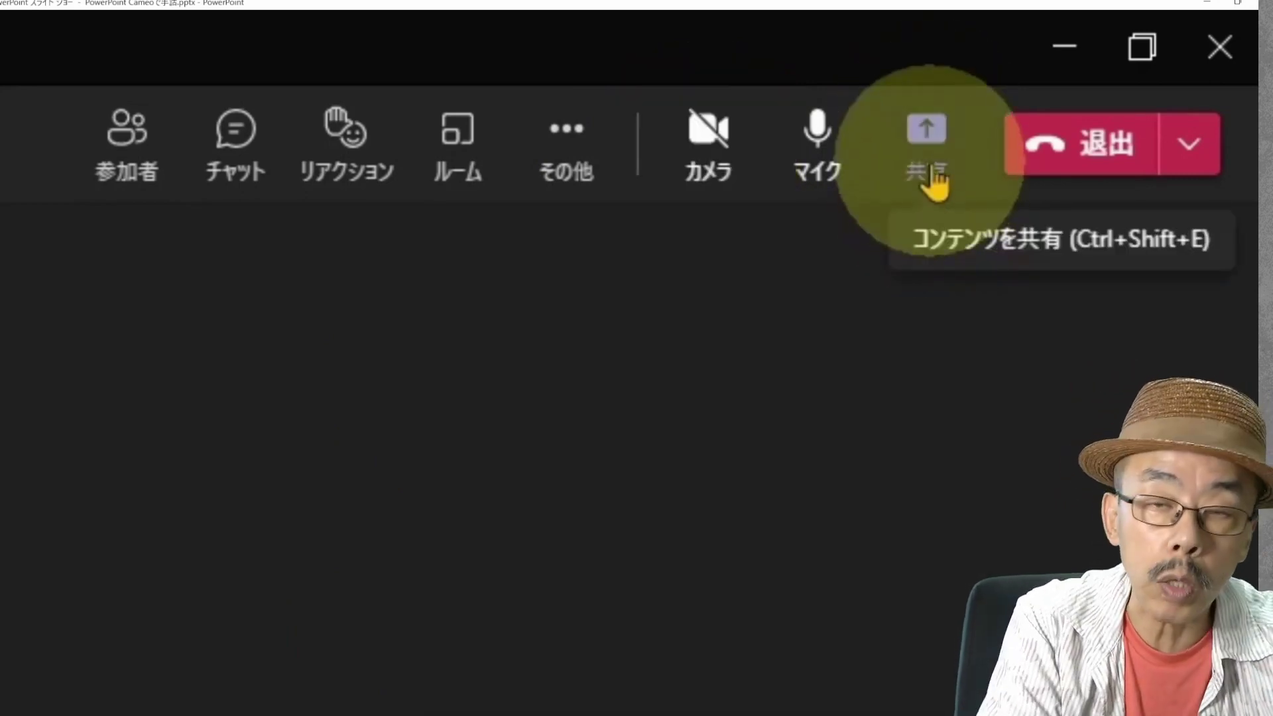
Step: Share the PowerPoint Slide Show window in Teams, showing the 'オンラインで手話を学ぼう' slide
{"action": "left_click", "coordinate": [1148, 66]}
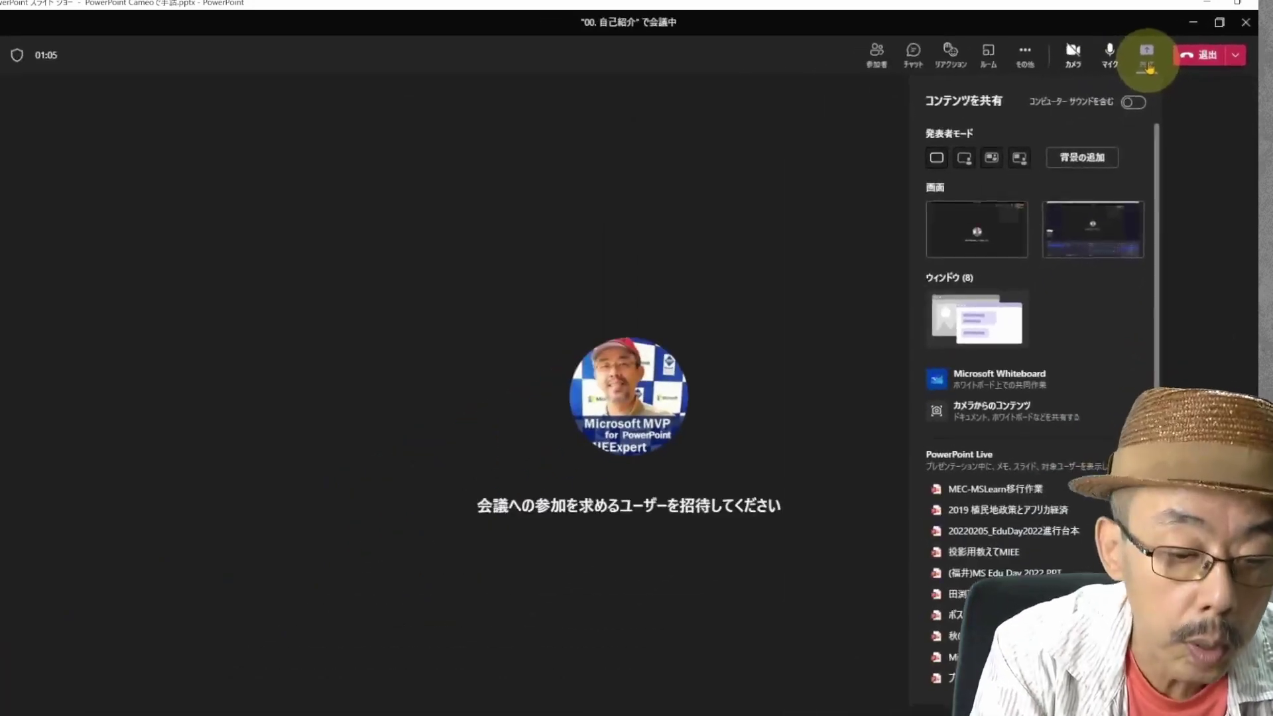
{"action": "left_click", "coordinate": [972, 328]}
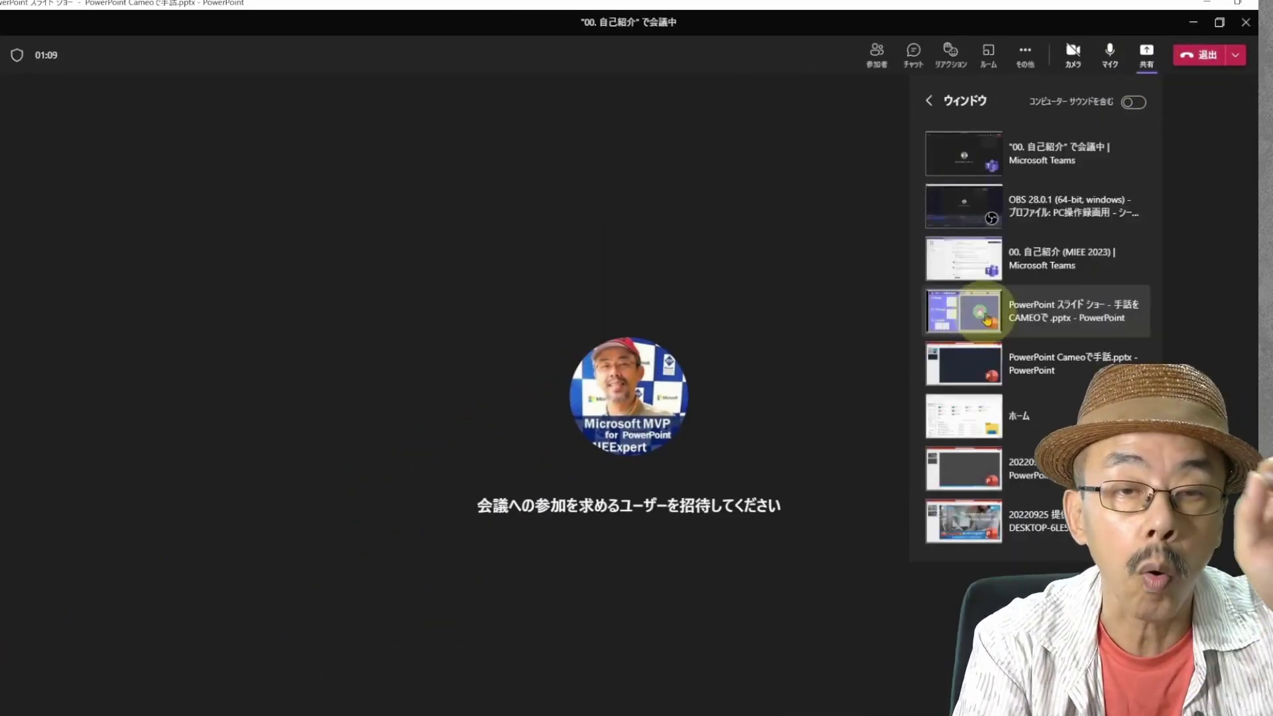
{"action": "left_click", "coordinate": [969, 321]}
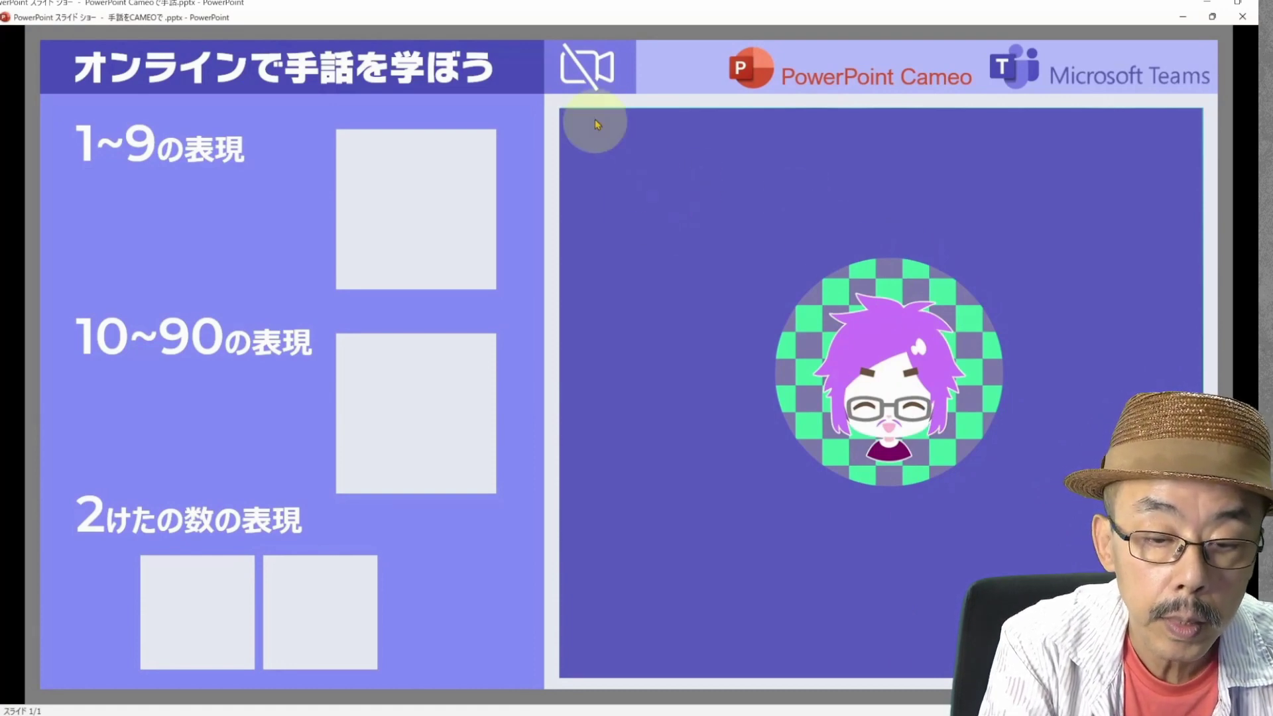
Step: Turn on the live Cameo camera feed and count the first box up to 2
{"action": "left_click", "coordinate": [581, 71]}
{"action": "left_click", "coordinate": [581, 72]}
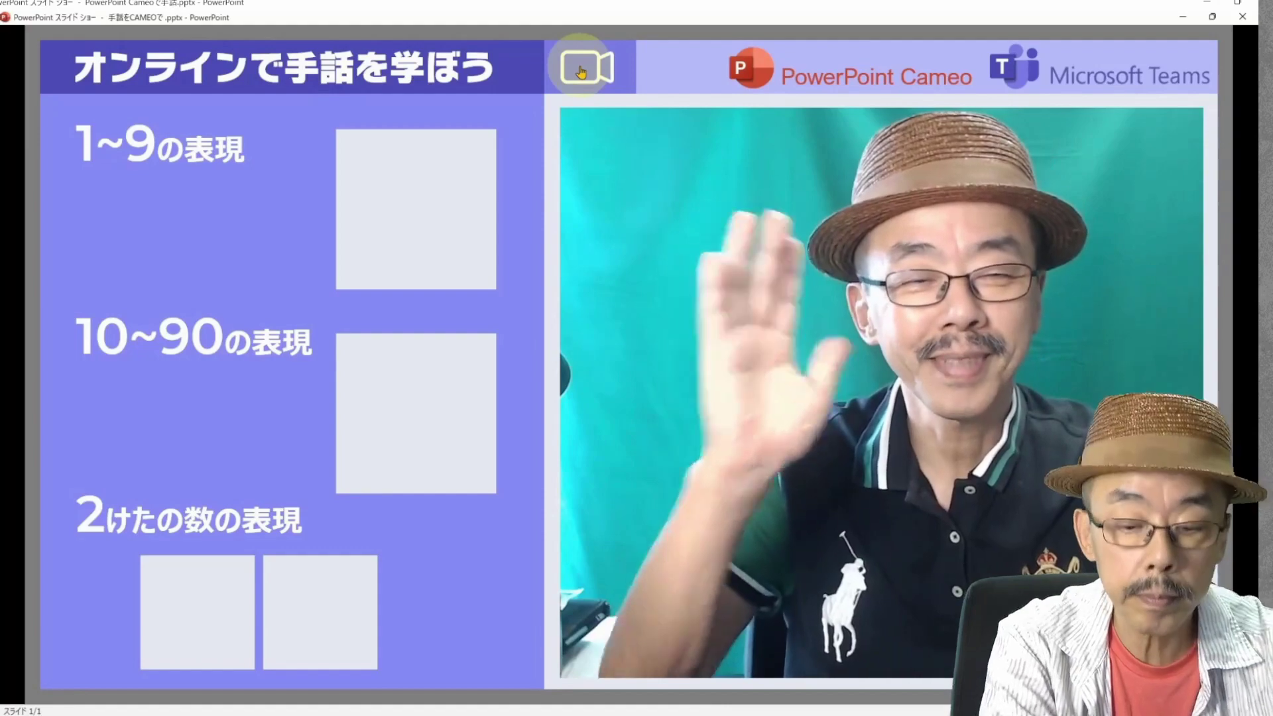
{"action": "left_click", "coordinate": [457, 229]}
{"action": "left_click", "coordinate": [457, 230]}
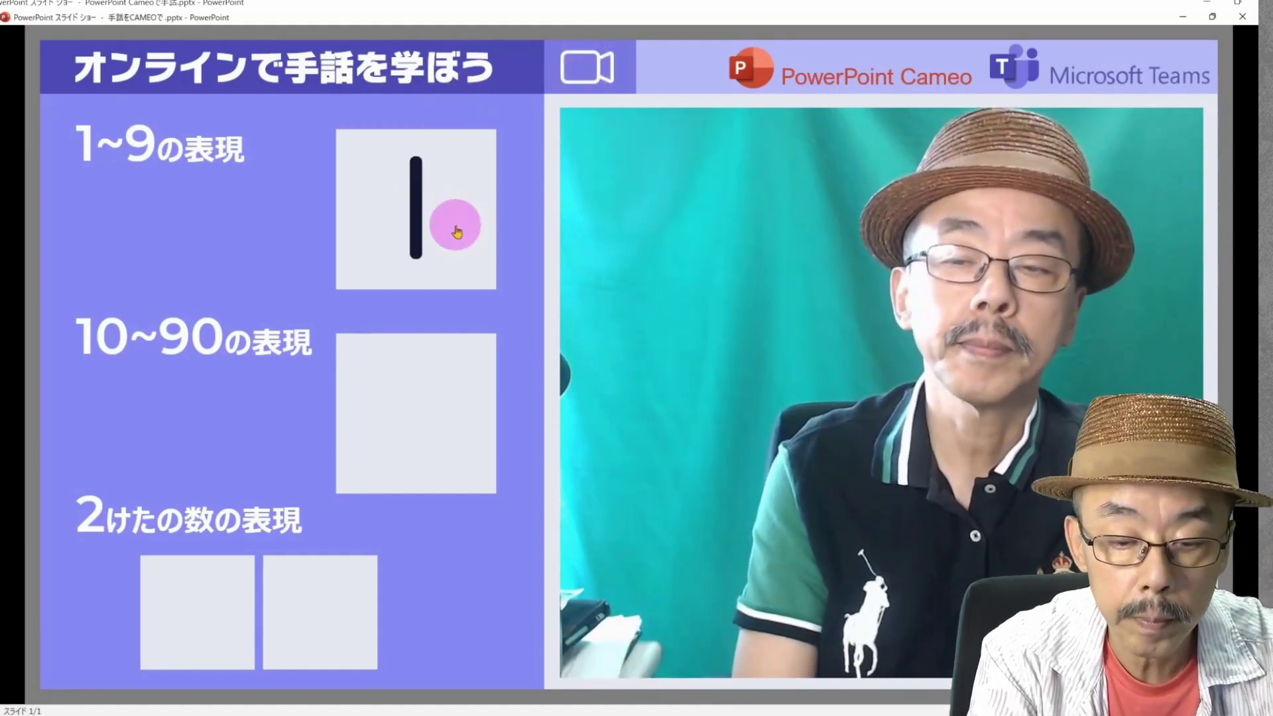
{"action": "left_click", "coordinate": [457, 230]}
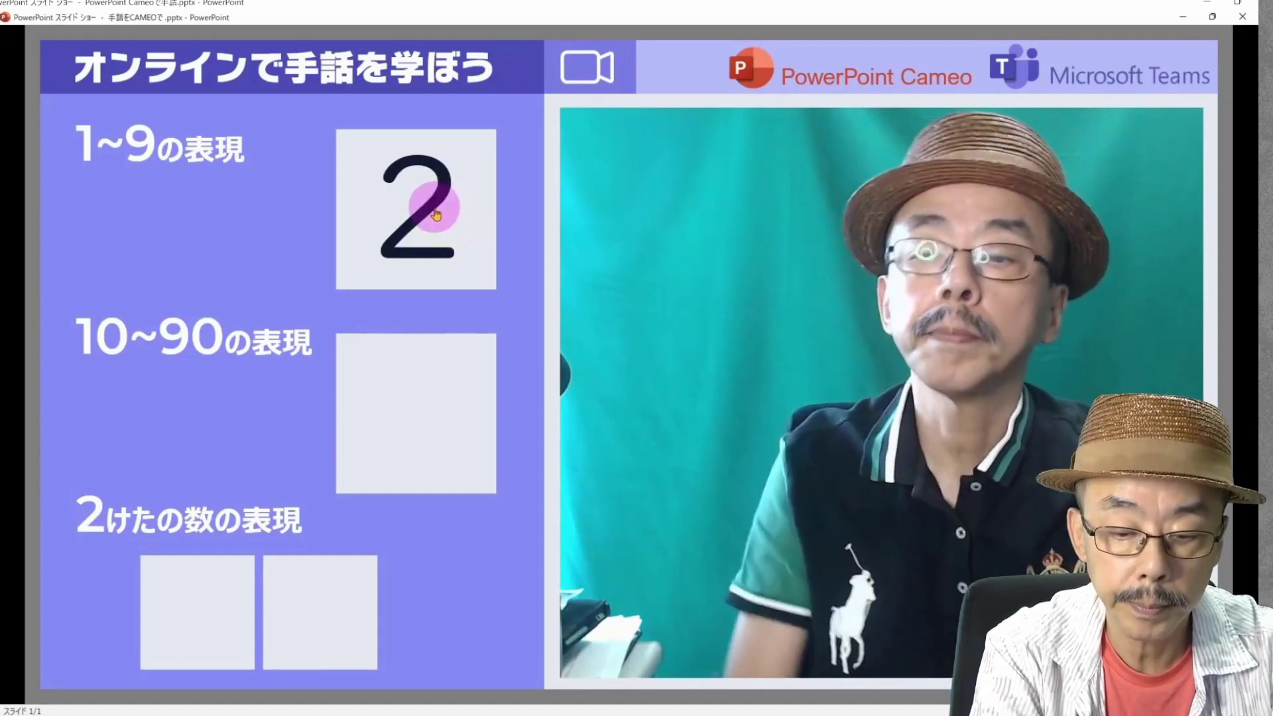
Step: Advance the first box to 4, show 20 in the second box, and end the show
{"action": "left_click", "coordinate": [441, 211]}
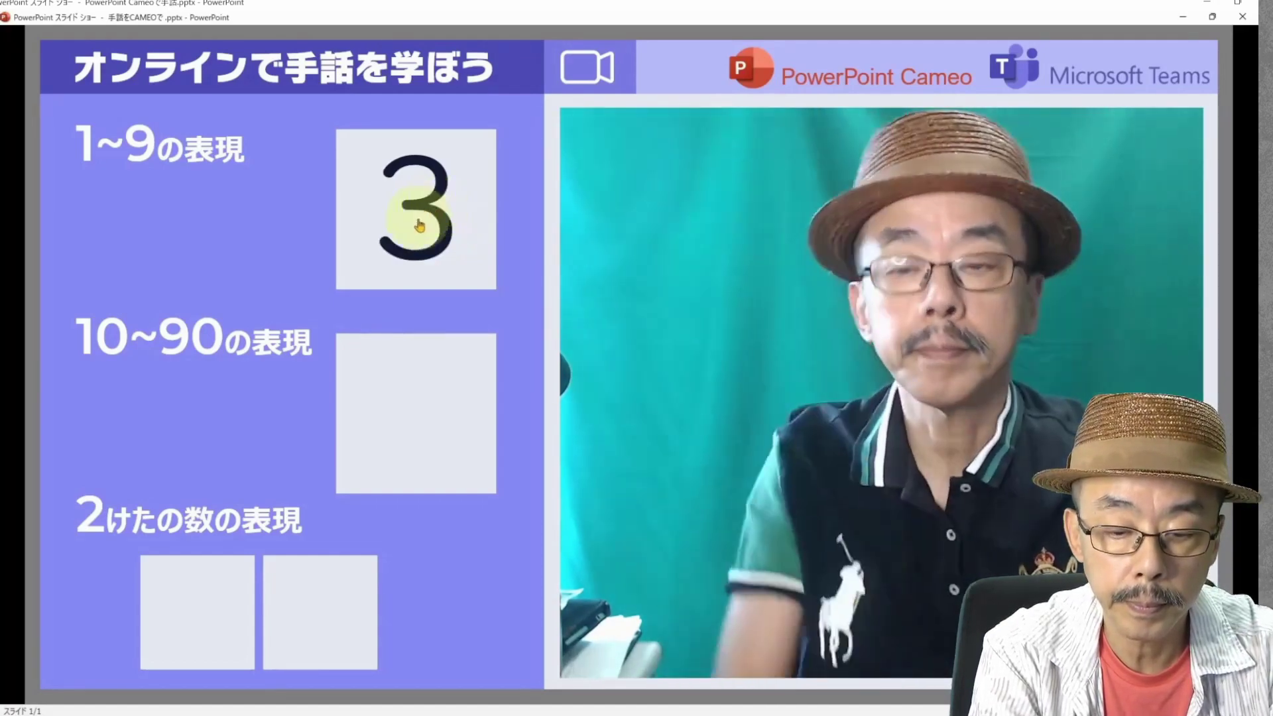
{"action": "left_click", "coordinate": [424, 220]}
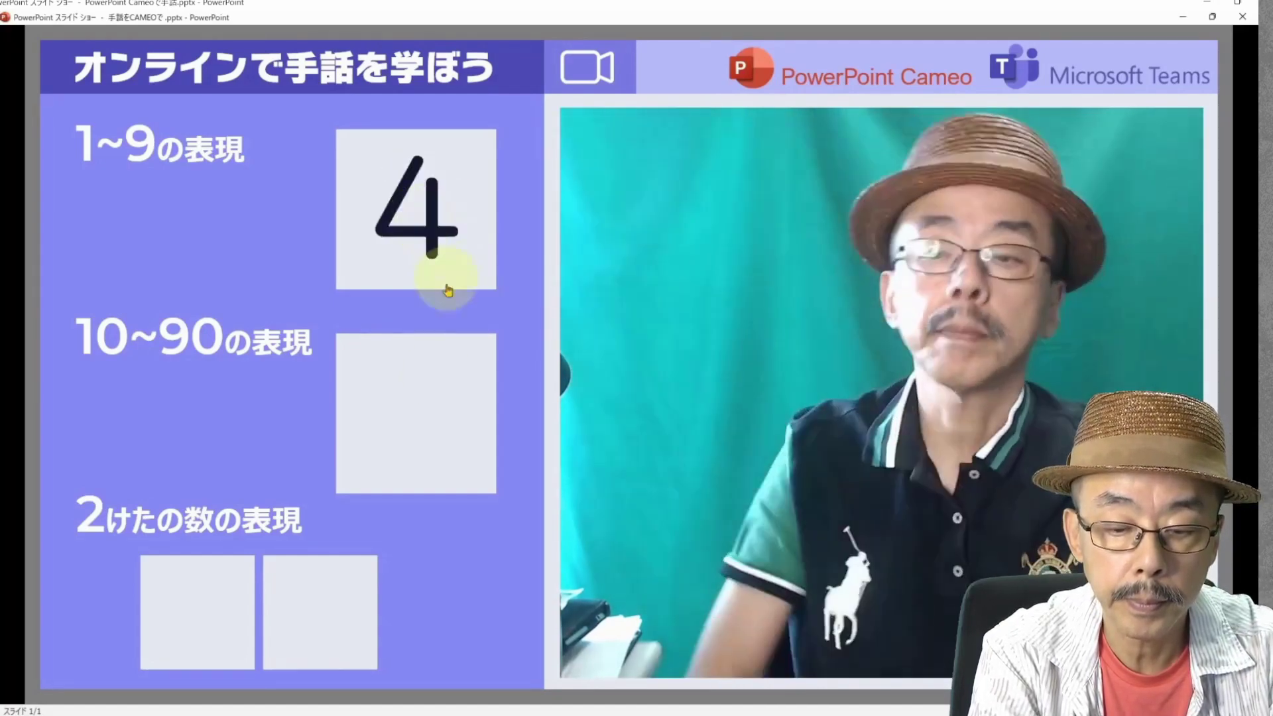
{"action": "left_click", "coordinate": [428, 419]}
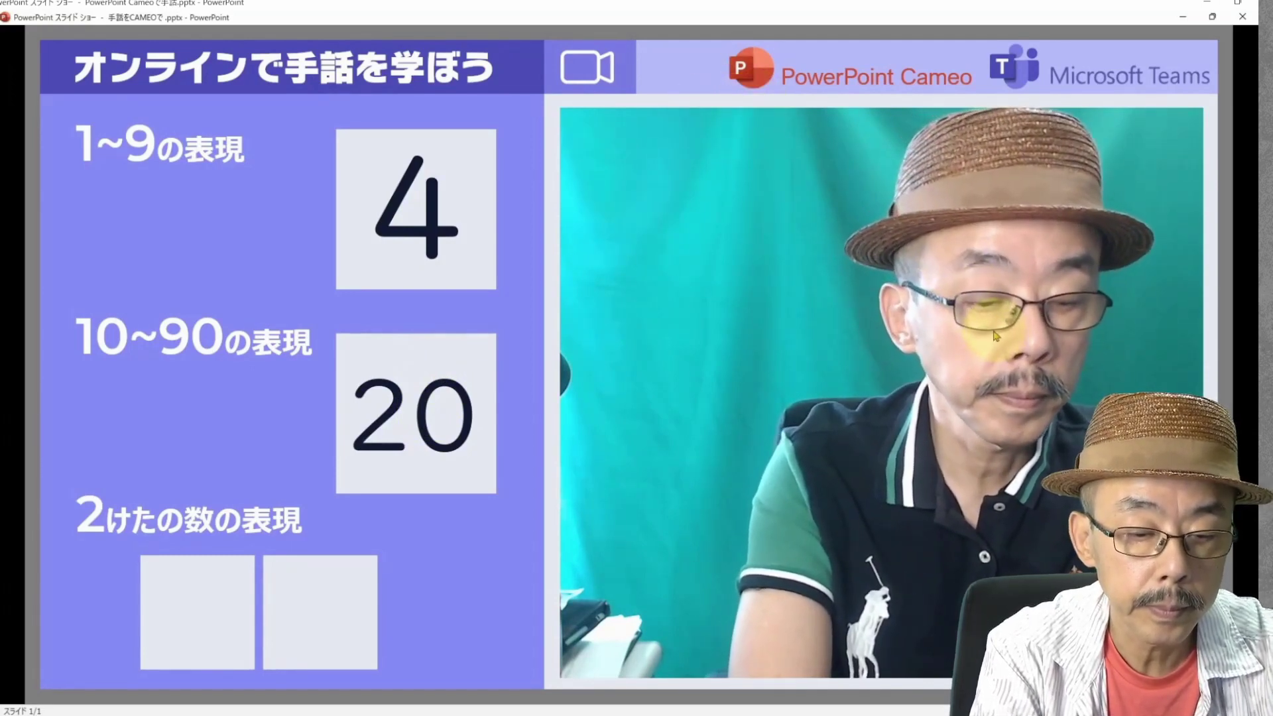
{"action": "key", "text": "Escape"}
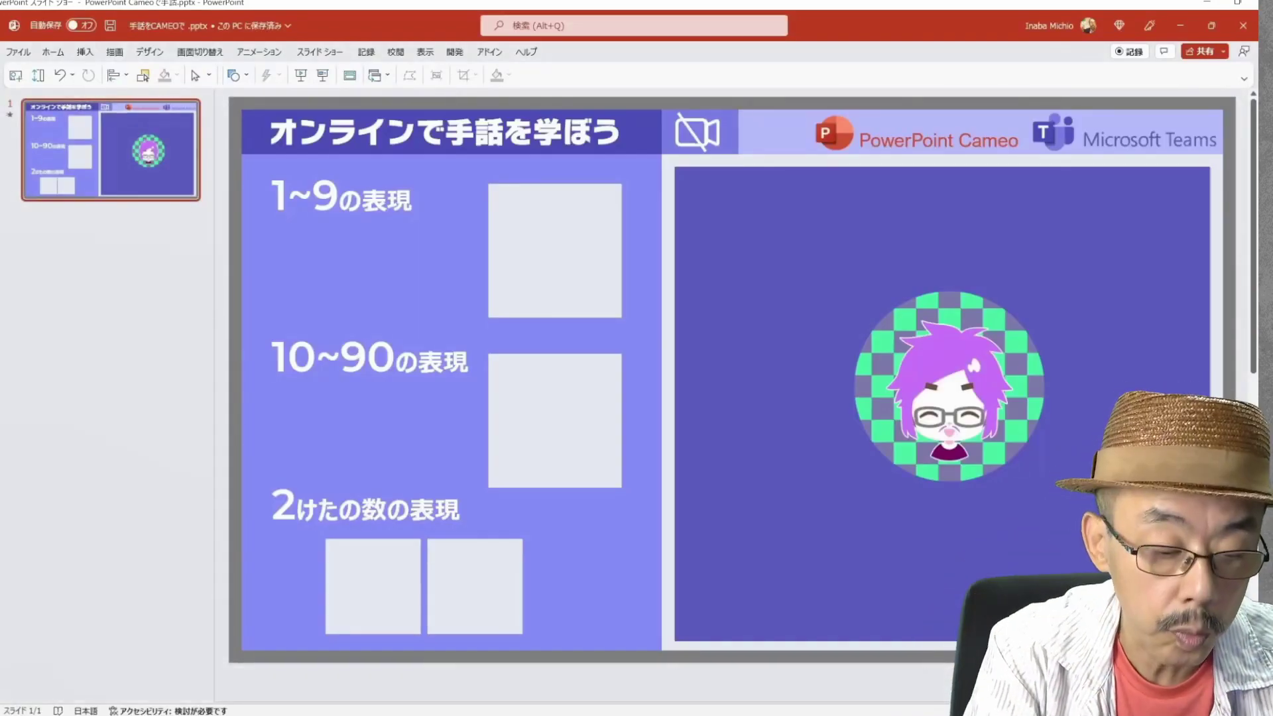
Step: Rerun the slide show in a window, then start a new Zoom meeting and maximize it
{"action": "key", "text": "F5"}
{"action": "left_click", "coordinate": [644, 704]}
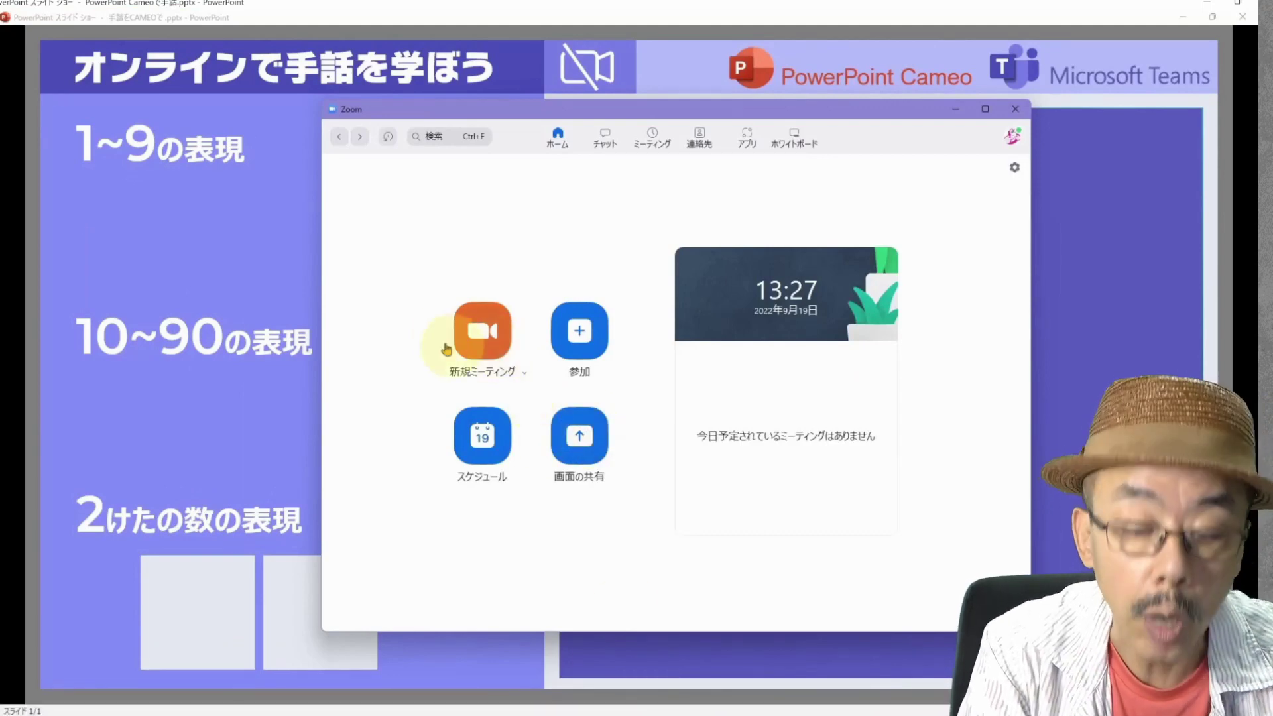
{"action": "left_click", "coordinate": [483, 347]}
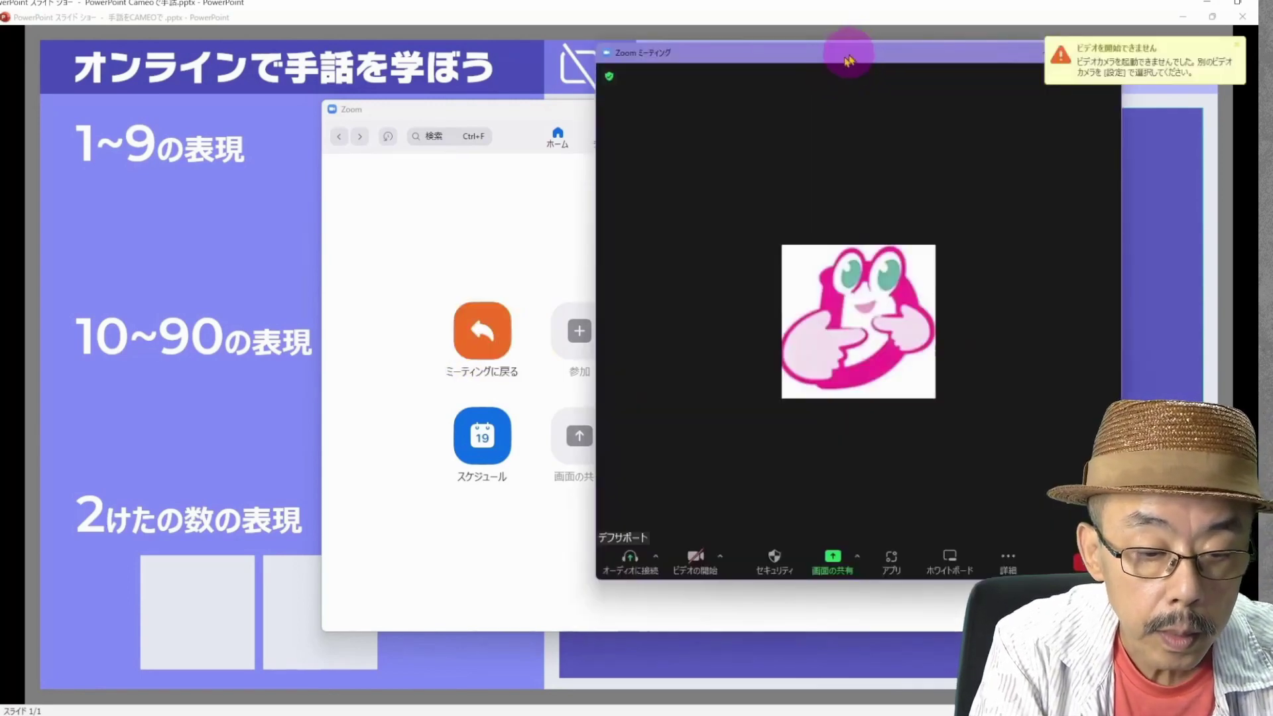
{"action": "left_click_drag", "start_coordinate": [849, 59], "coordinate": [679, 76]}
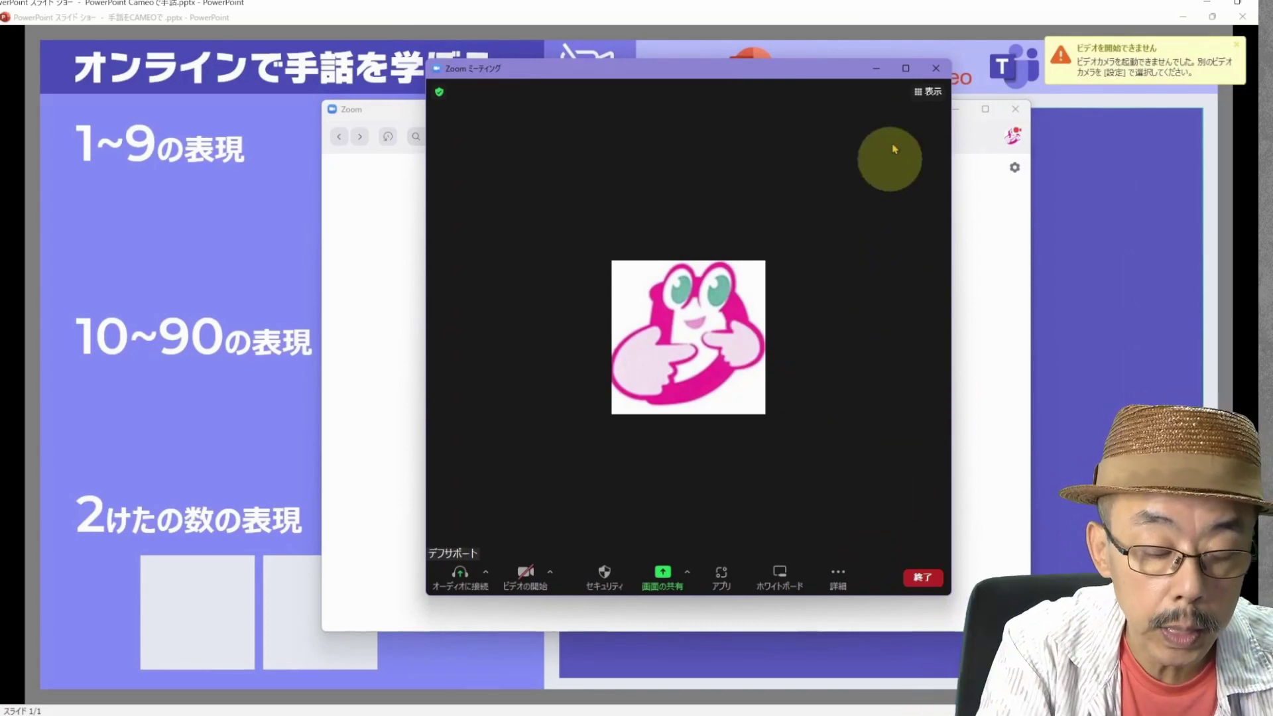
{"action": "left_click", "coordinate": [906, 69]}
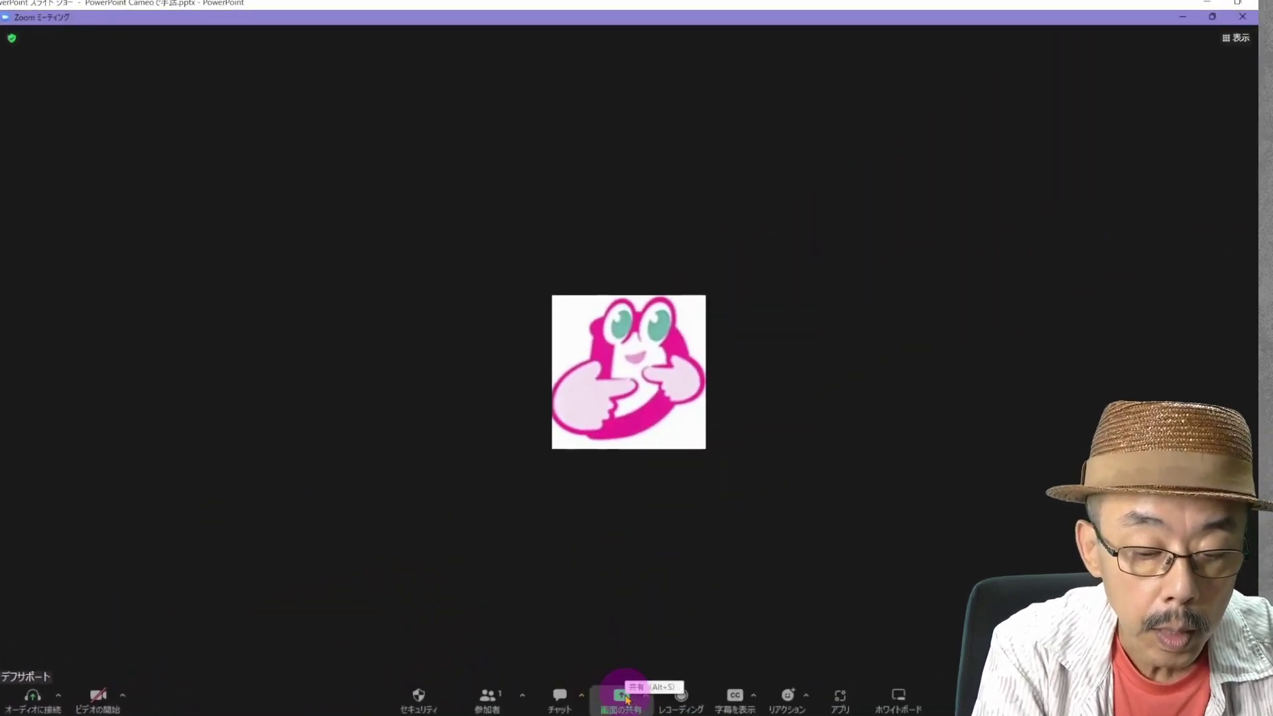
Step: Share the PowerPoint Slide Show window in Zoom, showing the 'オンラインで手話を学ぼう' slide
{"action": "left_click", "coordinate": [627, 700]}
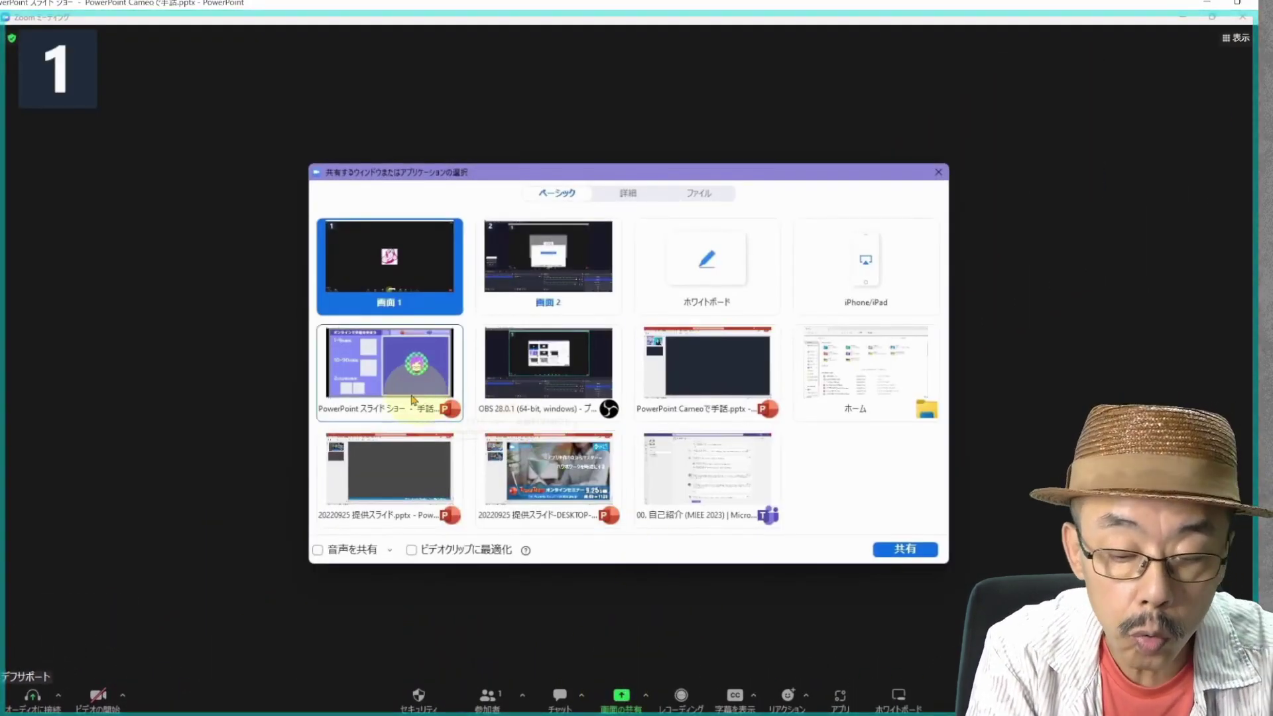
{"action": "left_click", "coordinate": [402, 391]}
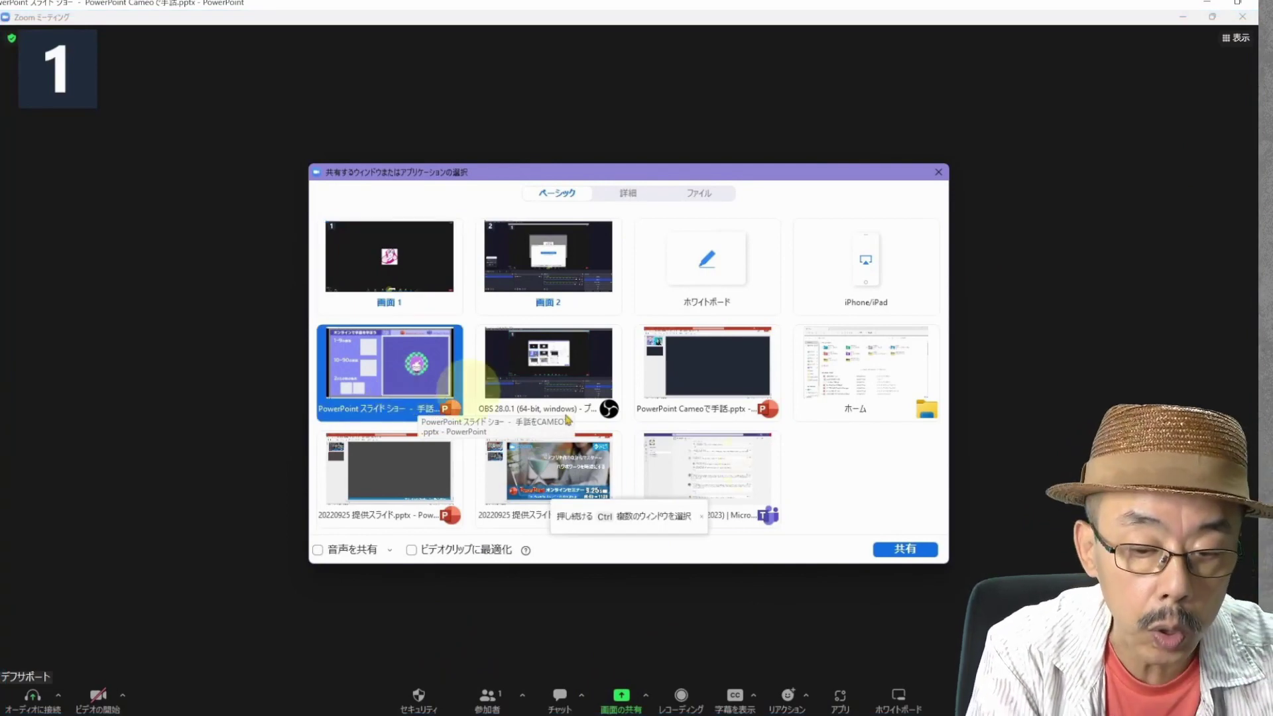
{"action": "left_click", "coordinate": [898, 542]}
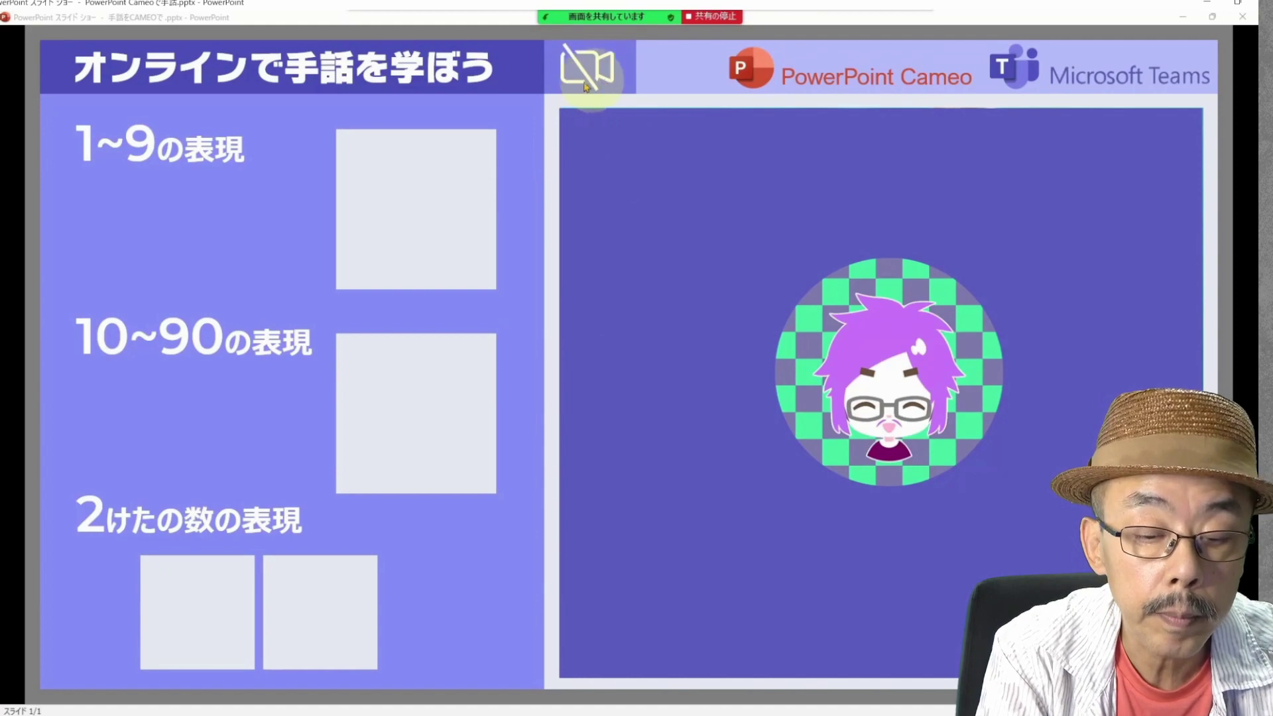
Step: Turn on the Cameo feed, step the 1~9 box to 2 and the 10~90 box to 30
{"action": "left_click", "coordinate": [604, 82]}
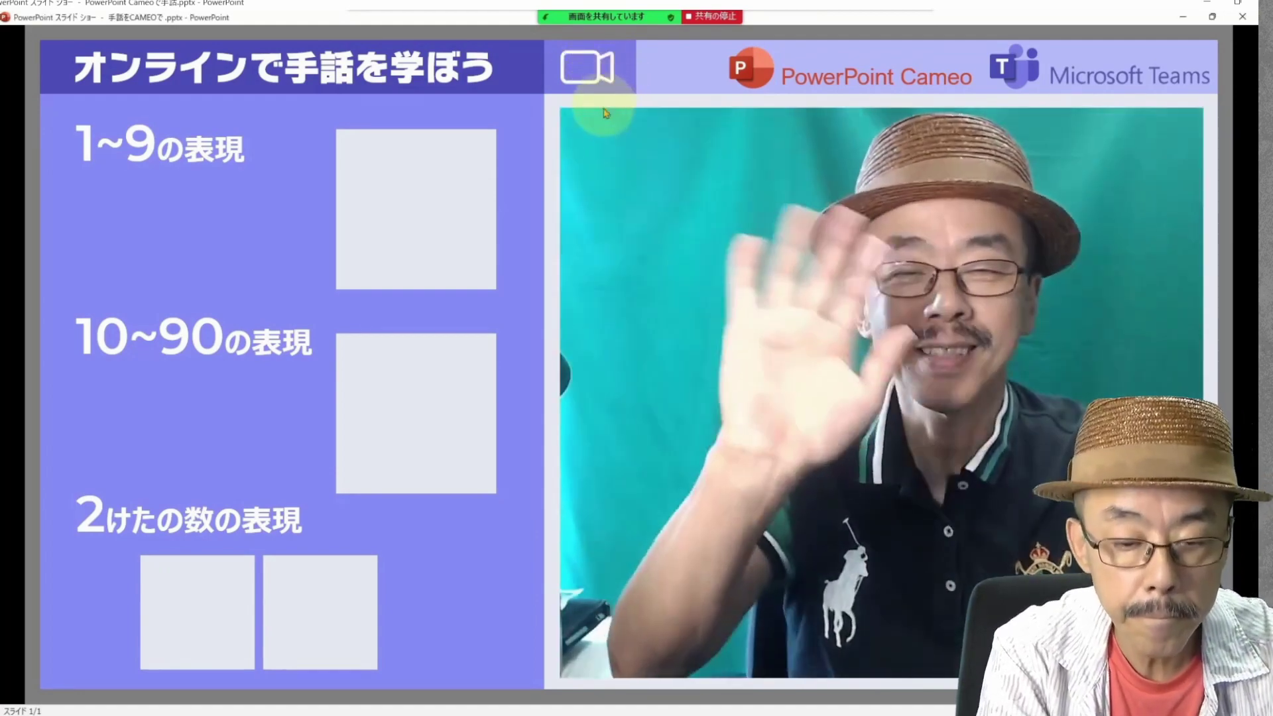
{"action": "left_click", "coordinate": [433, 207]}
{"action": "left_click", "coordinate": [434, 207]}
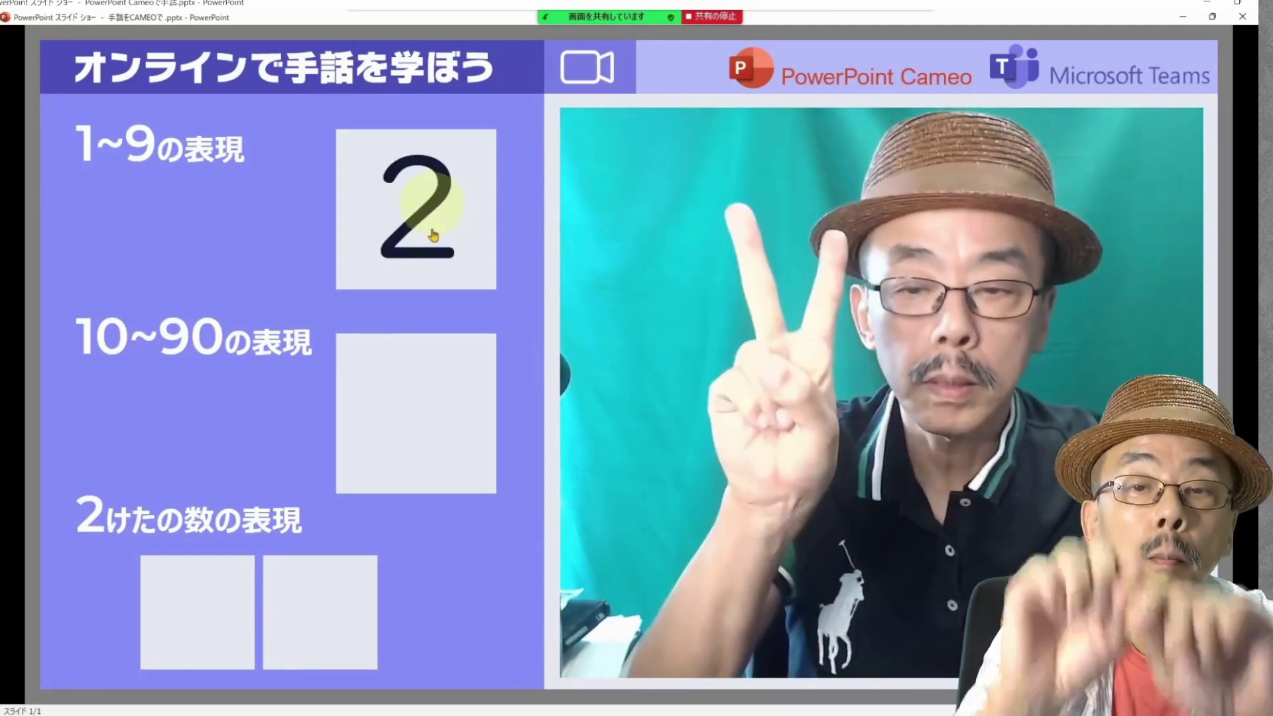
{"action": "left_click", "coordinate": [476, 449]}
{"action": "left_click", "coordinate": [476, 450]}
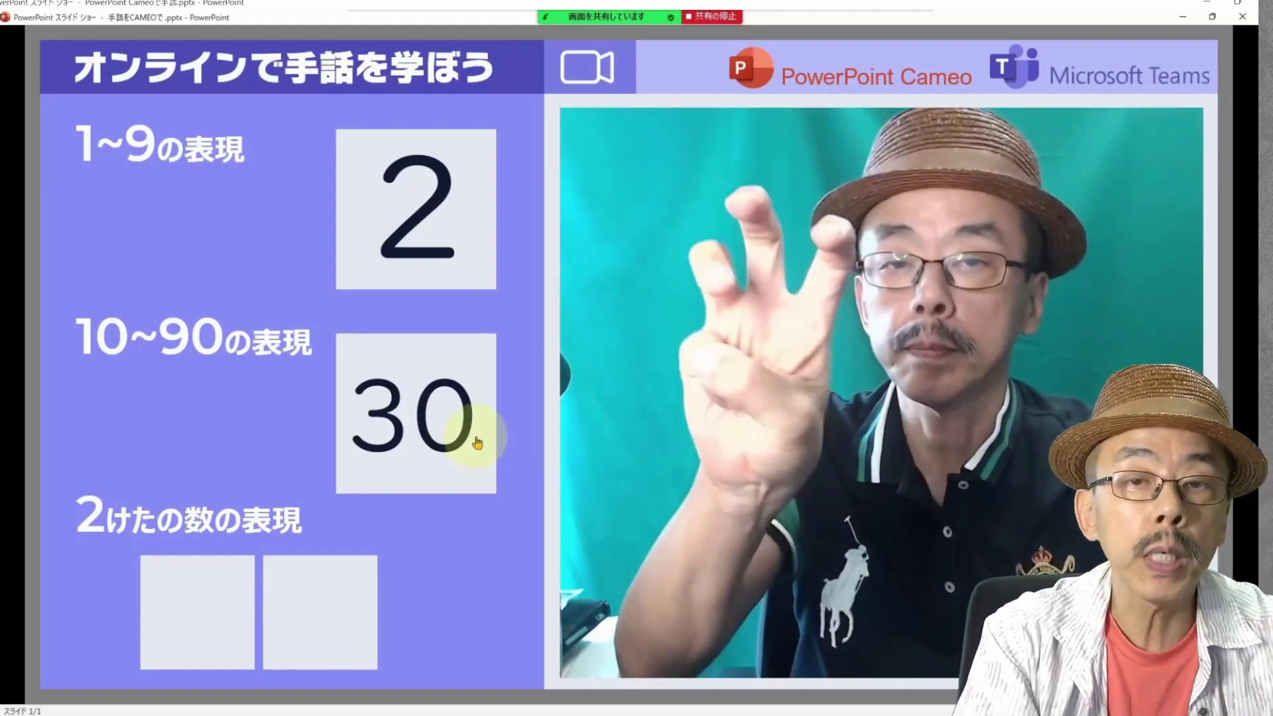
Step: Set the two-digit boxes to 3 and 2 to show 32, then stop Zoom sharing
{"action": "left_click", "coordinate": [185, 645]}
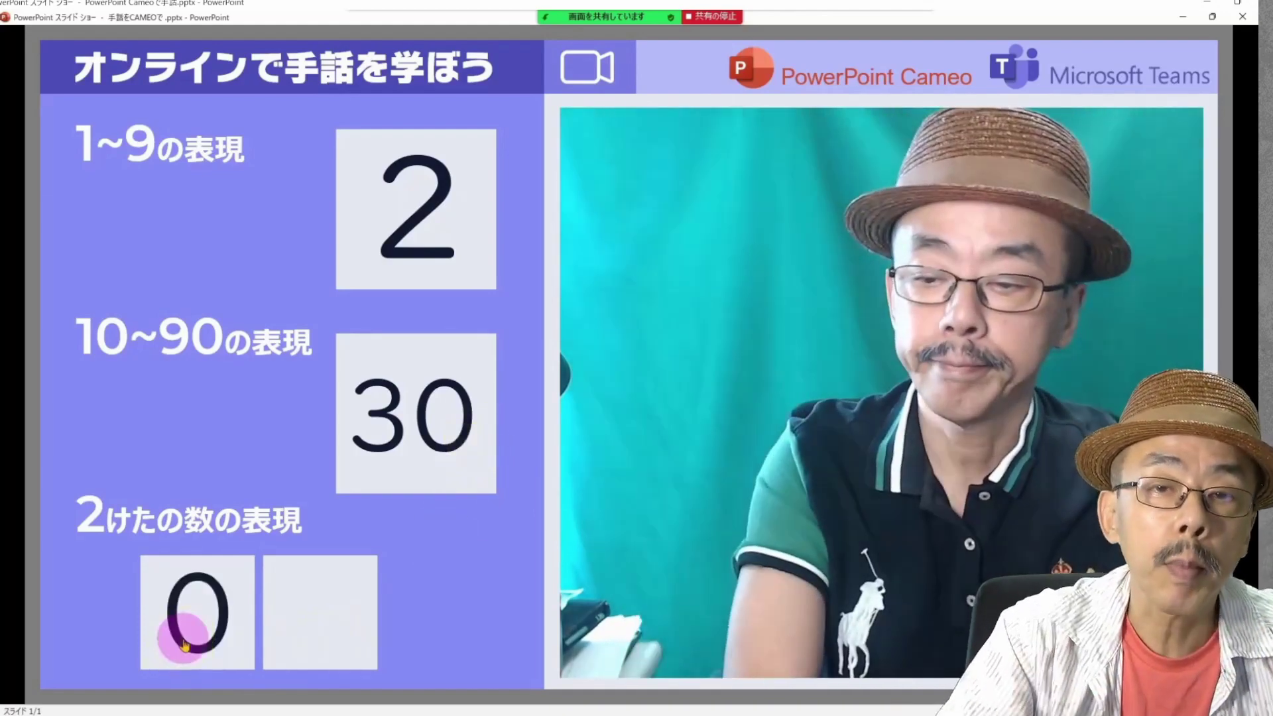
{"action": "left_click", "coordinate": [185, 640]}
{"action": "left_click", "coordinate": [185, 633]}
{"action": "left_click", "coordinate": [189, 633]}
{"action": "left_click", "coordinate": [335, 642]}
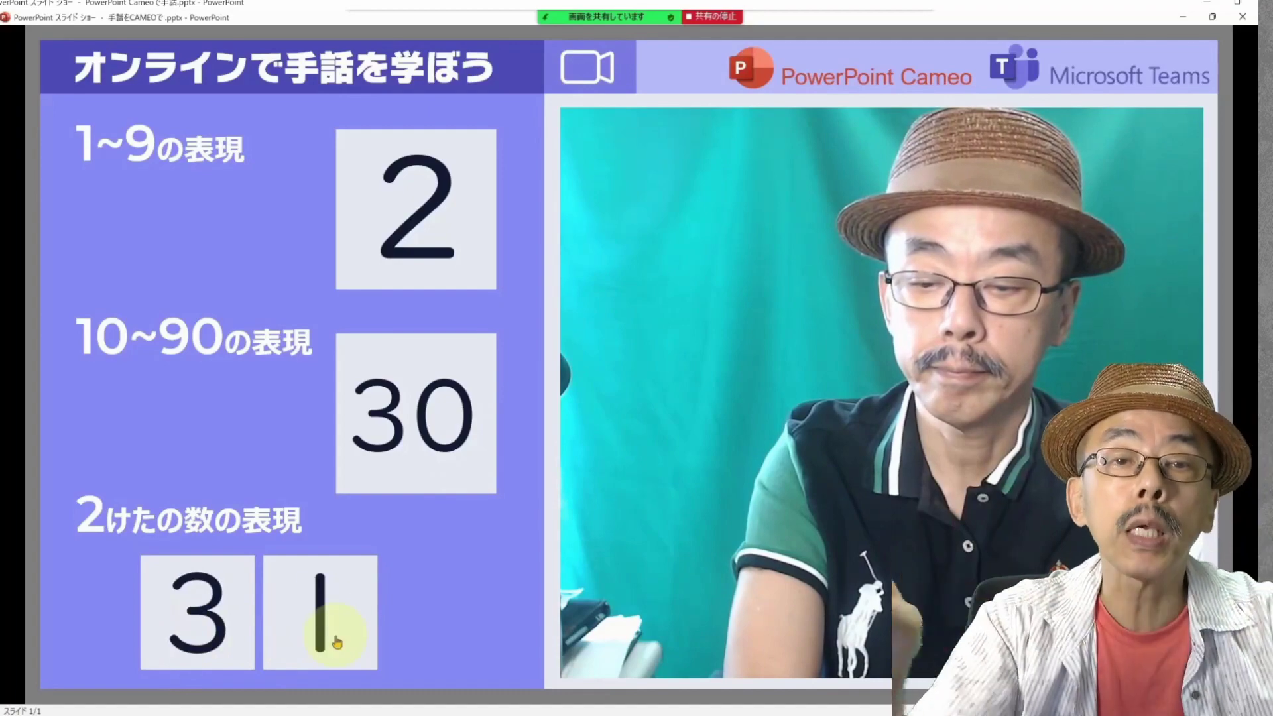
{"action": "left_click", "coordinate": [337, 642]}
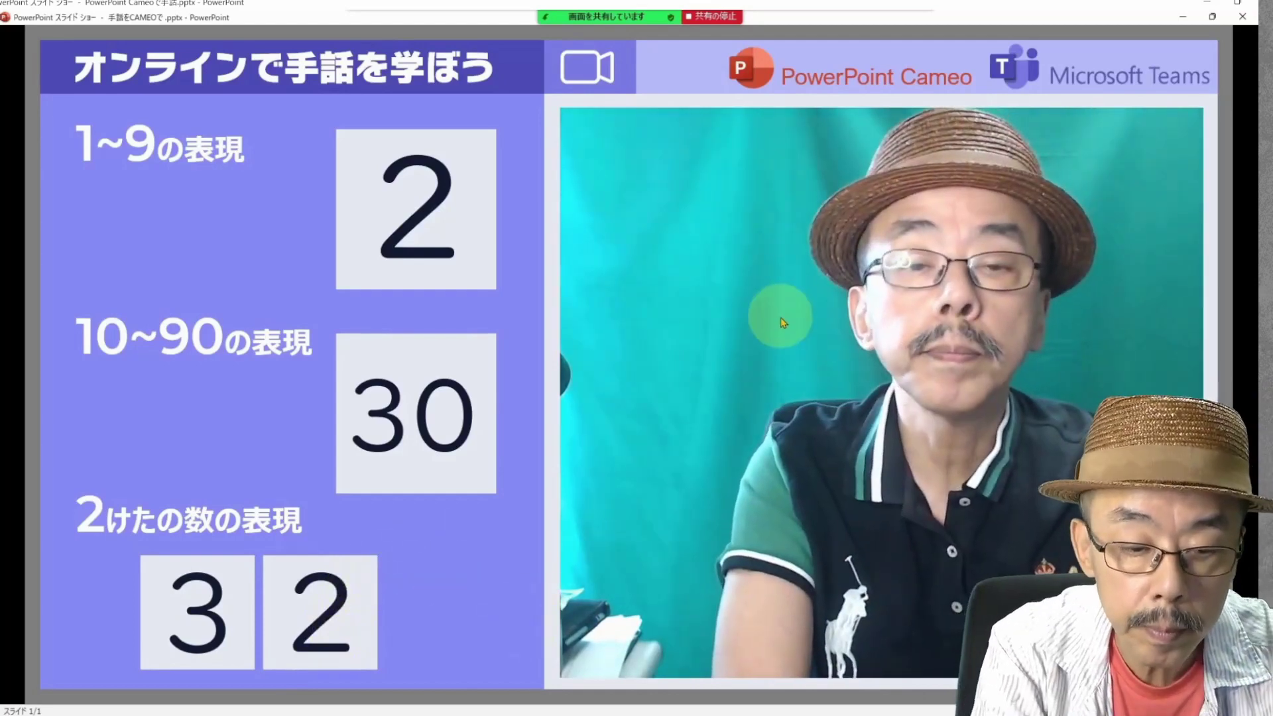
{"action": "left_click", "coordinate": [723, 18]}
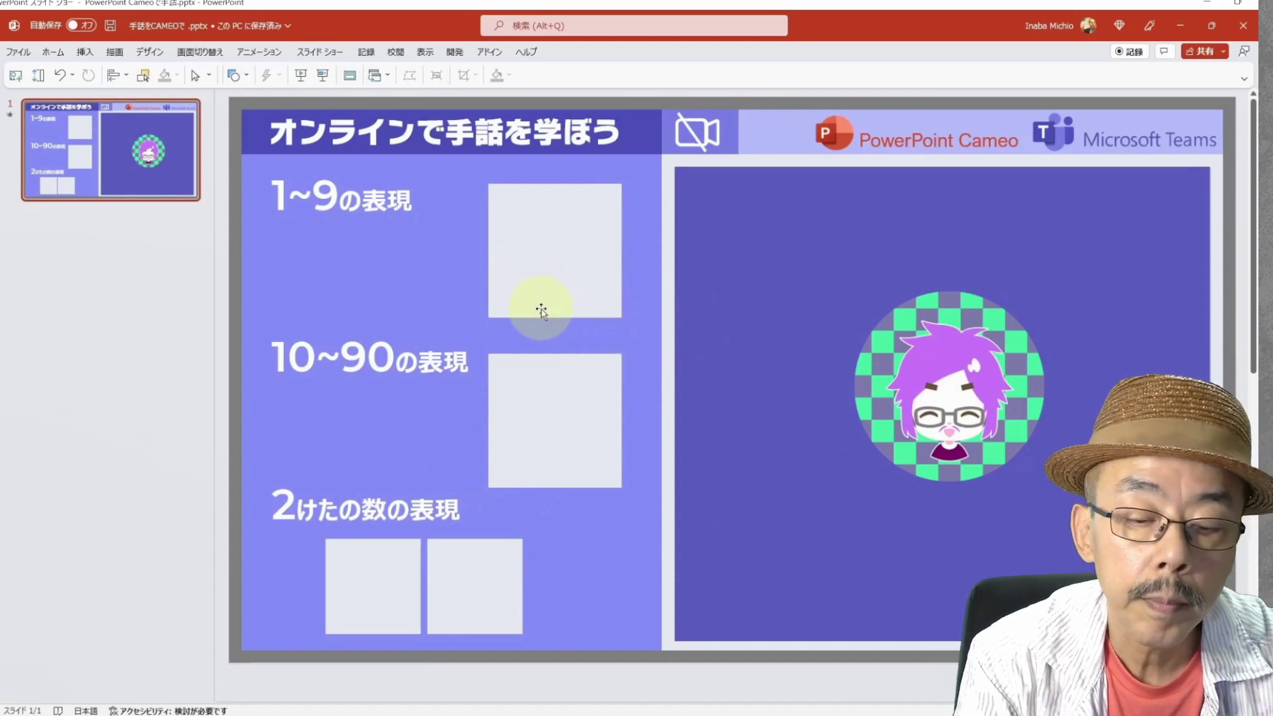
Step: Add a second slide and insert a Cameo camera feed, enlarged on the right half
{"action": "key", "text": "ctrl+m"}
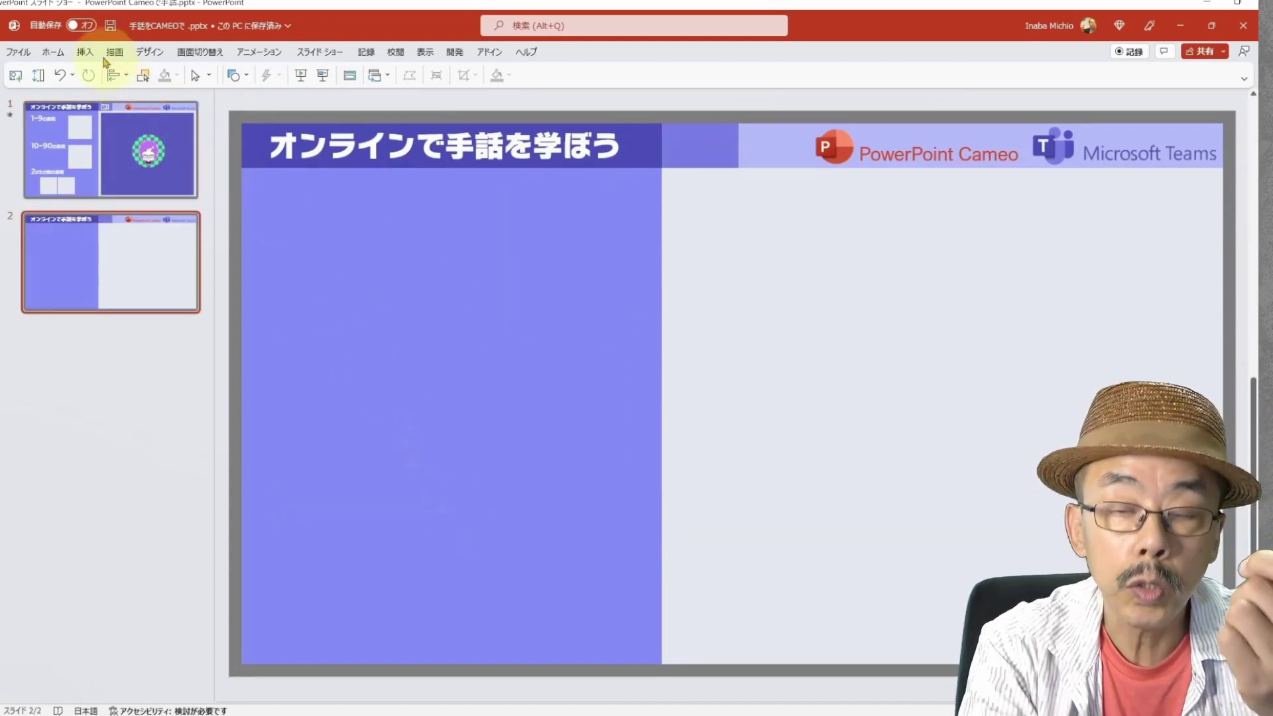
{"action": "left_click", "coordinate": [84, 53]}
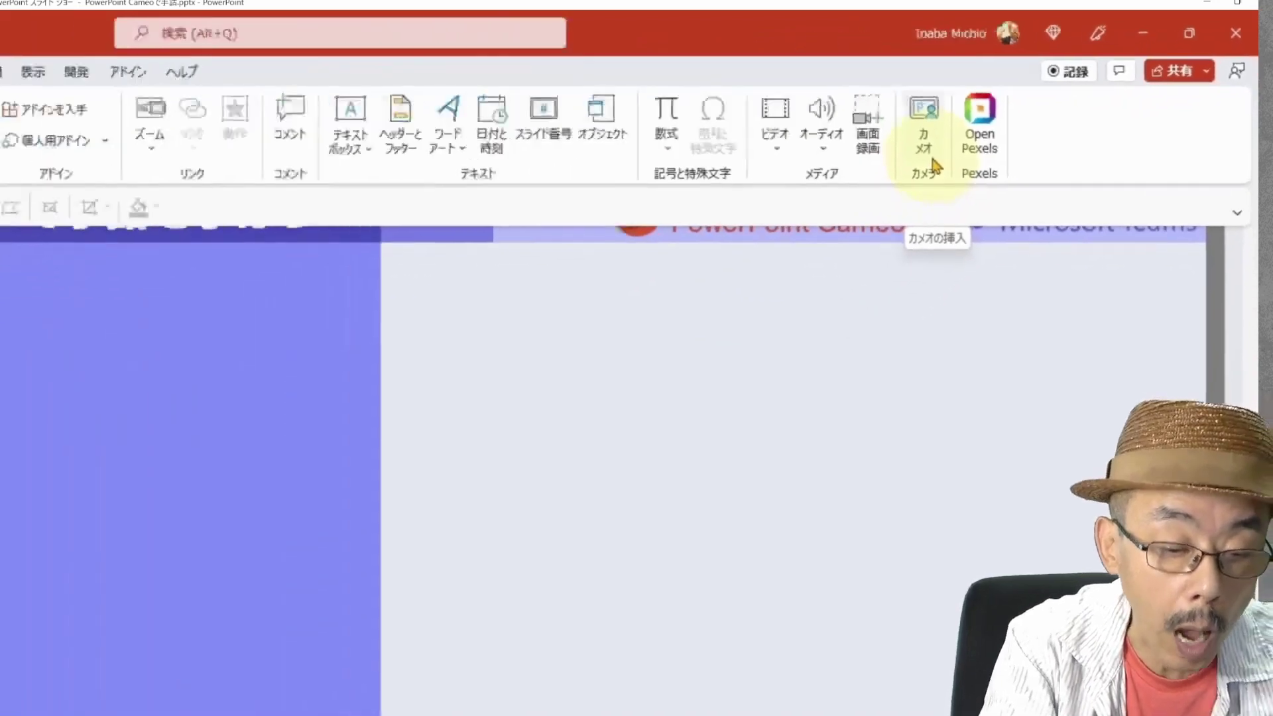
{"action": "left_click", "coordinate": [1026, 100]}
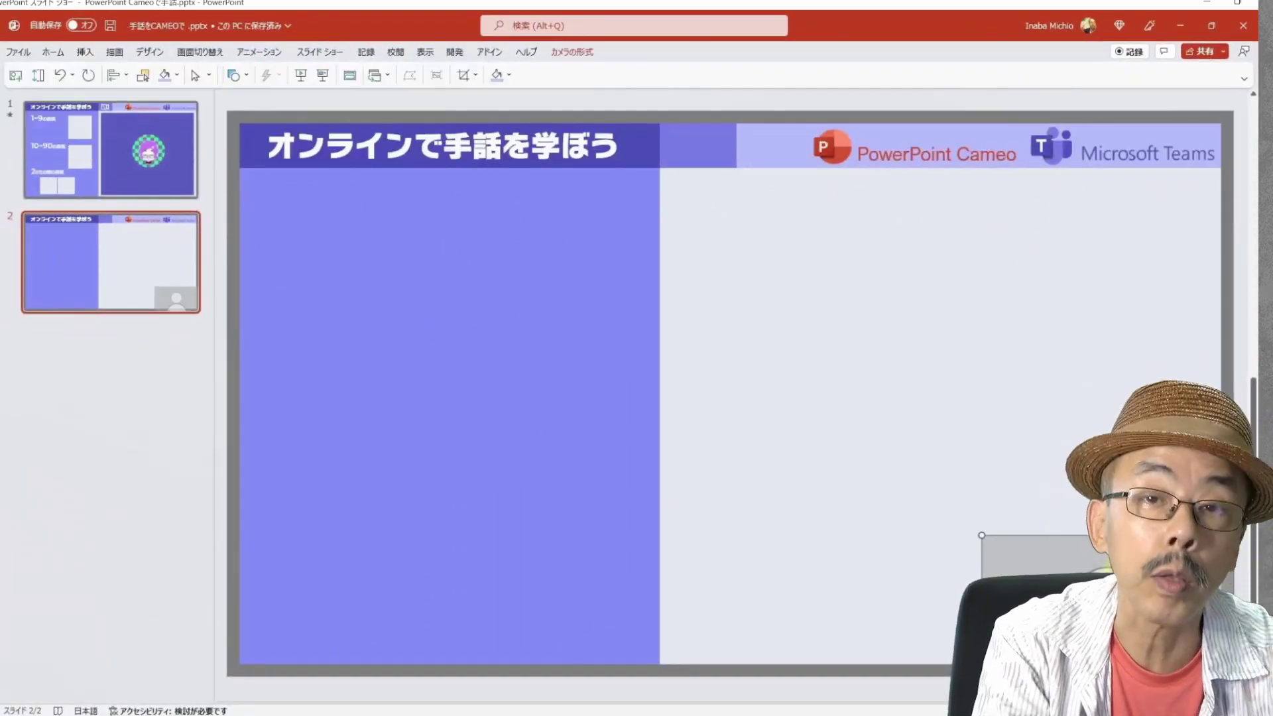
{"action": "left_click_drag", "start_coordinate": [1103, 584], "coordinate": [849, 318]}
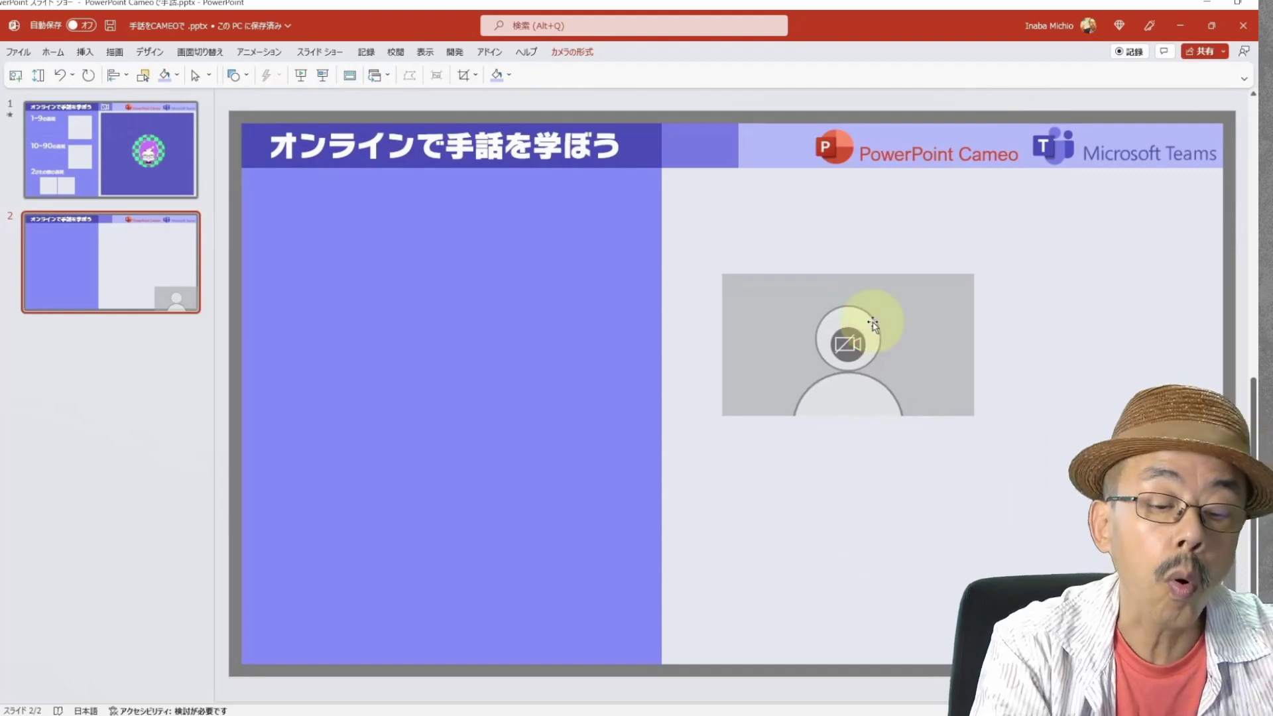
{"action": "mouse_move", "coordinate": [974, 415]}
{"action": "left_mouse_down"}
{"action": "mouse_move", "coordinate": [1088, 520]}
{"action": "mouse_move", "coordinate": [1159, 521]}
{"action": "left_mouse_up"}
{"action": "left_click_drag", "start_coordinate": [1000, 483], "coordinate": [986, 439]}
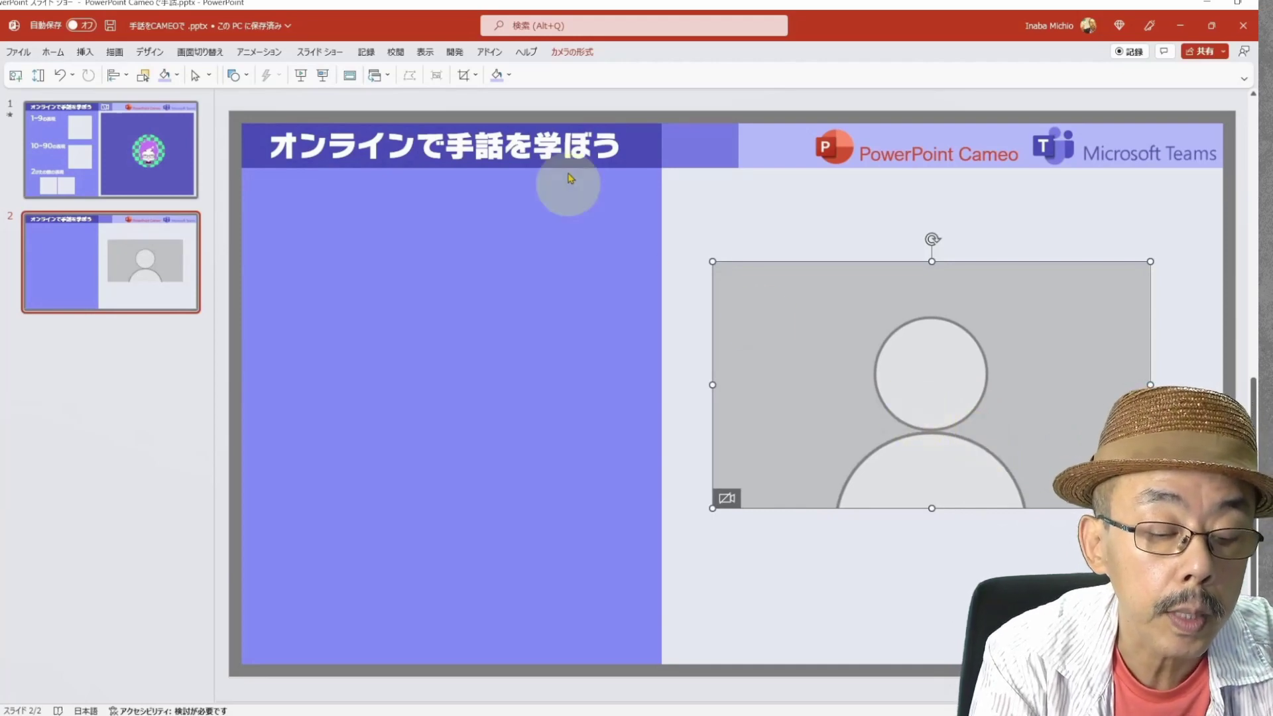
Step: Apply the 円, ぼかし camera style, then enlarge and reposition the circular feed
{"action": "left_click", "coordinate": [574, 53]}
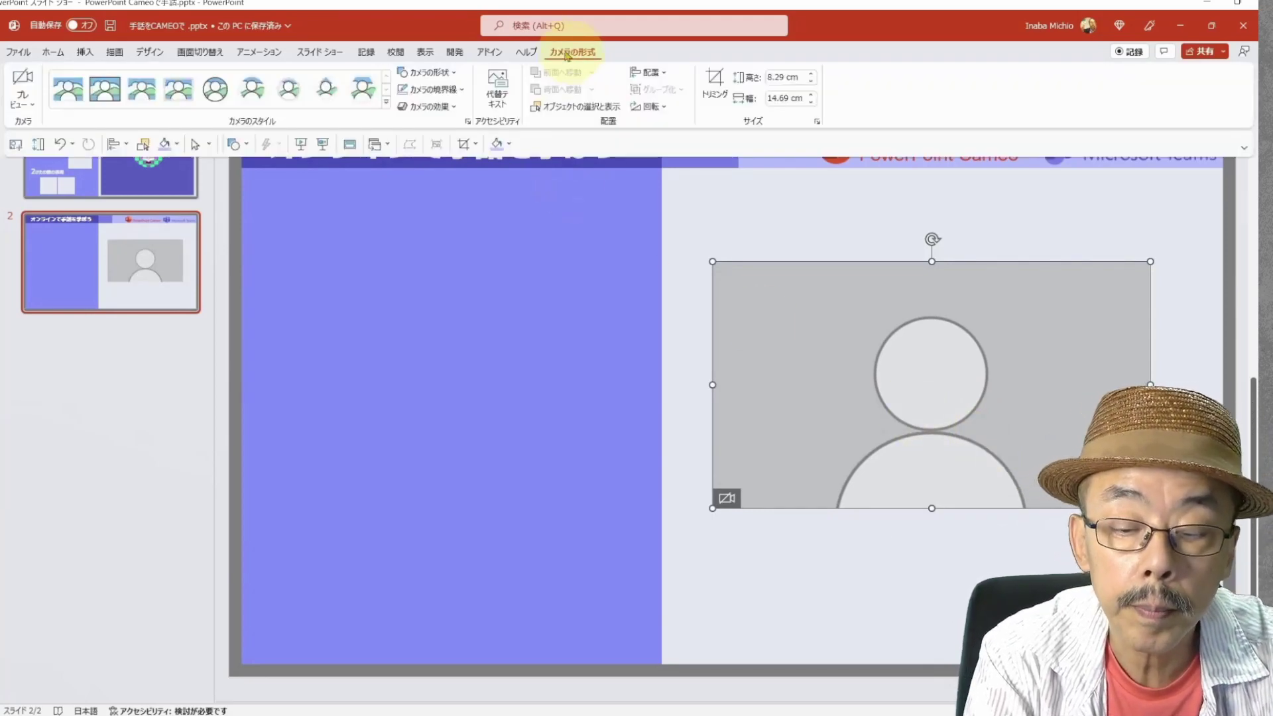
{"action": "left_click", "coordinate": [285, 97]}
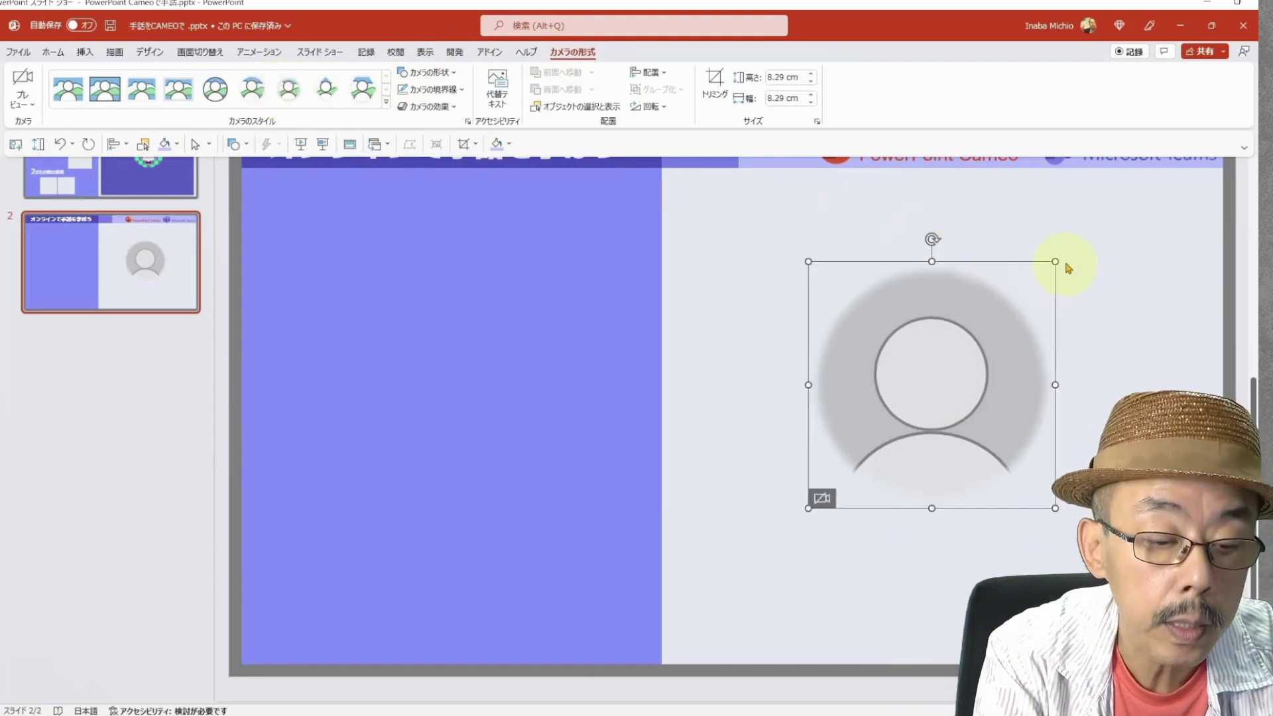
{"action": "left_click", "coordinate": [1055, 263]}
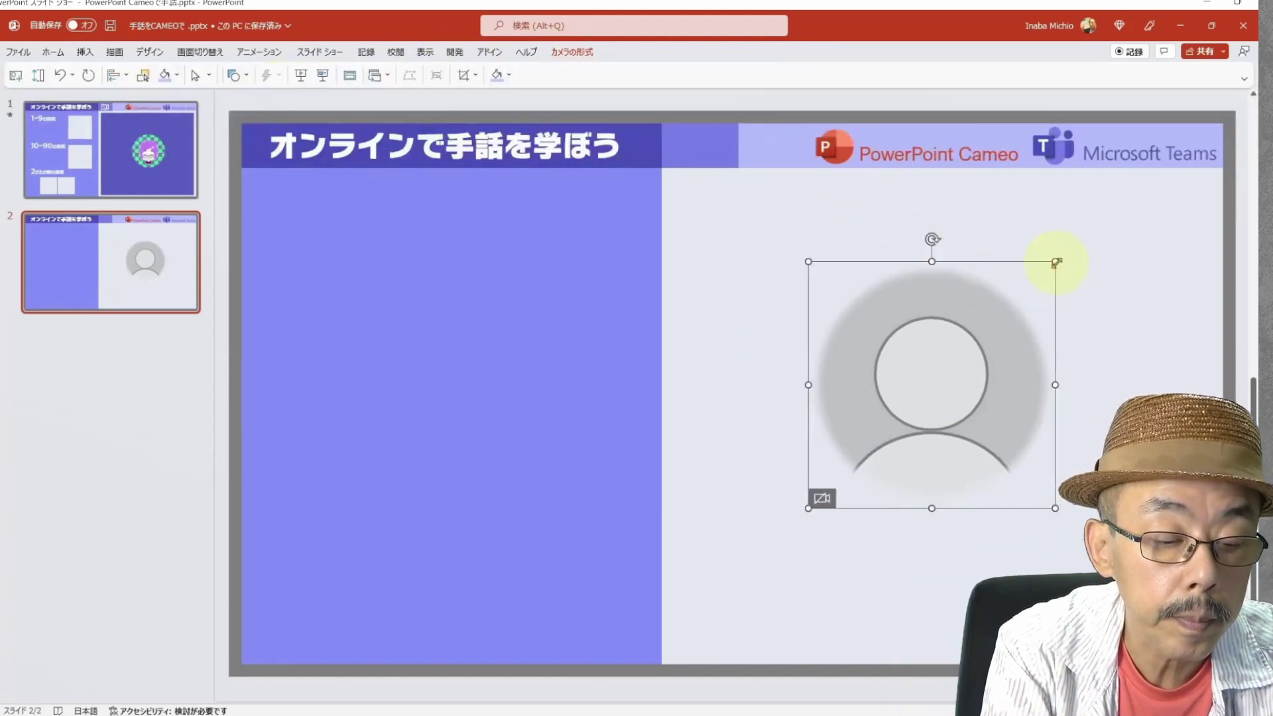
{"action": "left_click_drag", "start_coordinate": [1056, 263], "coordinate": [1120, 189]}
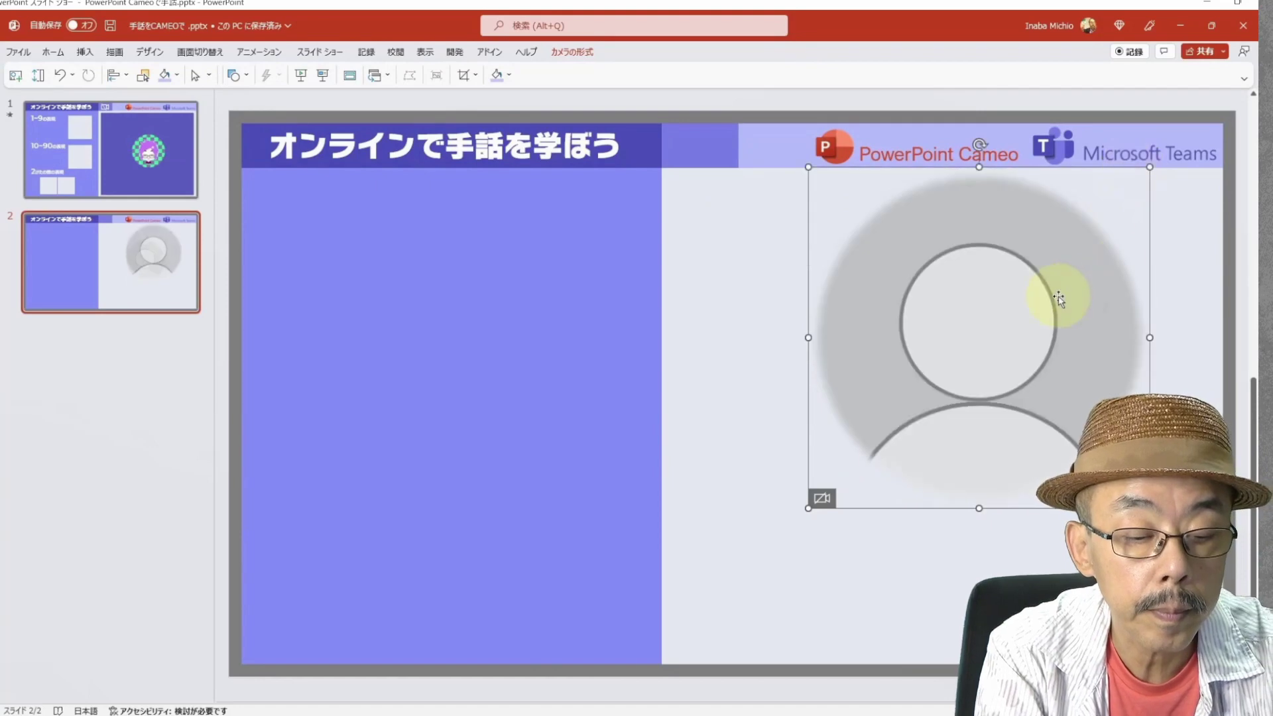
{"action": "mouse_move", "coordinate": [1051, 292]}
{"action": "left_mouse_down"}
{"action": "mouse_move", "coordinate": [1037, 335]}
{"action": "mouse_move", "coordinate": [1014, 352]}
{"action": "left_mouse_up"}
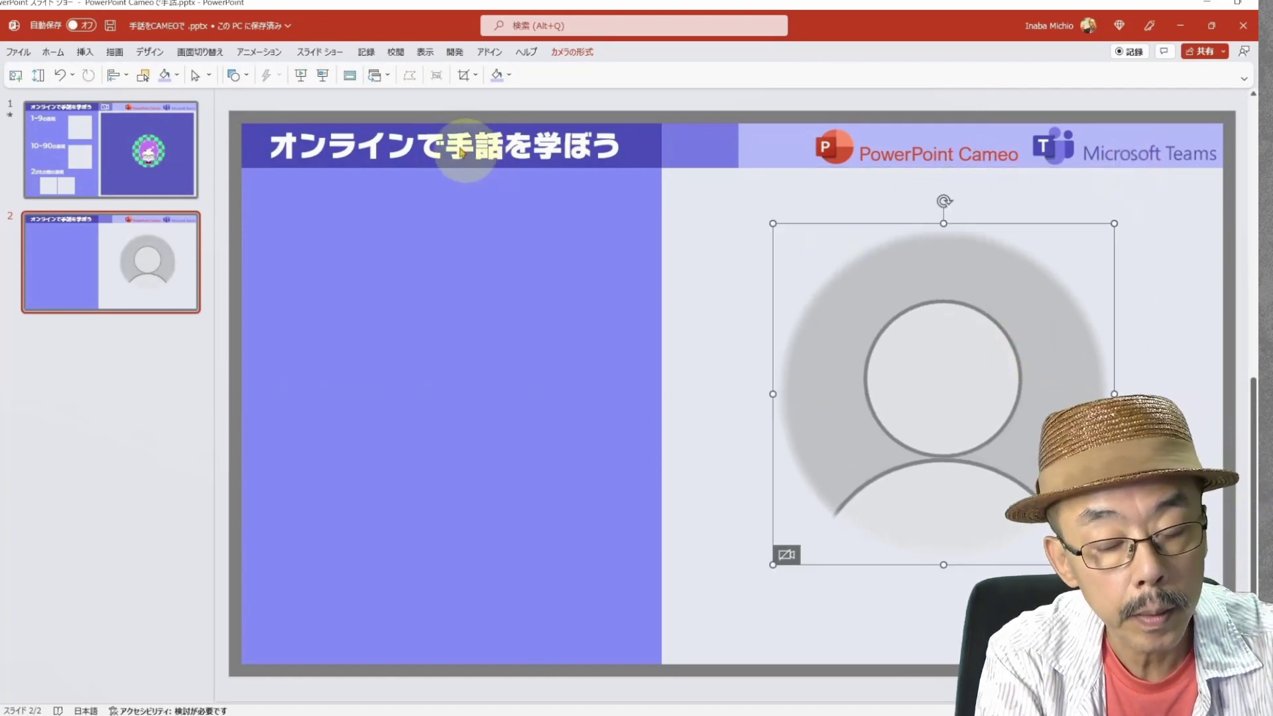
{"action": "left_click", "coordinate": [325, 56]}
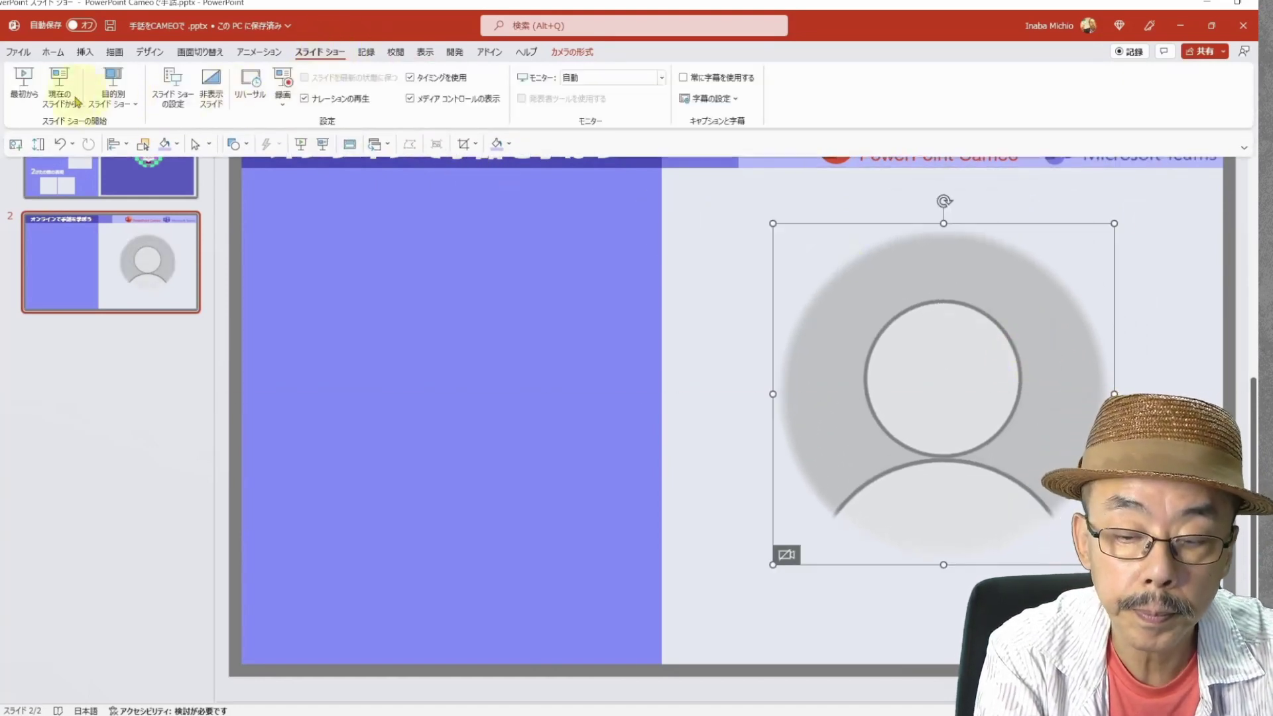
Step: Test the feed in a slide show, then move it into the left purple panel and retest
{"action": "left_click", "coordinate": [53, 99]}
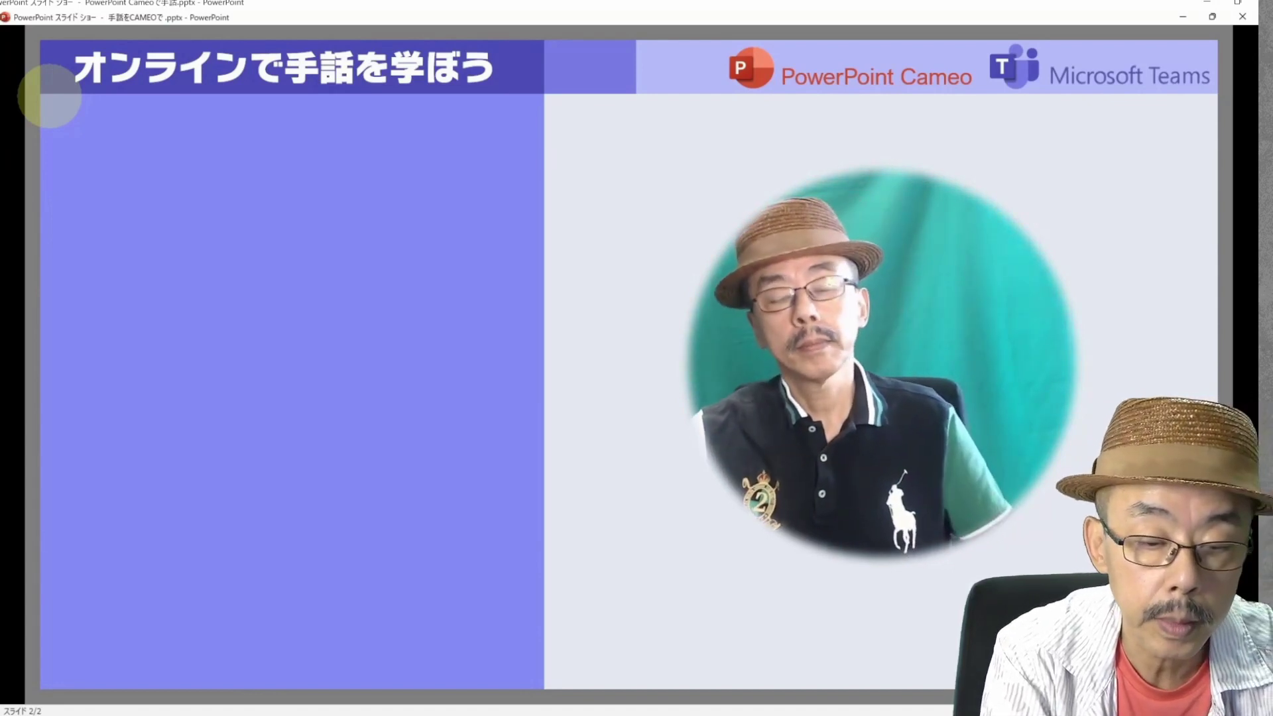
{"action": "key", "text": "Escape"}
{"action": "left_click_drag", "start_coordinate": [896, 413], "coordinate": [514, 429]}
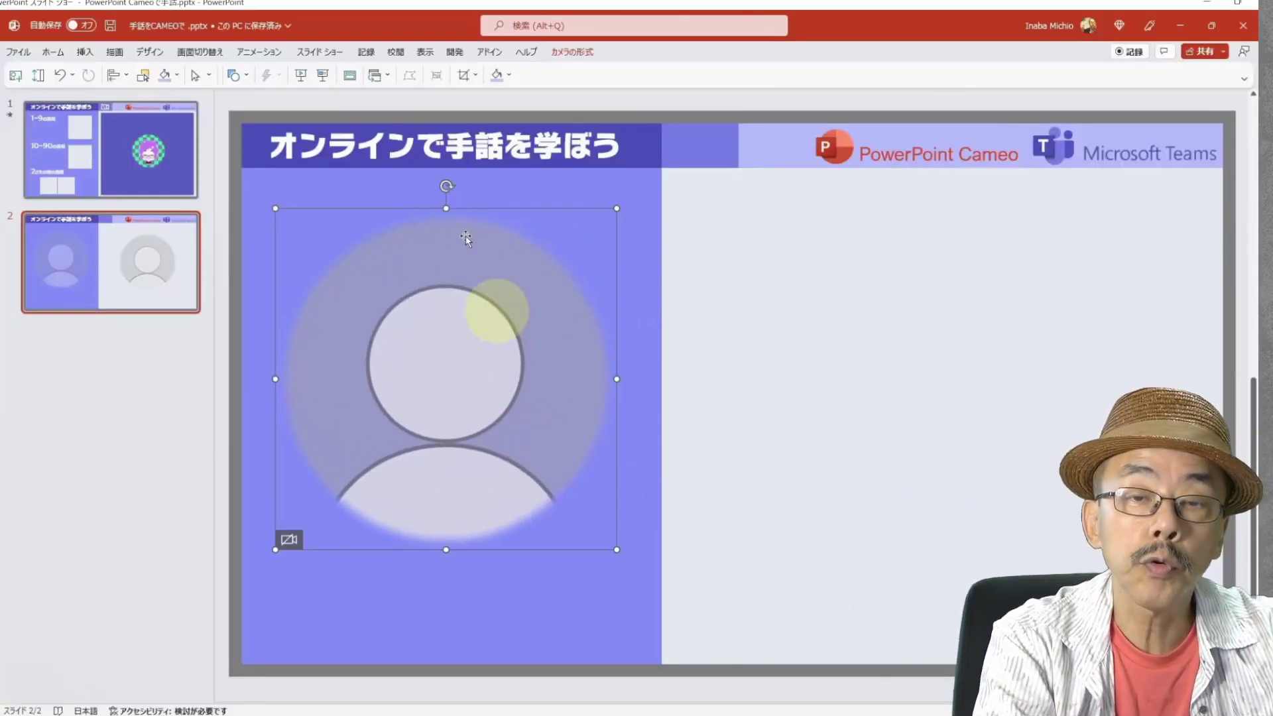
{"action": "left_click", "coordinate": [320, 51]}
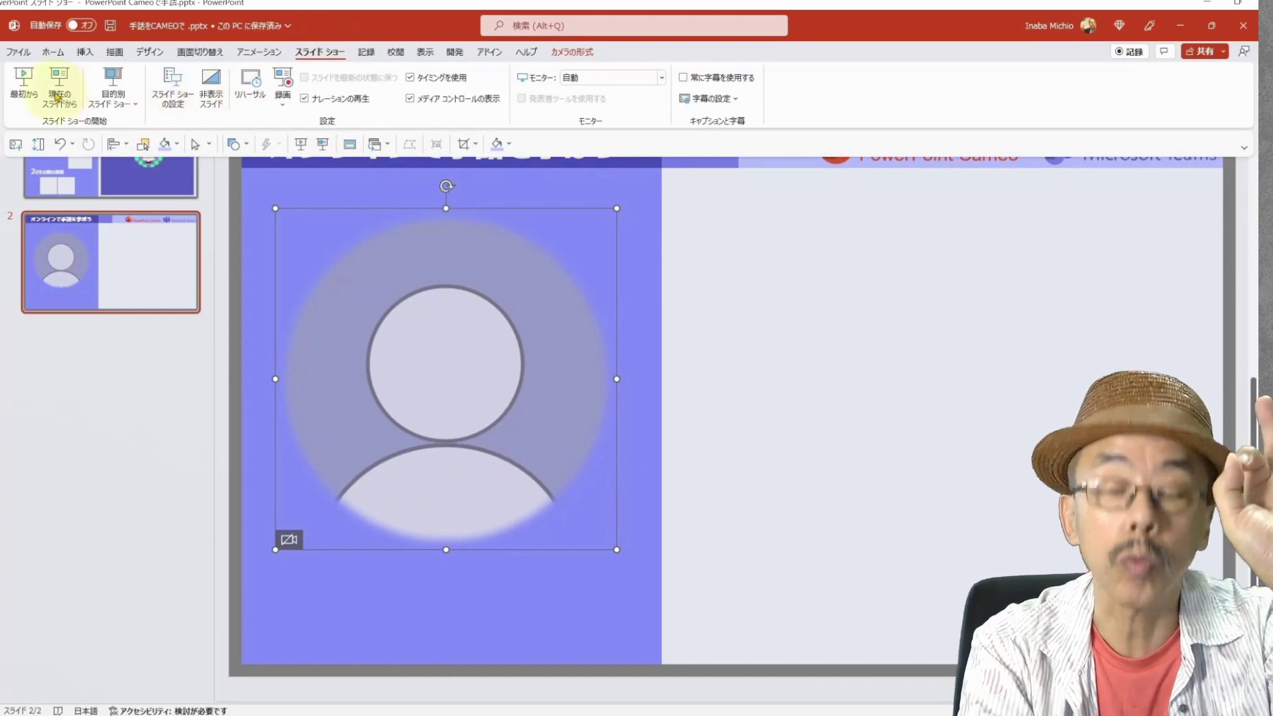
{"action": "left_click", "coordinate": [58, 92]}
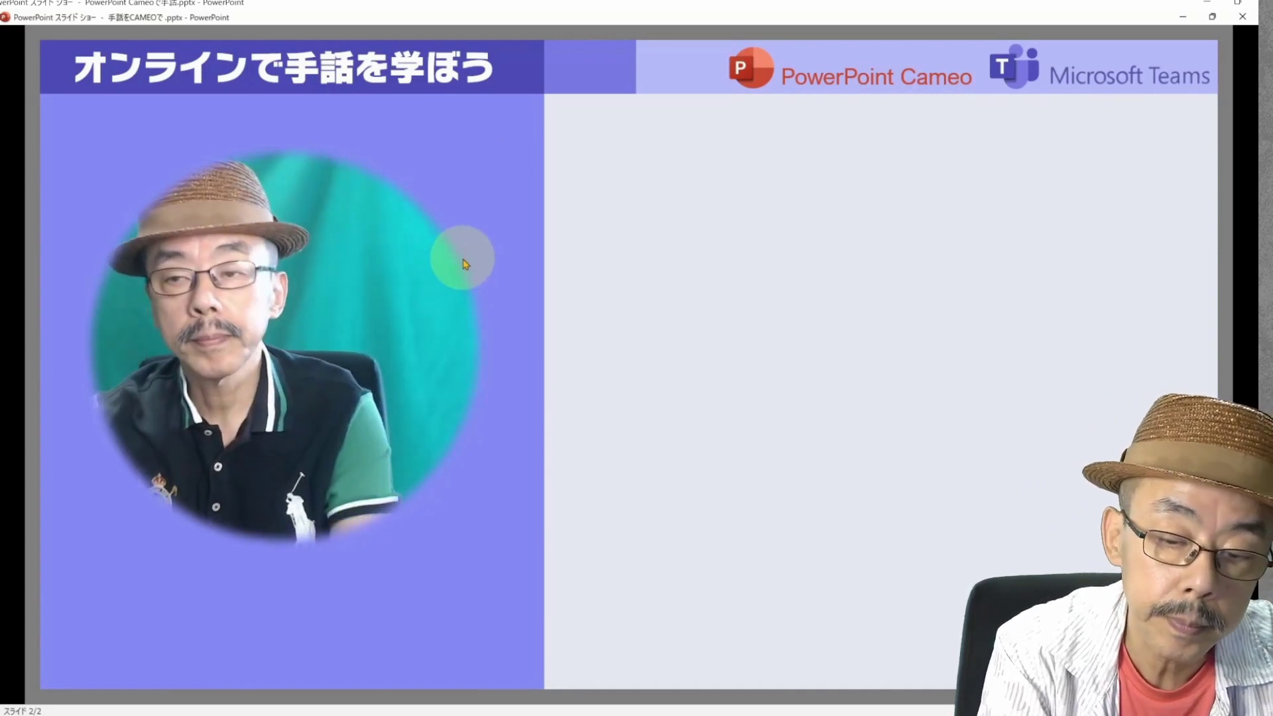
{"action": "key", "text": "Escape"}
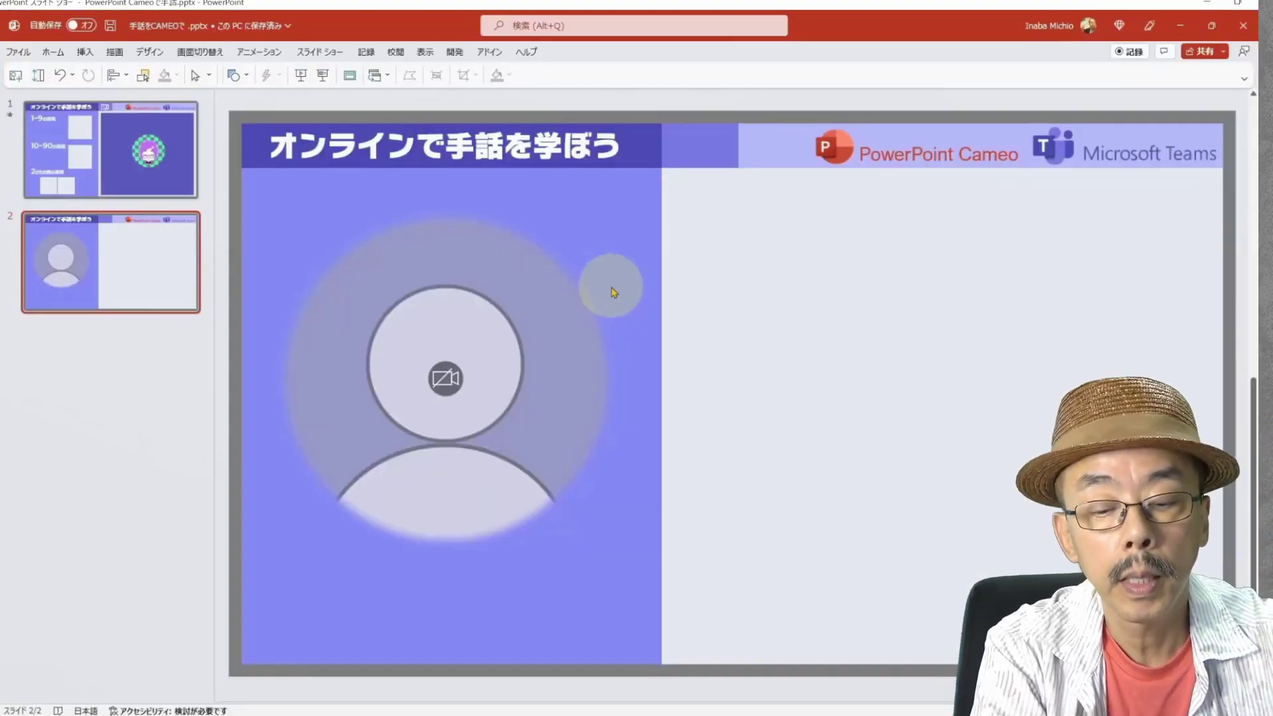
Step: Copy the circular feed to the right half and present slide 2 with both feeds
{"action": "left_click", "coordinate": [516, 330]}
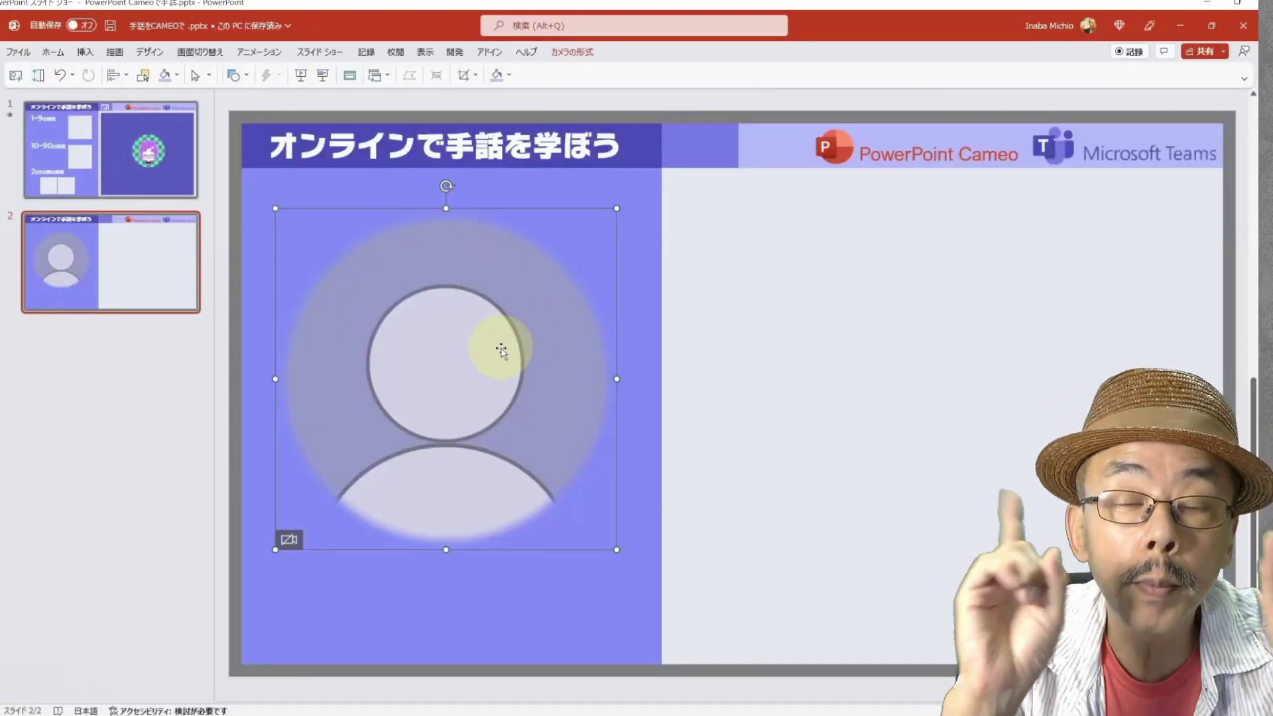
{"action": "left_click_drag", "start_coordinate": [501, 348], "coordinate": [995, 346]}
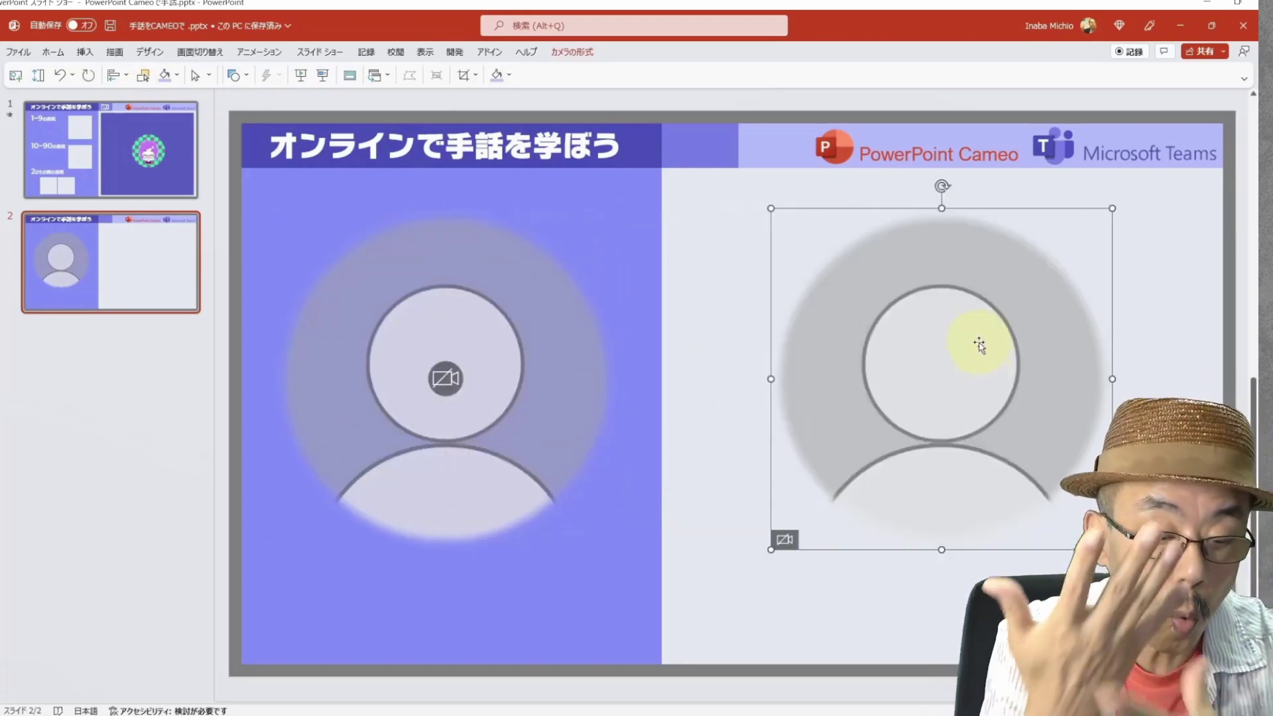
{"action": "left_click", "coordinate": [320, 51]}
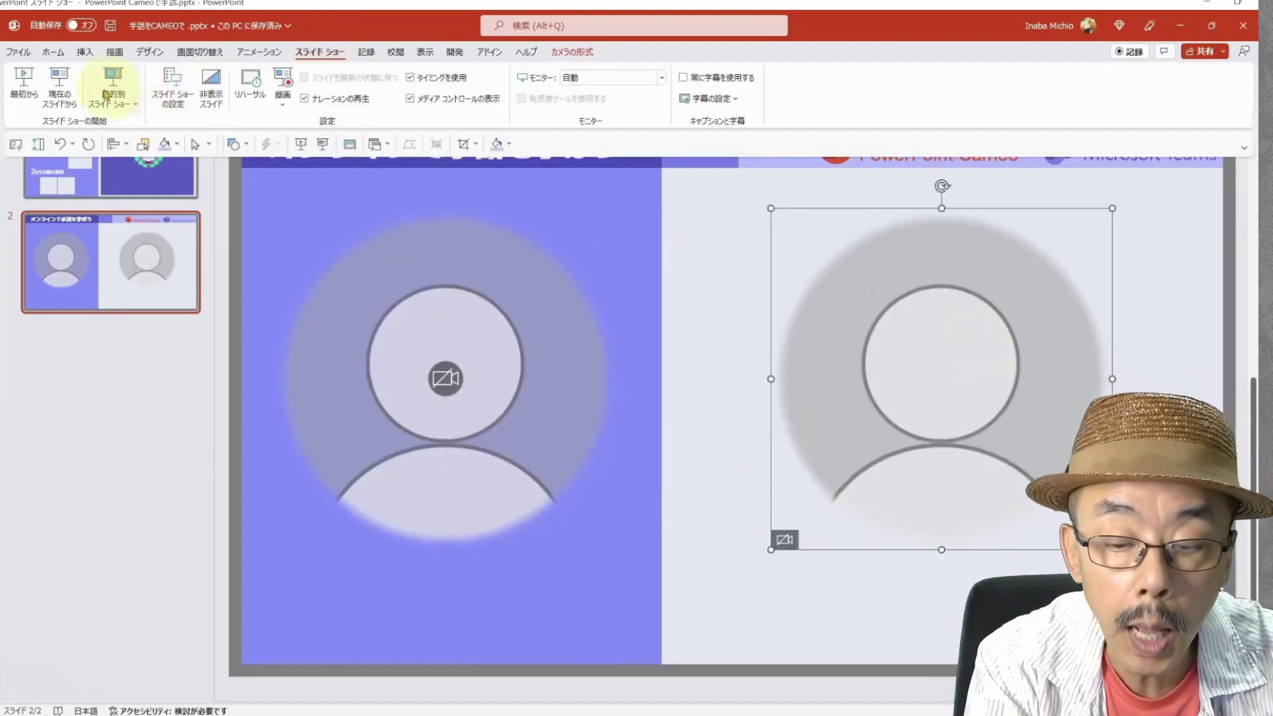
{"action": "left_click", "coordinate": [31, 100]}
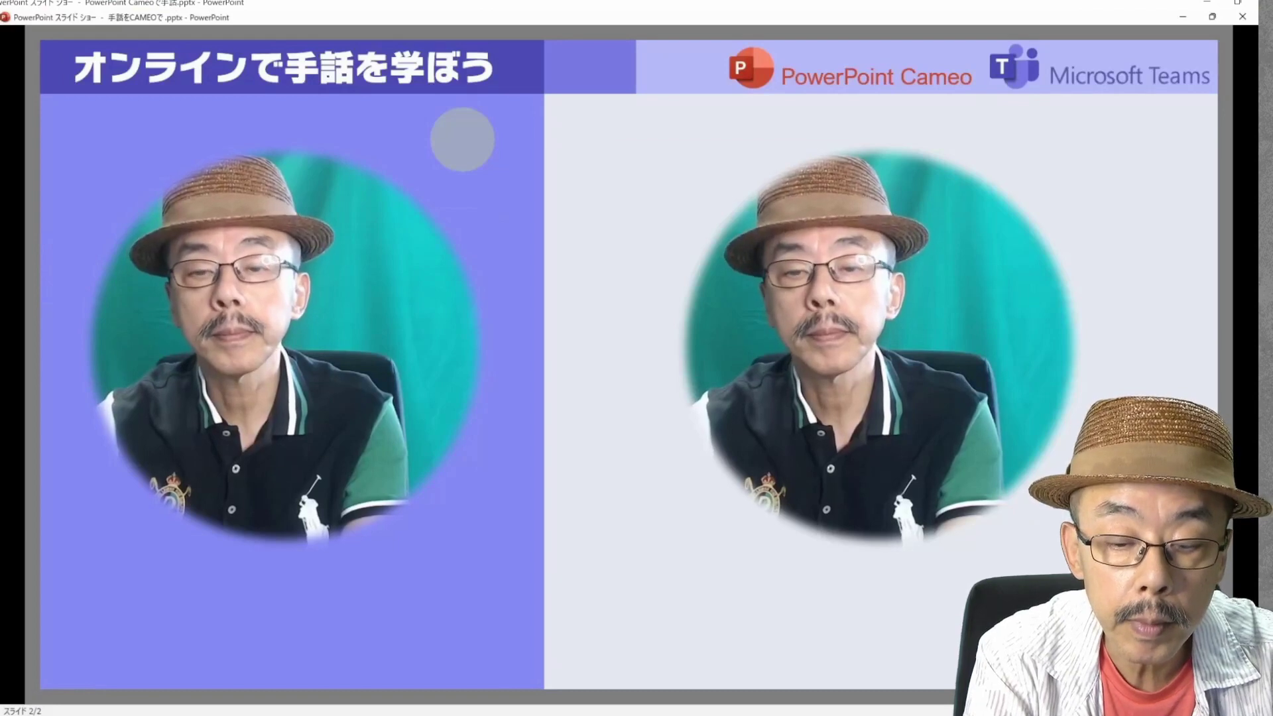